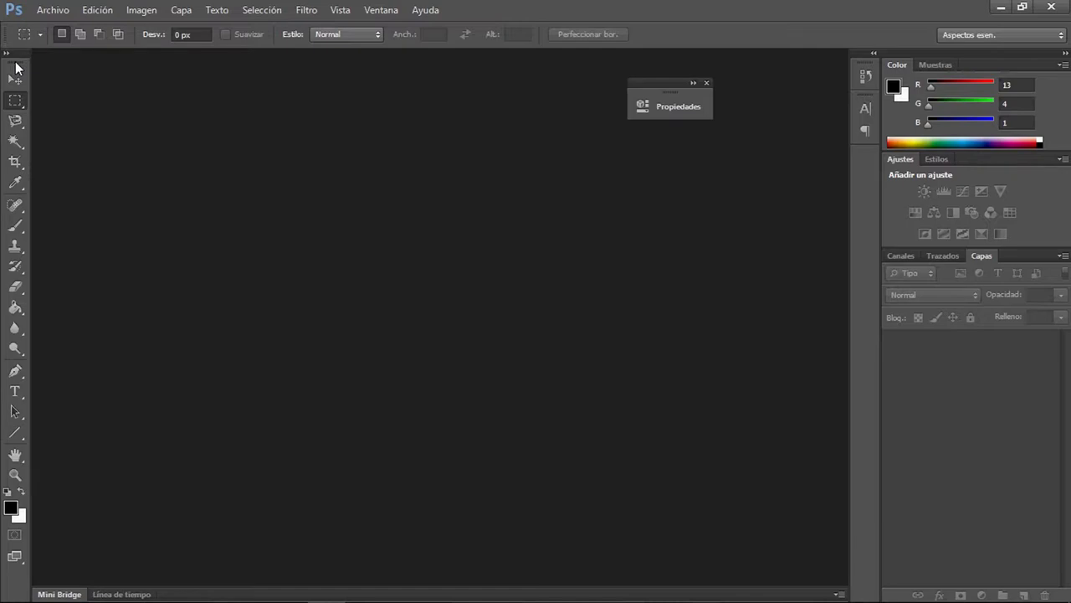
Open the flor image from the flores folder and bring the whole flower into view
click(46, 11)
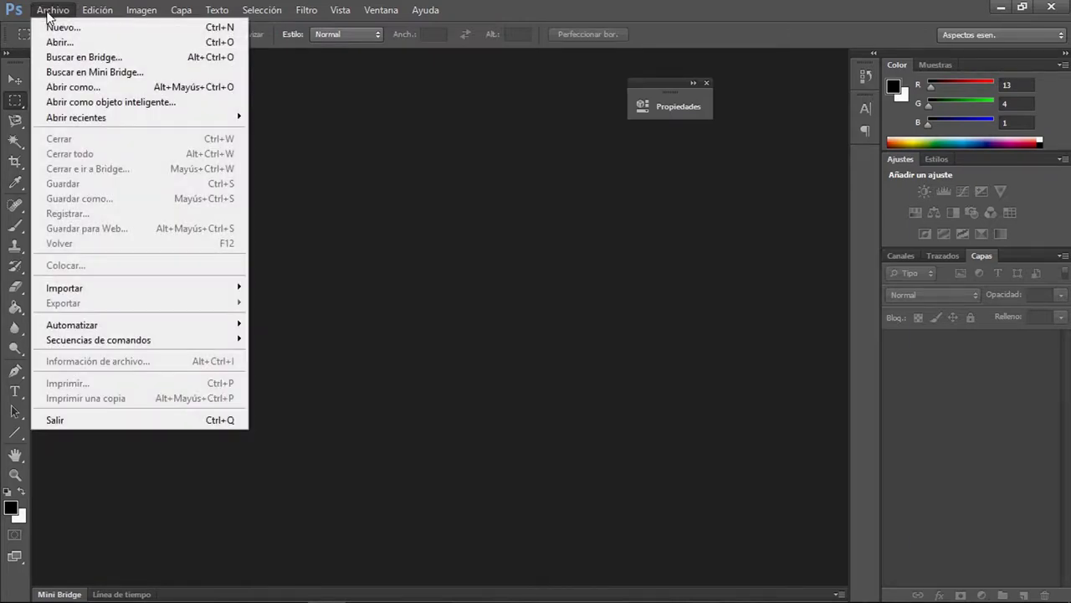
click(60, 42)
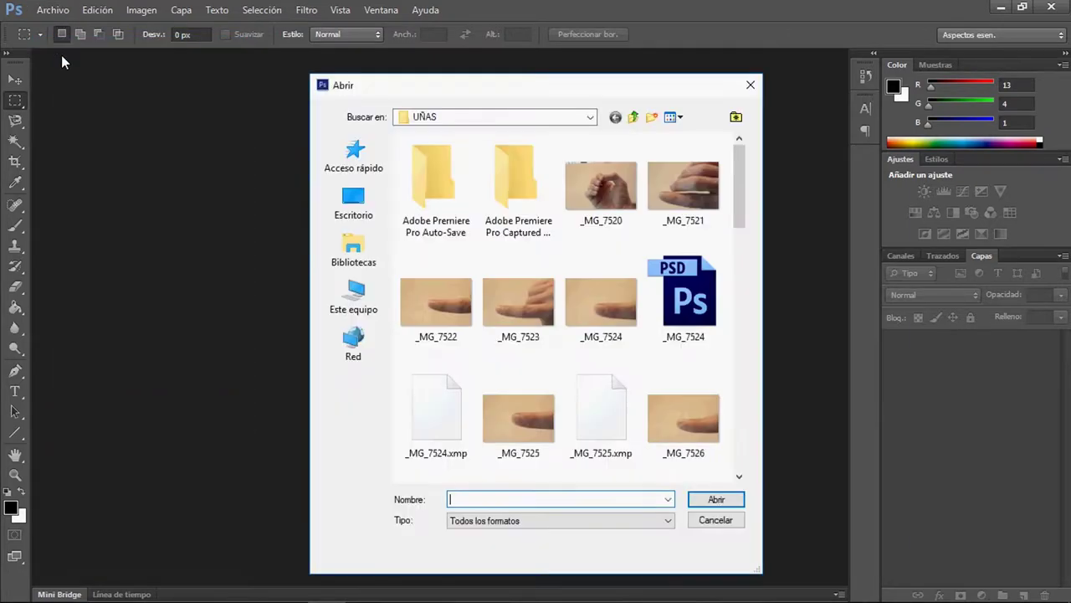
click(633, 116)
double_click(427, 243)
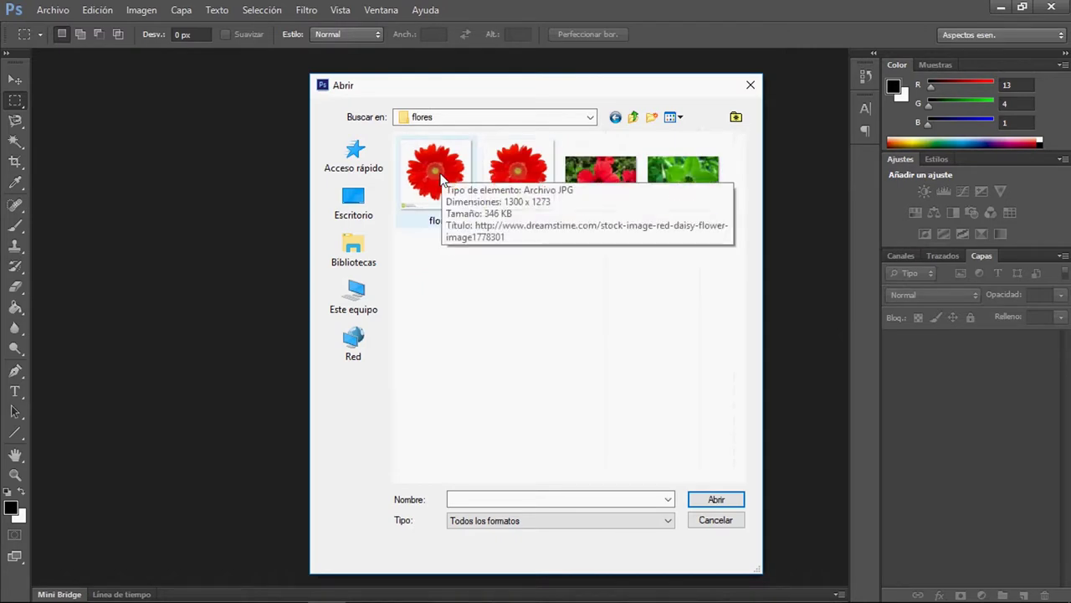
click(441, 177)
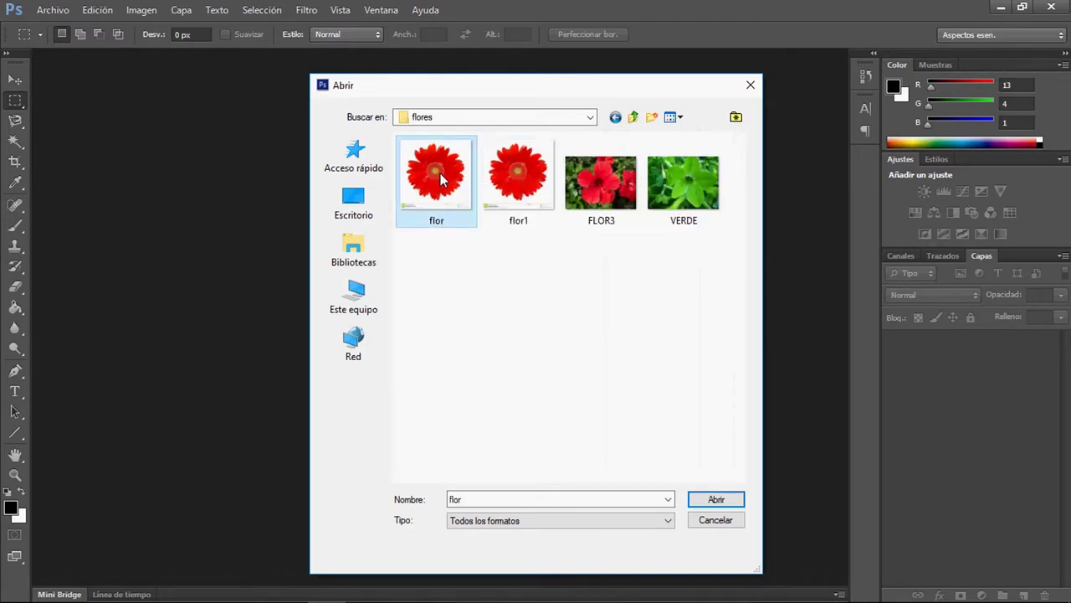
click(714, 500)
key(z)
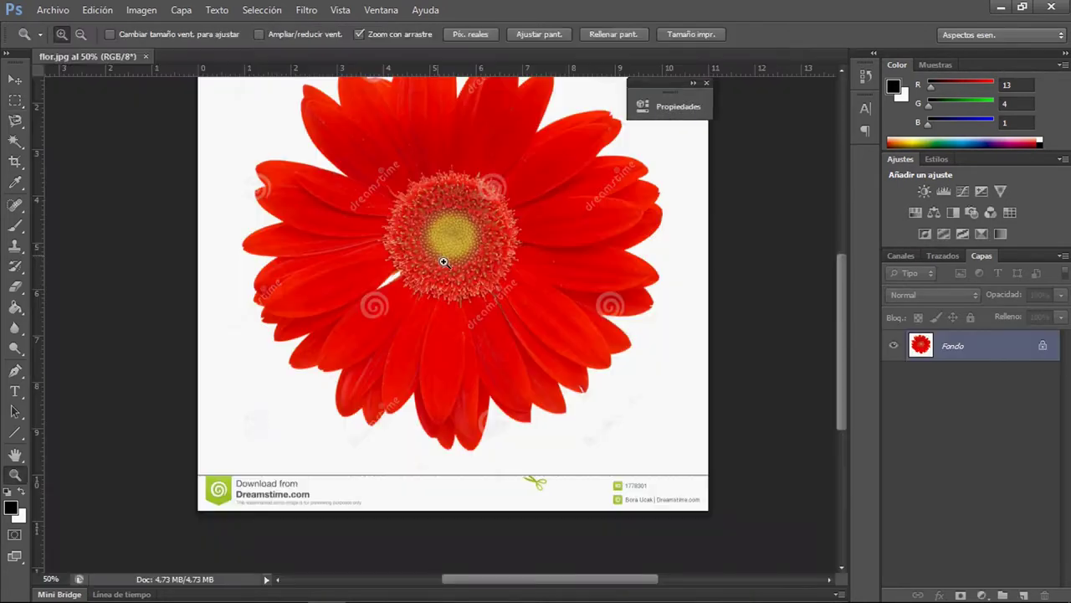
click(16, 81)
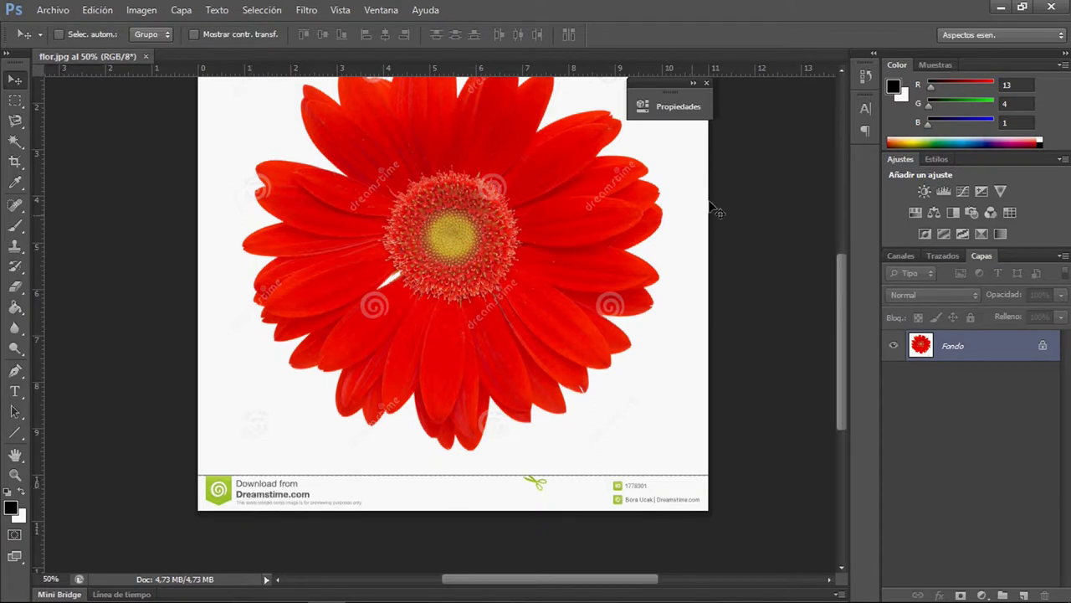
click(840, 69)
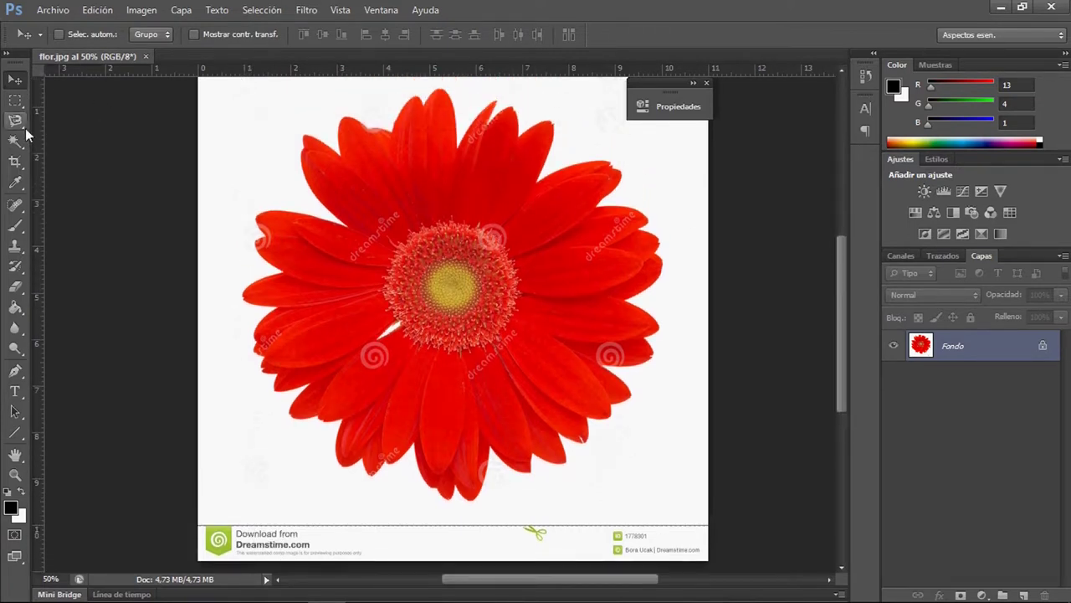
click(20, 80)
Outline the outer part of the notched petal at the flower's upper left with the freehand Lasso tool
click(21, 124)
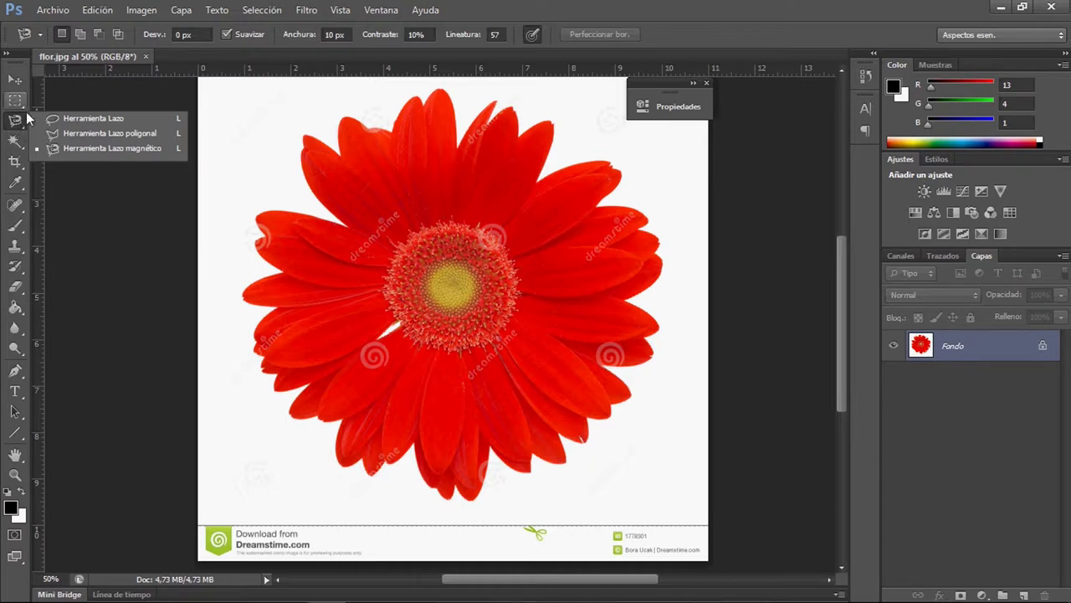
click(91, 120)
click(15, 474)
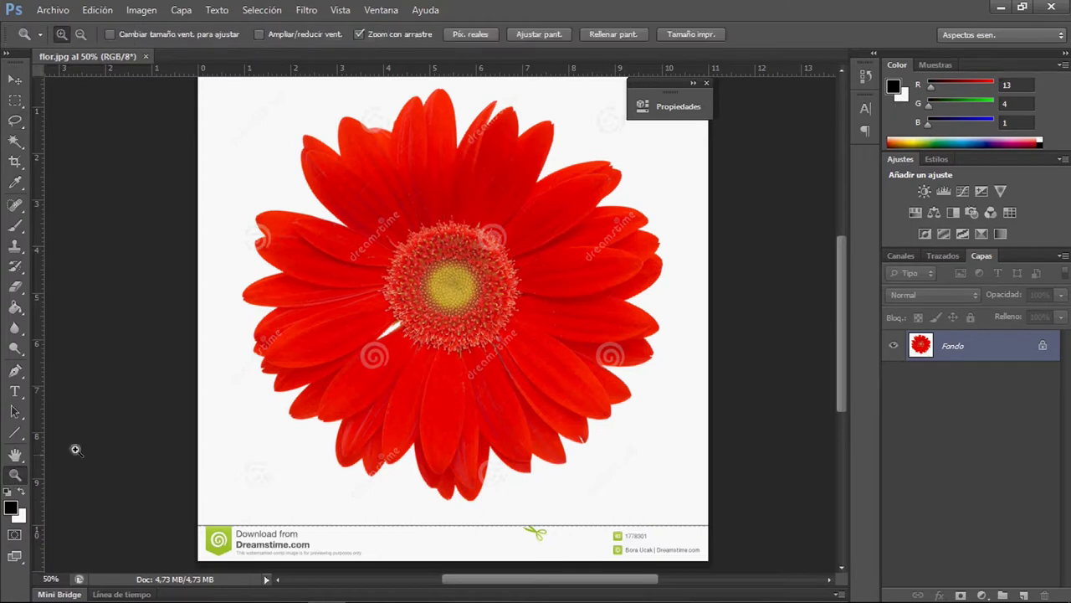
drag(232, 164, 467, 456)
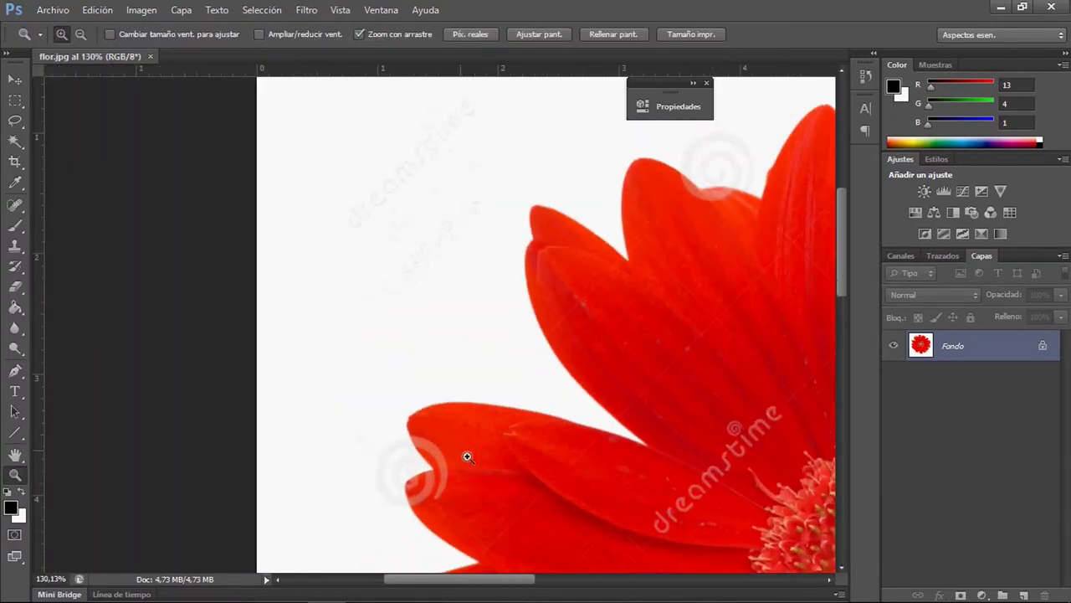
click(23, 129)
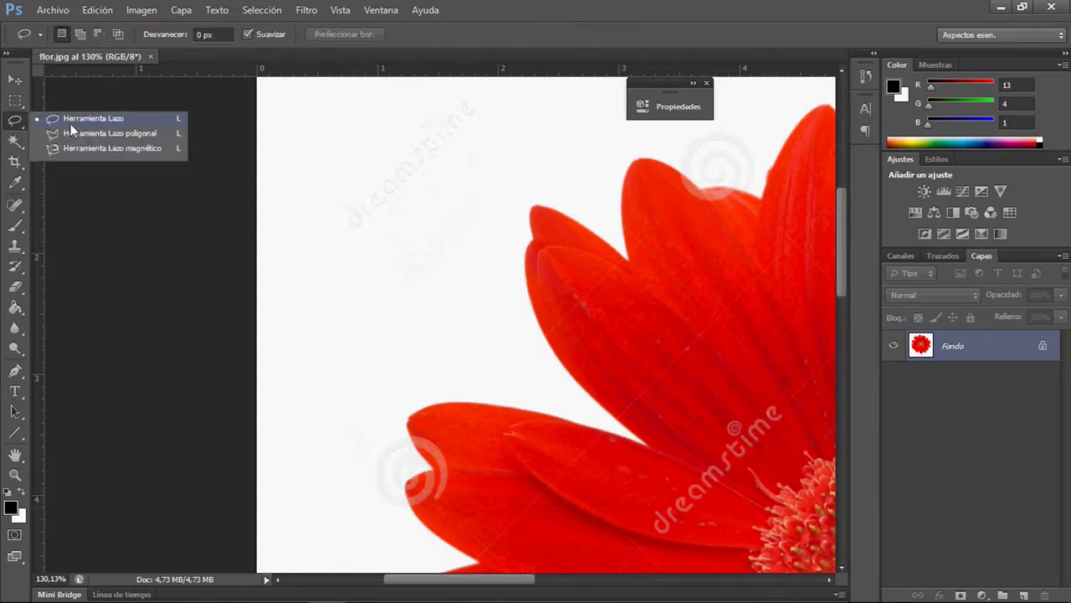
click(71, 123)
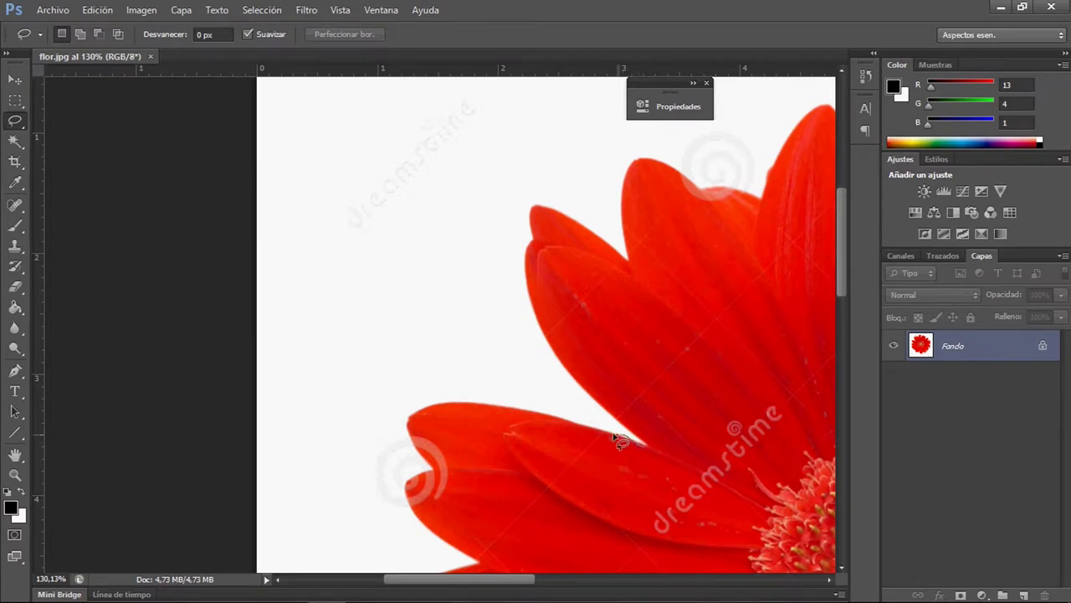
mouse_move(619, 441)
mouse_down()
mouse_move(475, 401)
mouse_move(422, 410)
mouse_move(407, 423)
mouse_move(429, 472)
mouse_move(492, 485)
mouse_move(555, 487)
mouse_move(648, 449)
mouse_up()
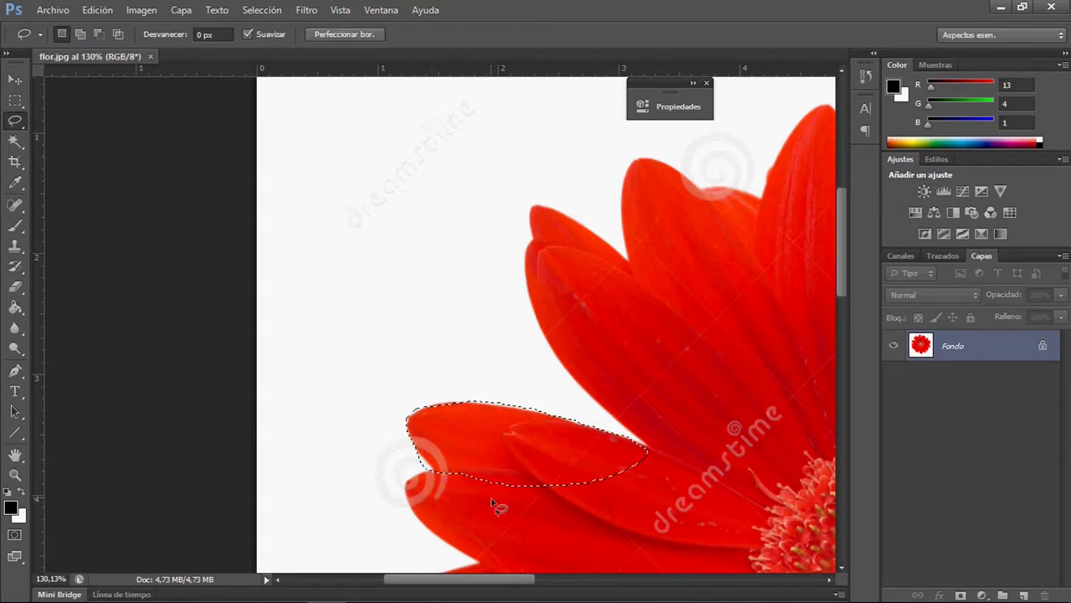
click(602, 462)
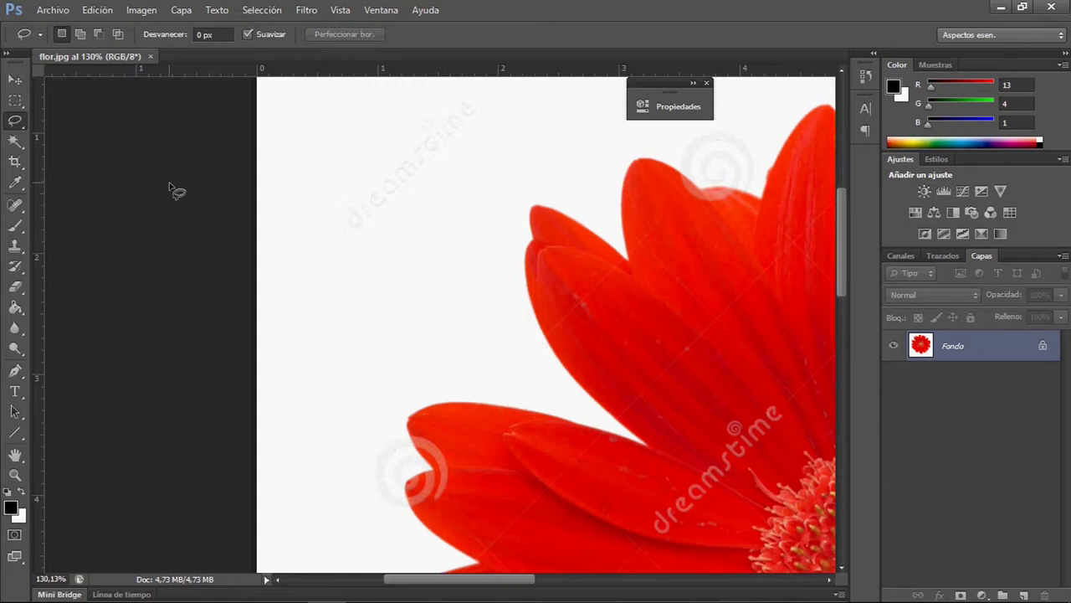
key(ctrl+z)
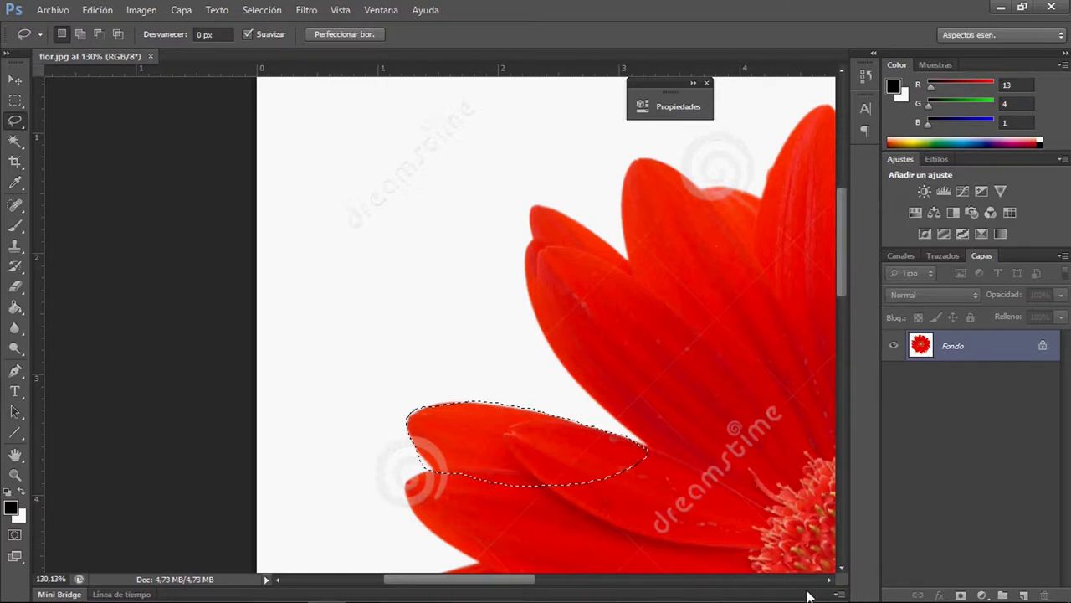
Subtract the excess background at the petal's lower-left edge from the selection with the freehand Lasso, working at 300% magnification
click(842, 567)
click(841, 568)
click(841, 568)
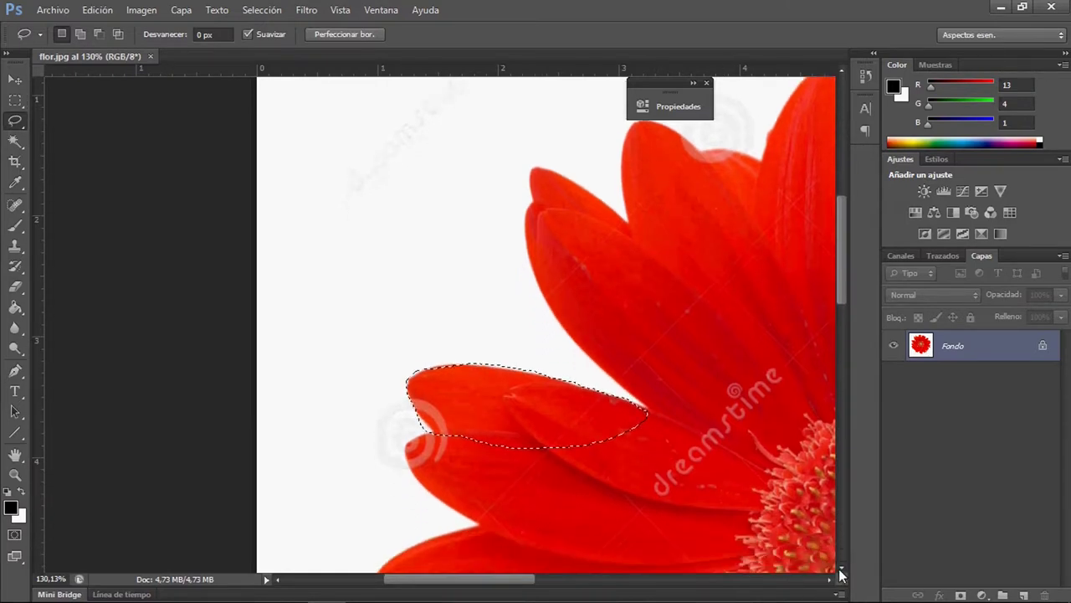
click(15, 474)
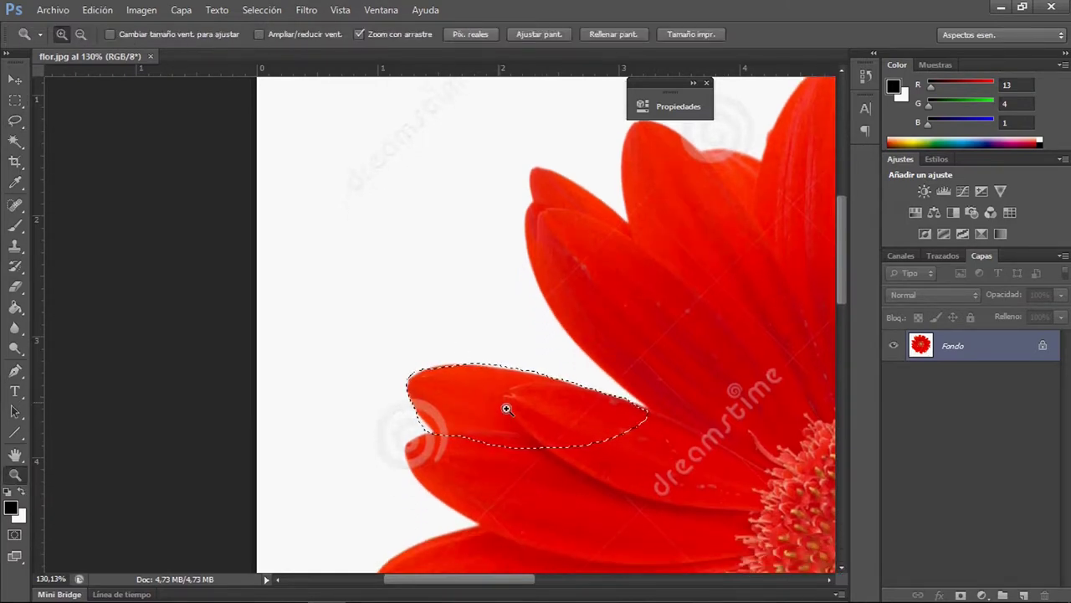
drag(513, 408, 535, 407)
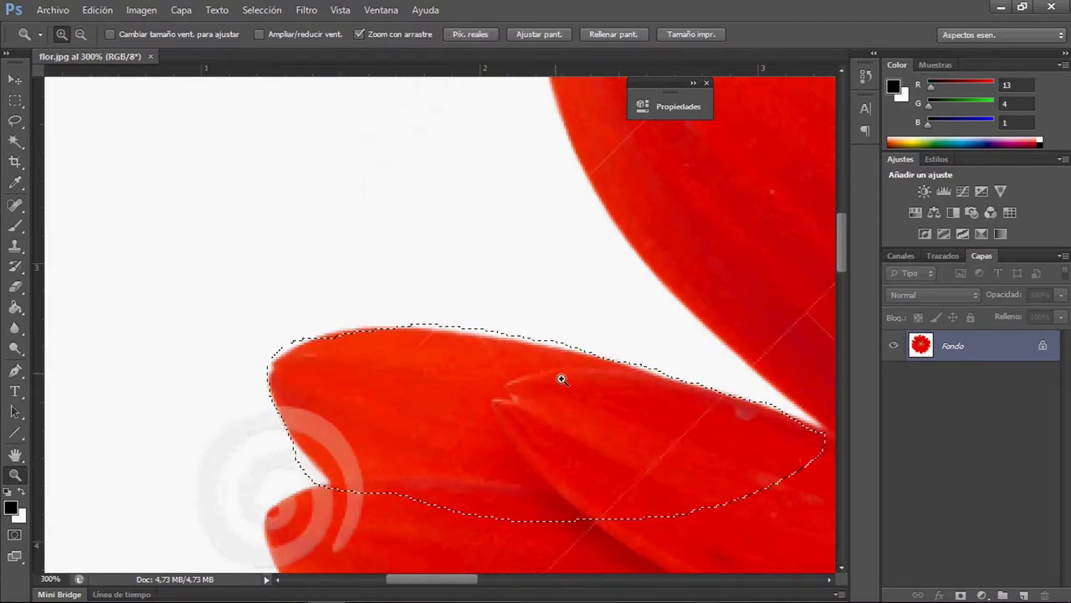
click(16, 124)
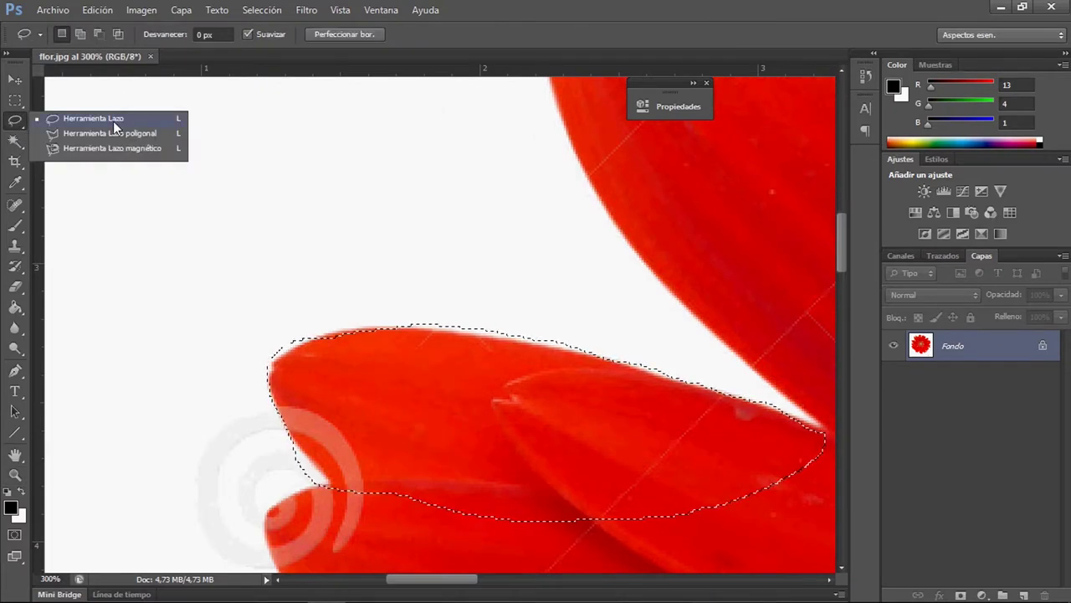
click(113, 121)
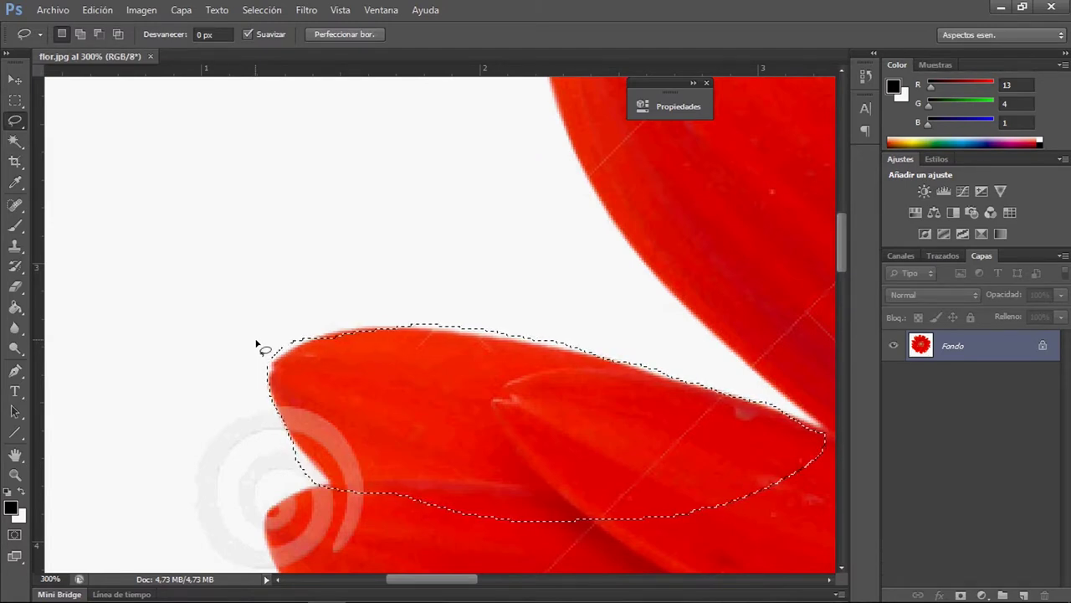
key(alt)
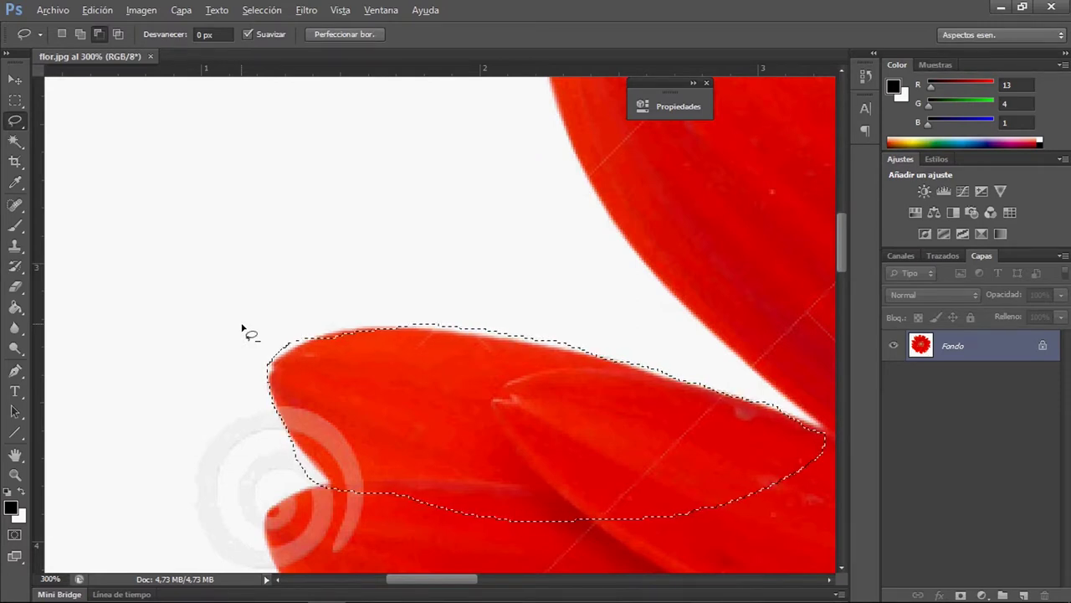
key(alt)
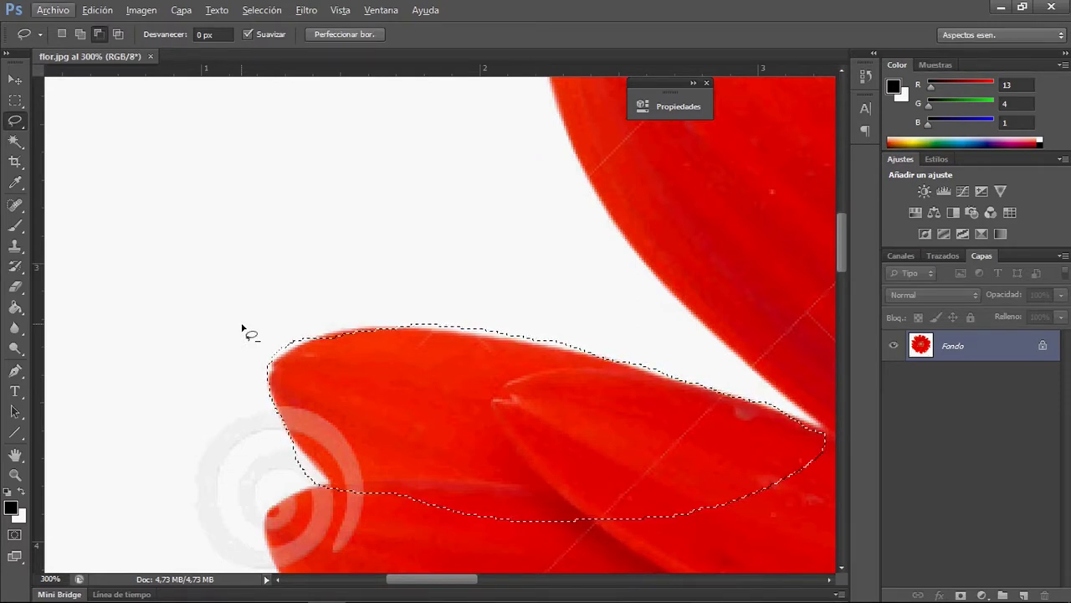
key(shift)
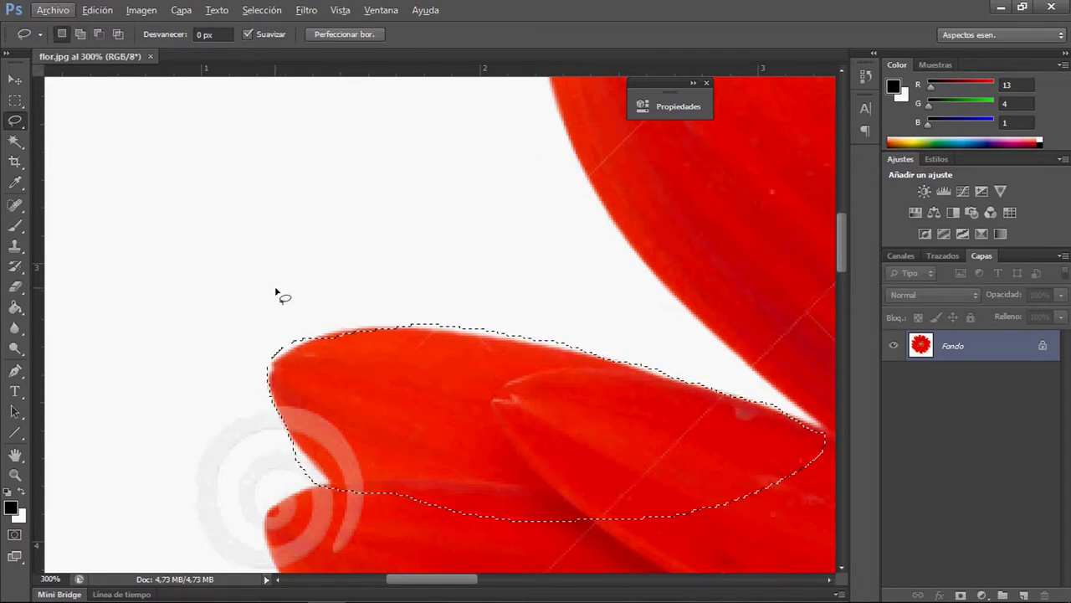
key(alt)
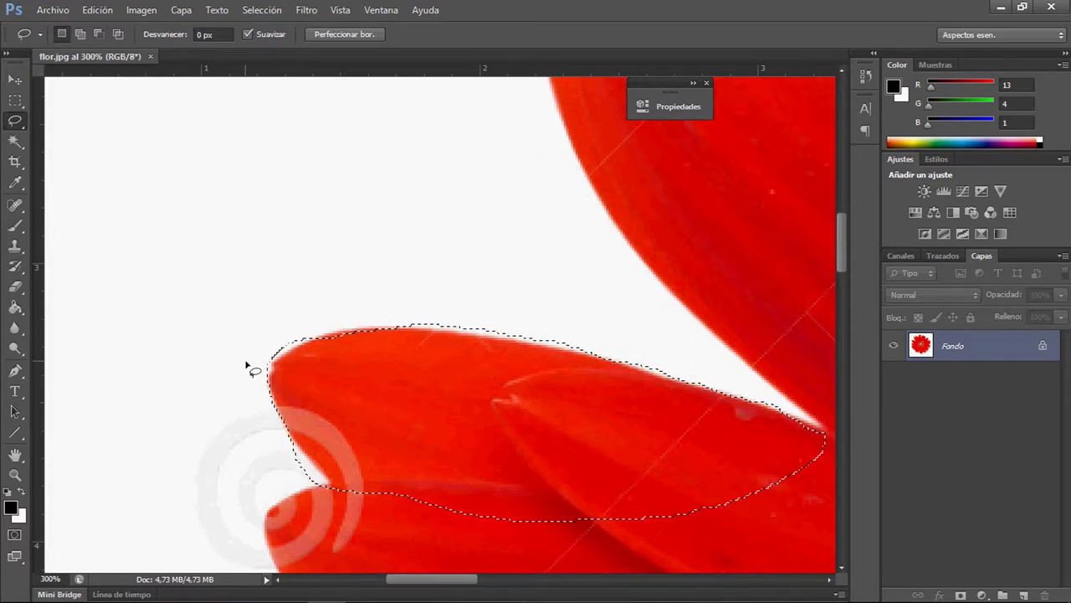
key(shift)
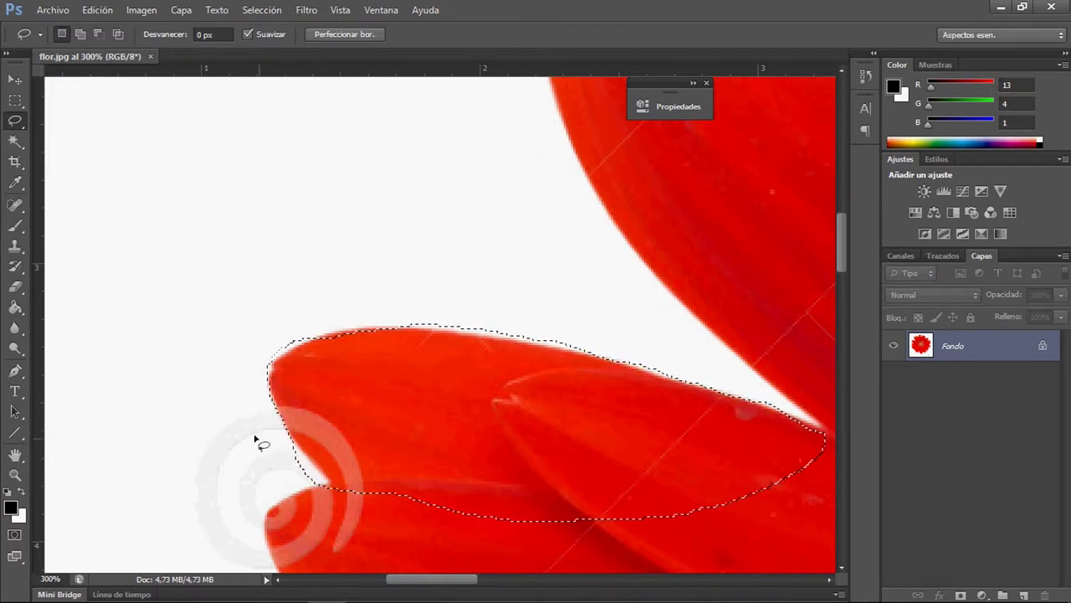
key(alt)
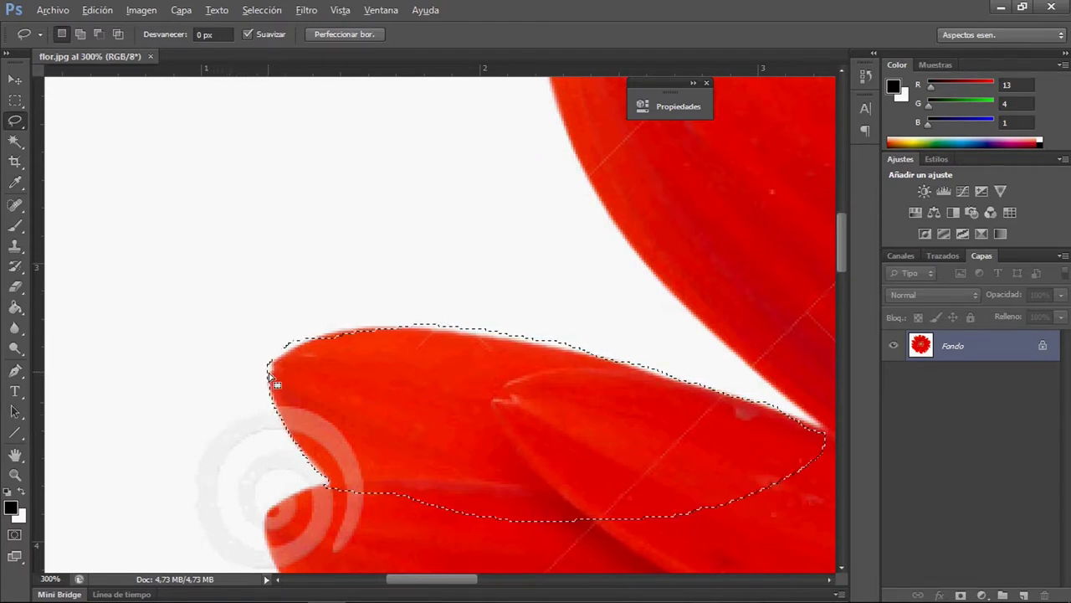
Subtract the excess background around the petal's tip and along its top edge from the lasso selection
key(alt)
mouse_move(263, 373)
mouse_down()
mouse_move(321, 336)
mouse_move(322, 322)
mouse_move(266, 322)
mouse_move(248, 356)
mouse_move(263, 376)
mouse_up()
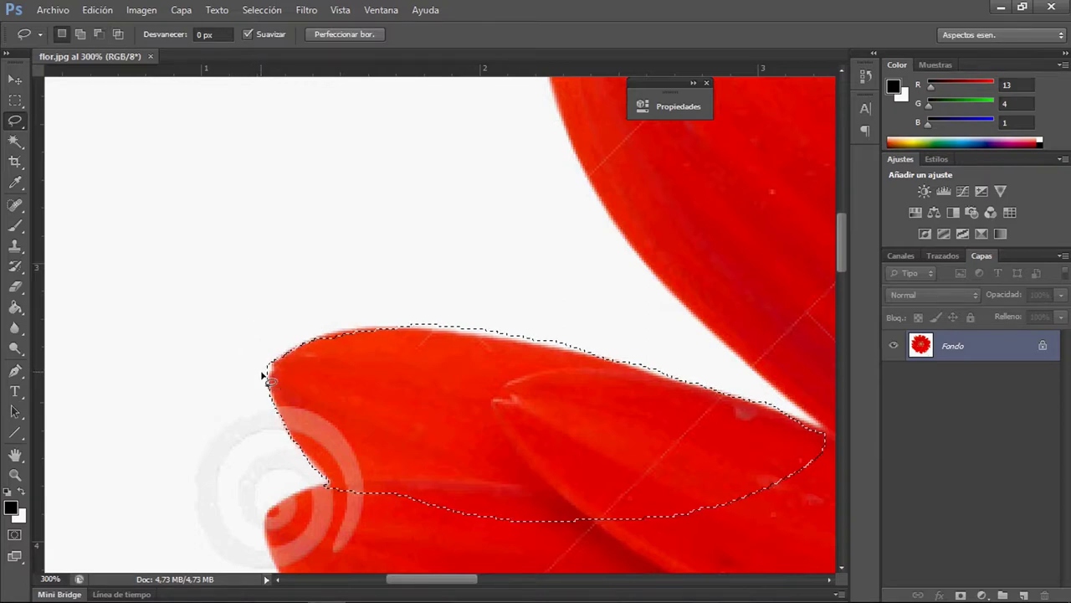
mouse_move(390, 319)
mouse_down()
mouse_move(530, 352)
mouse_move(443, 304)
mouse_move(390, 318)
mouse_move(430, 371)
mouse_move(406, 322)
mouse_move(359, 333)
mouse_up()
key(alt)
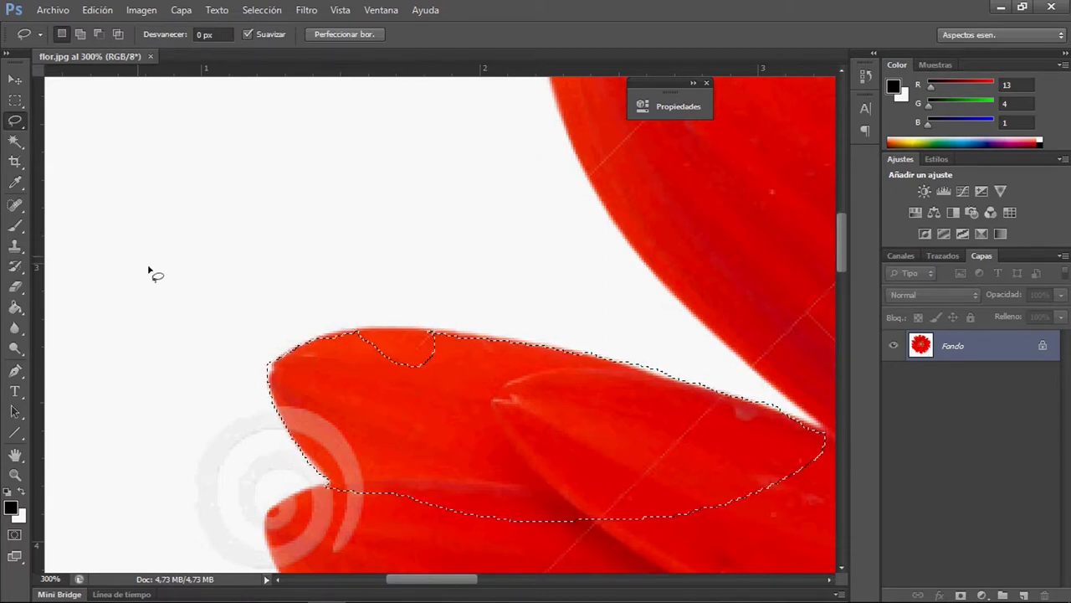
Add the curved notch below the petal's top edge back to the lasso selection
key(shift)
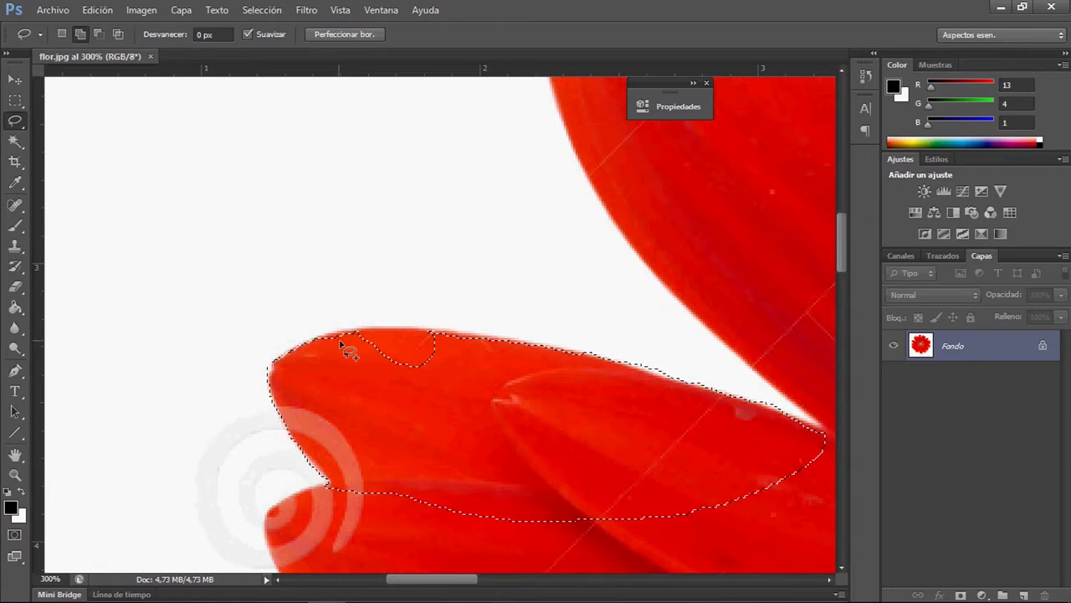
mouse_move(362, 336)
mouse_down()
mouse_move(442, 336)
mouse_move(443, 376)
mouse_move(378, 374)
mouse_move(356, 332)
mouse_up()
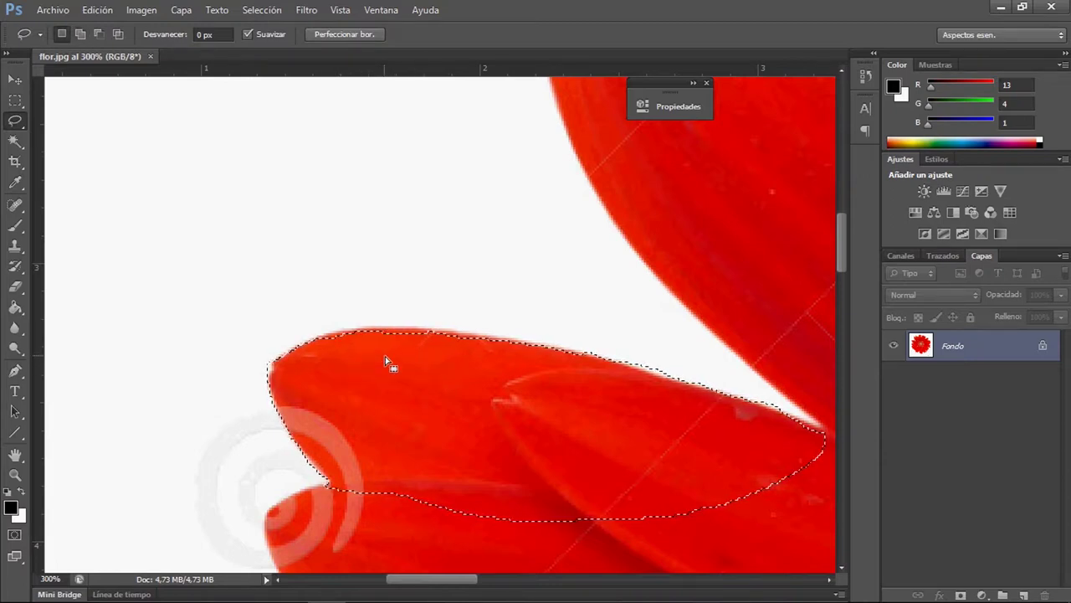
Reduce the magnification to 100% and clear the petal selection
click(15, 475)
right_click(191, 307)
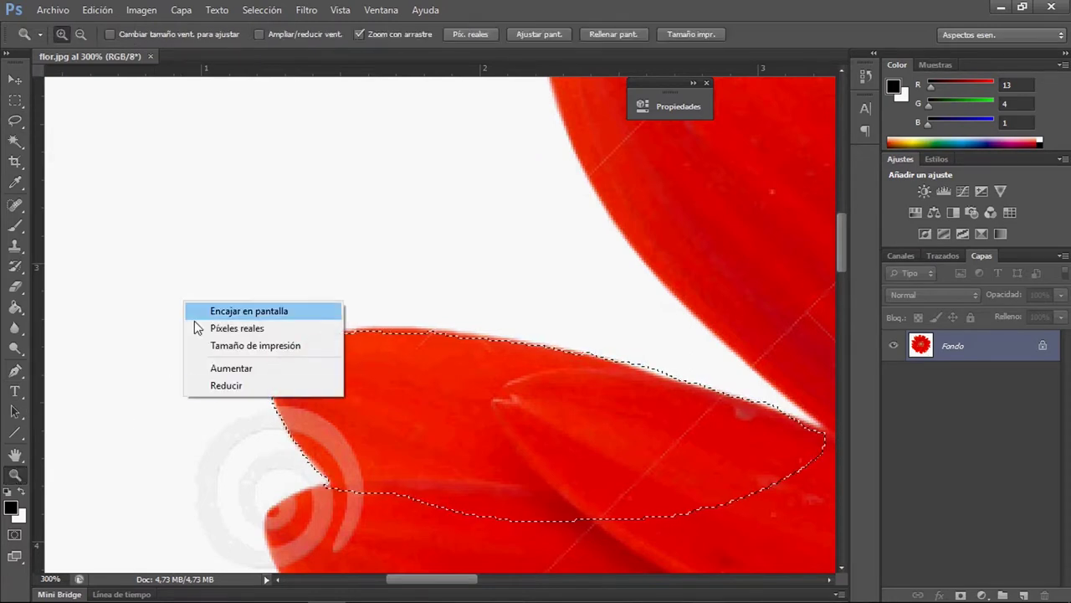
click(220, 384)
right_click(244, 285)
click(281, 366)
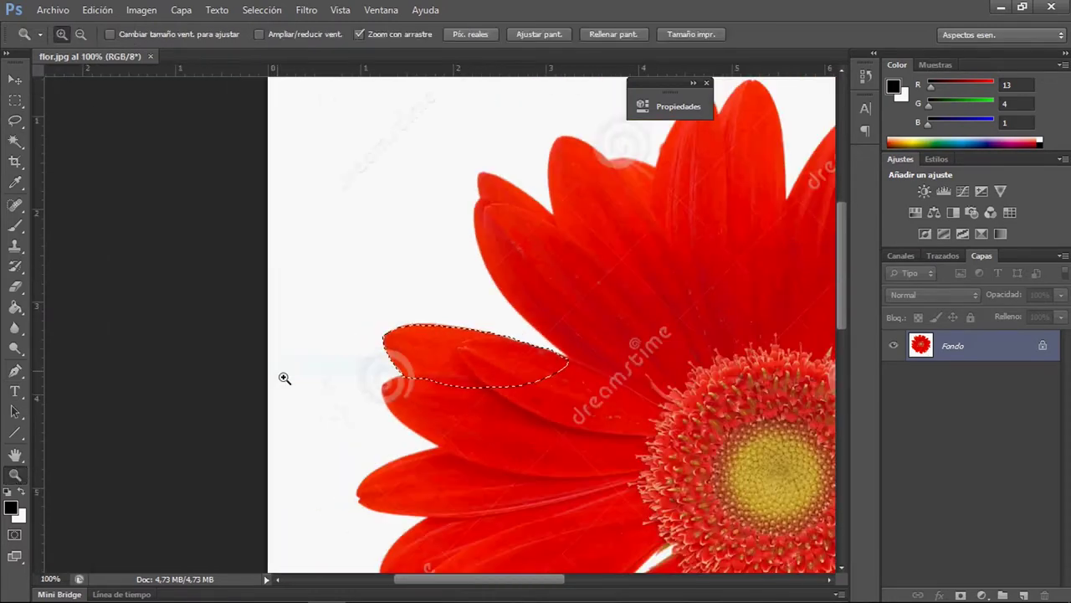
click(15, 79)
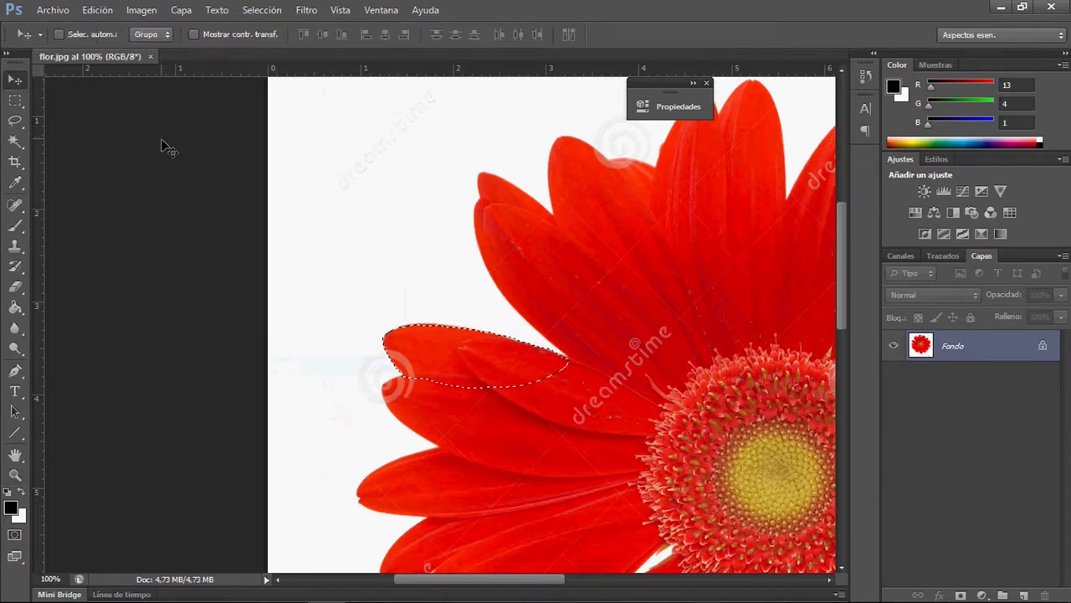
key(ctrl+d)
Select the petal left of the flower's center with the Polygonal Lasso, placing points along its outline at 200% magnification
click(18, 473)
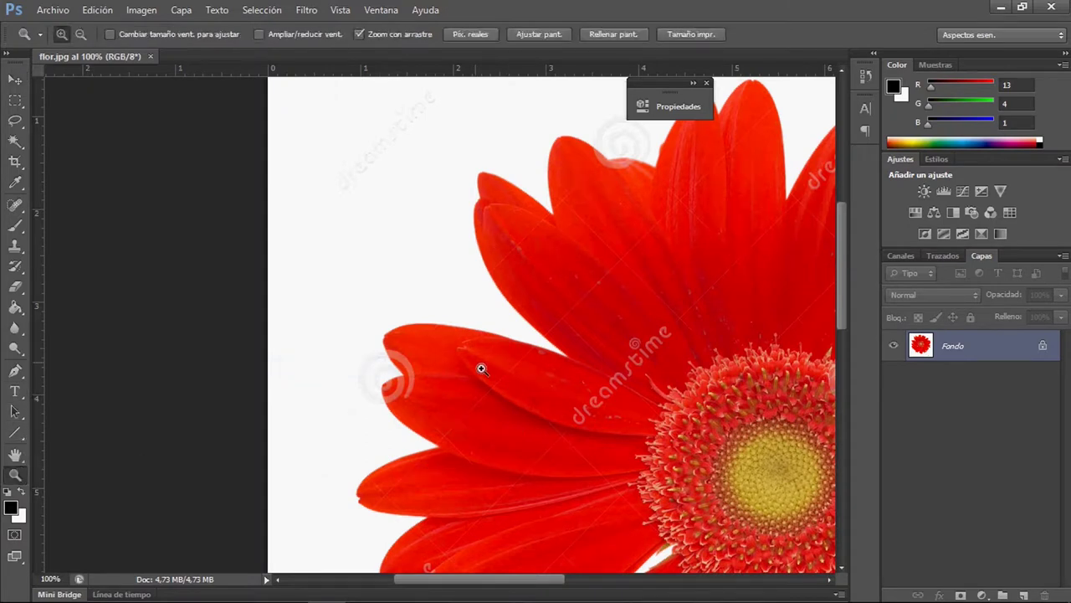
click(488, 376)
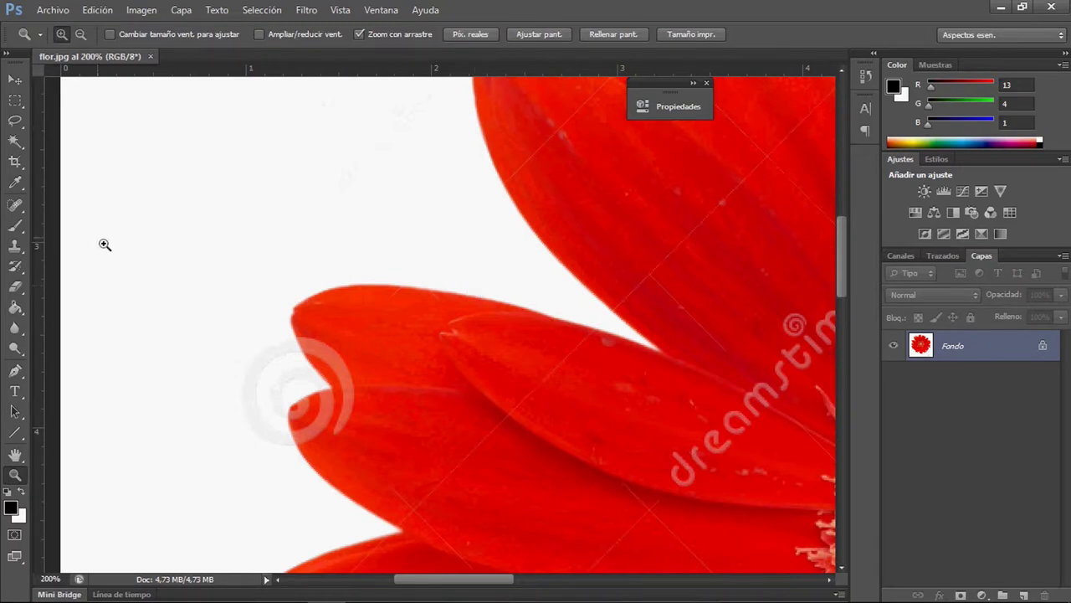
click(18, 126)
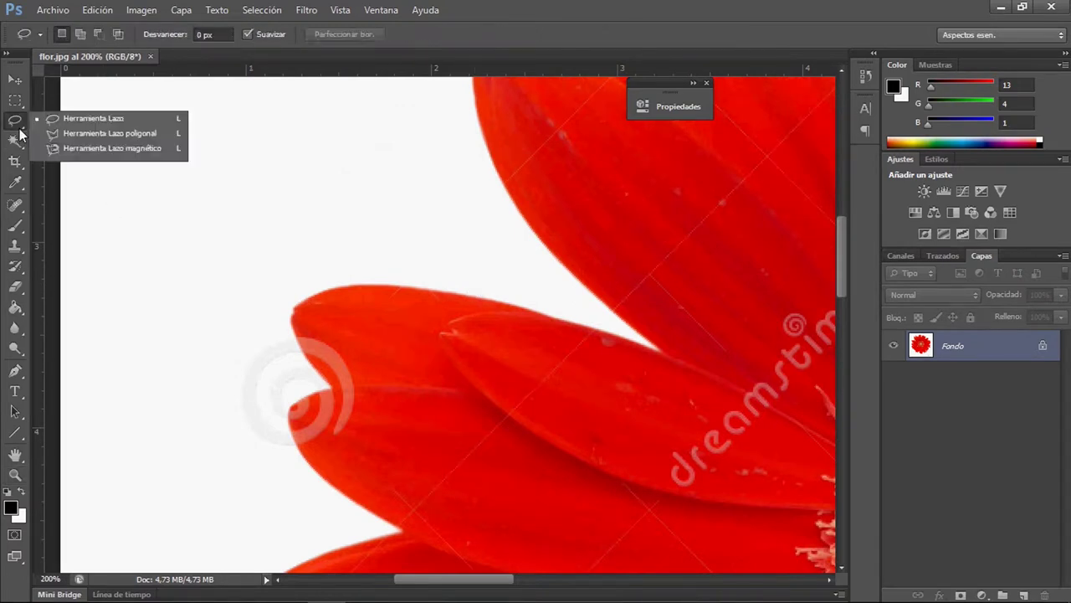
click(116, 136)
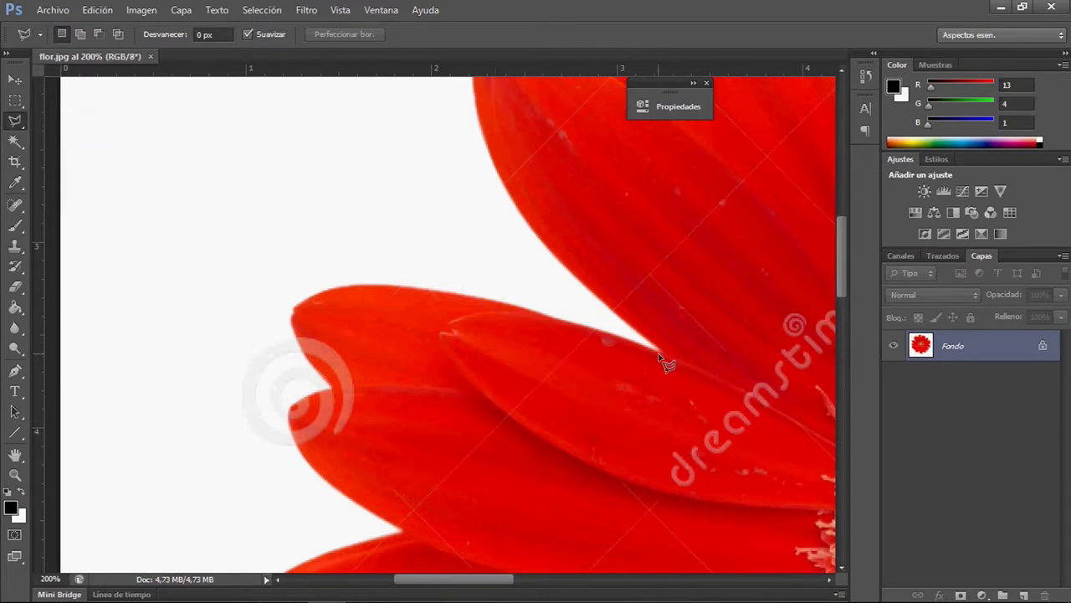
click(610, 339)
click(377, 289)
click(293, 318)
click(339, 393)
click(473, 408)
click(660, 358)
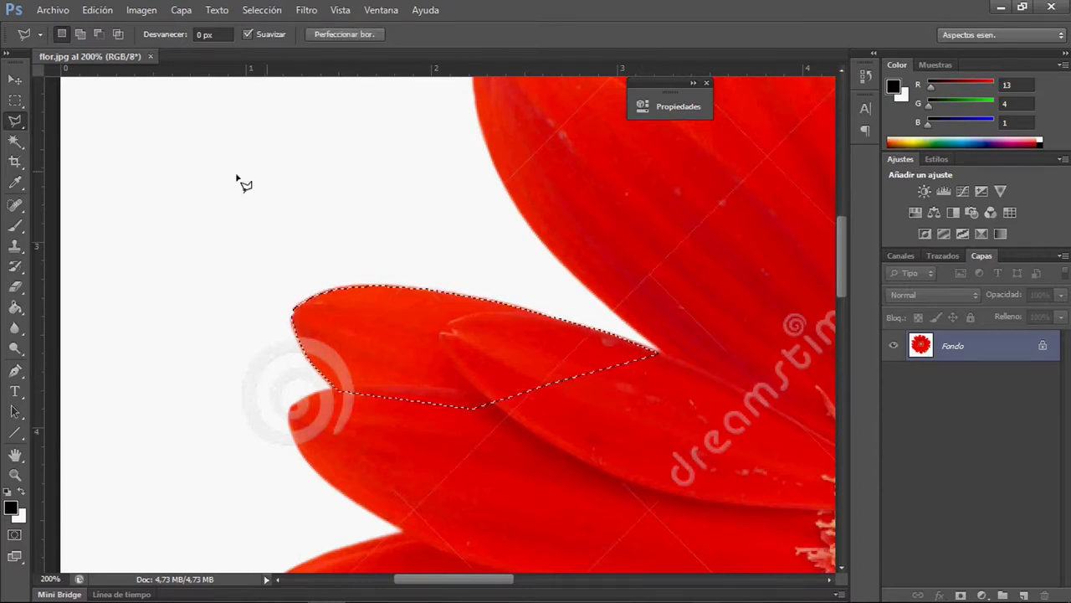
Preview the Polygonal Lasso's subtract and add modes at 400% magnification and clear the petal selection
click(15, 474)
click(415, 313)
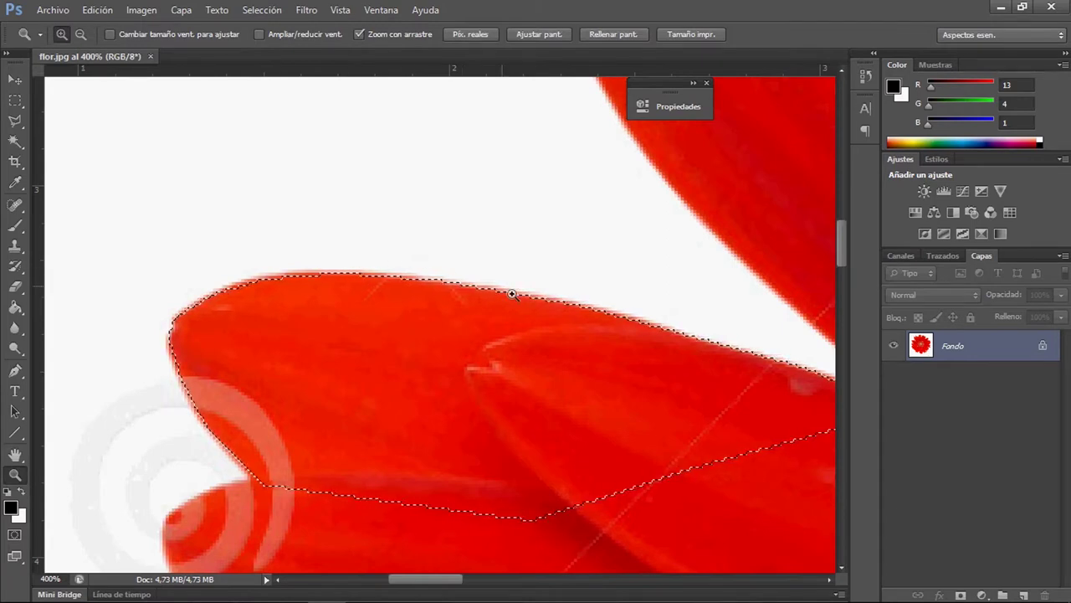
click(15, 120)
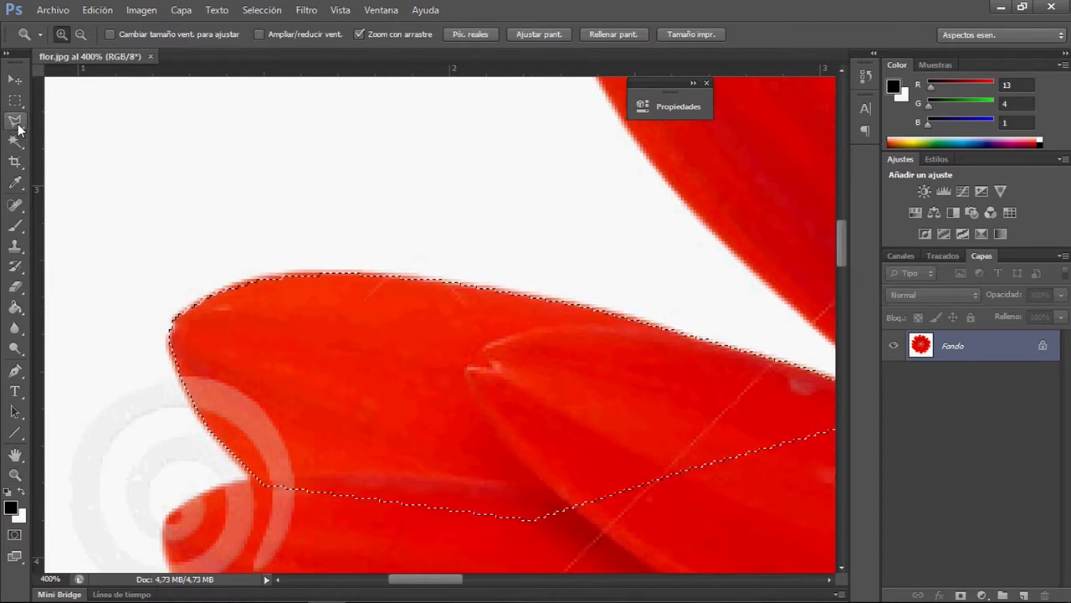
key(alt)
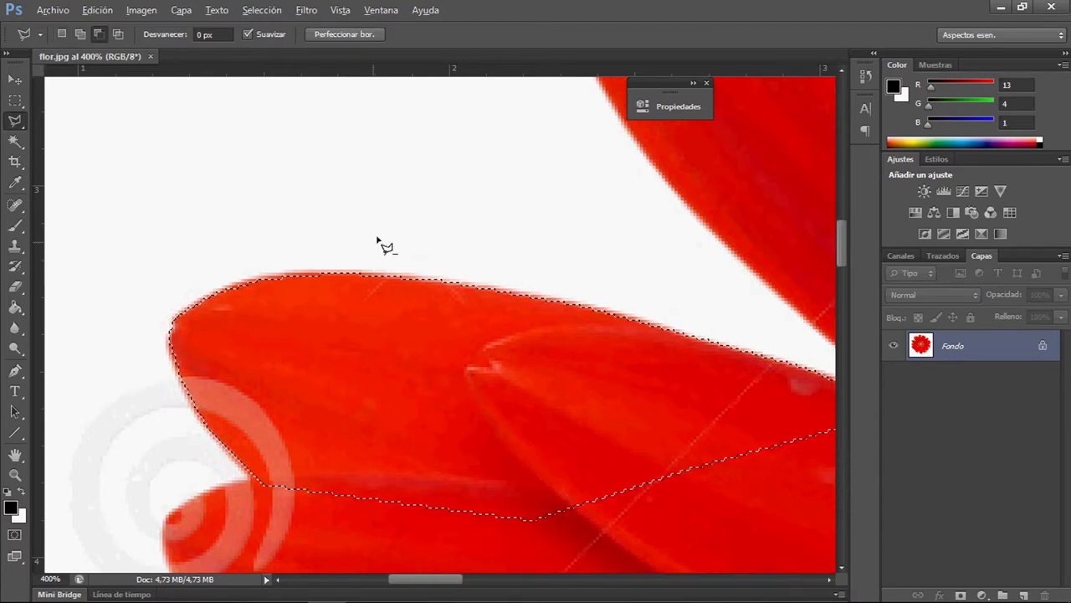
key(alt)
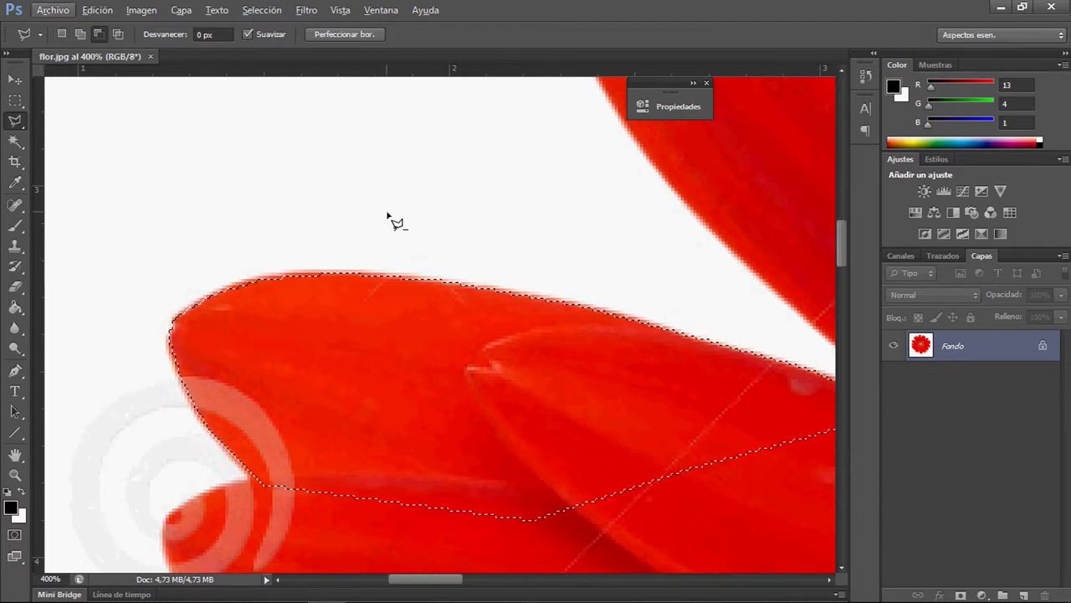
key(shift)
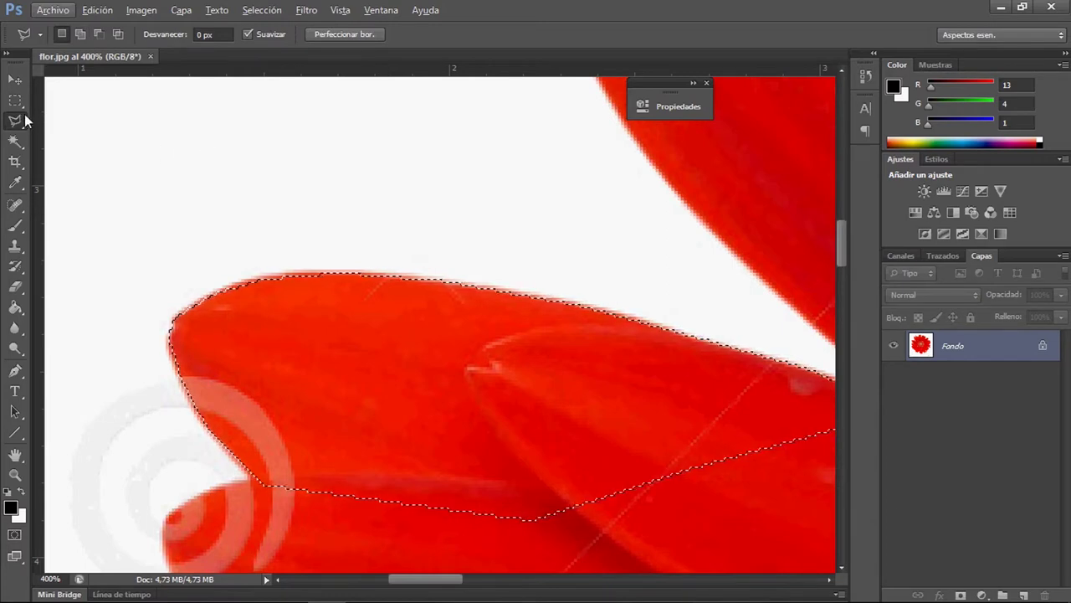
key(ctrl+d)
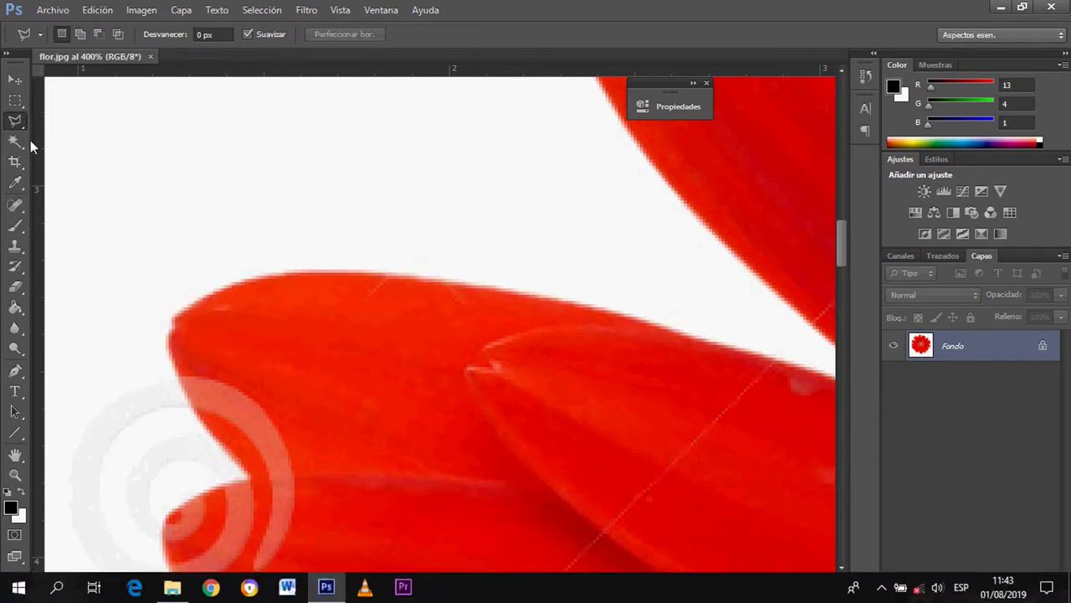
Activate the Magnetic Lasso and bring the base of the petal's upper edge into view
click(21, 125)
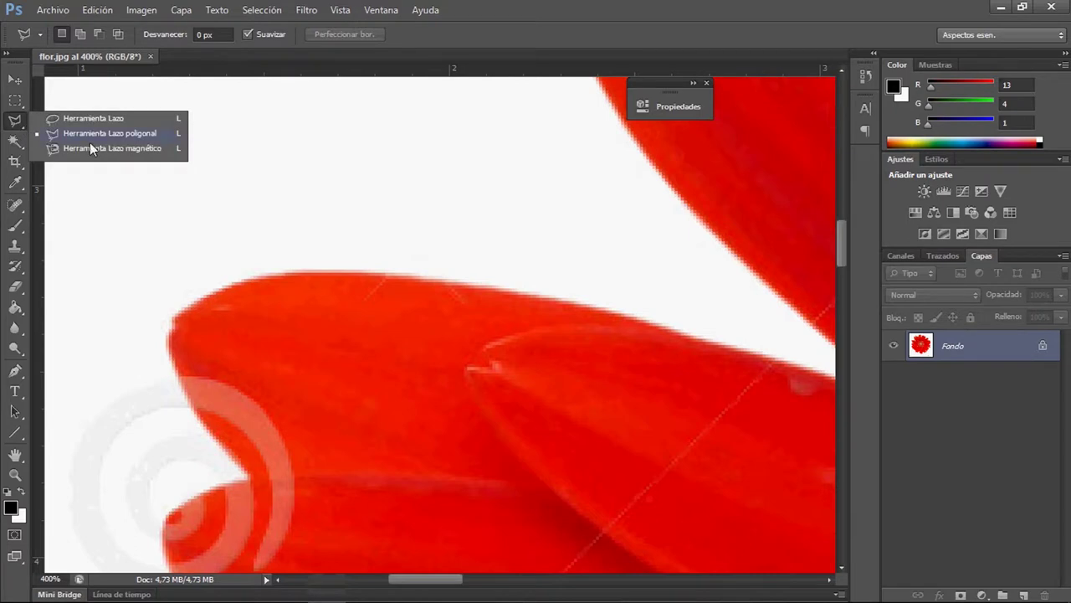
click(112, 148)
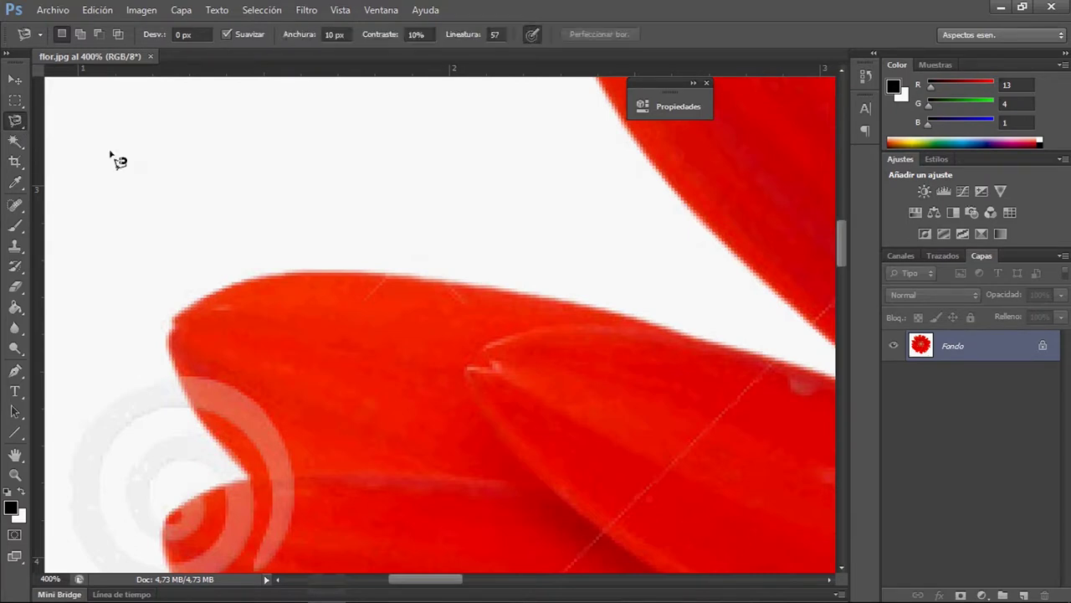
click(829, 577)
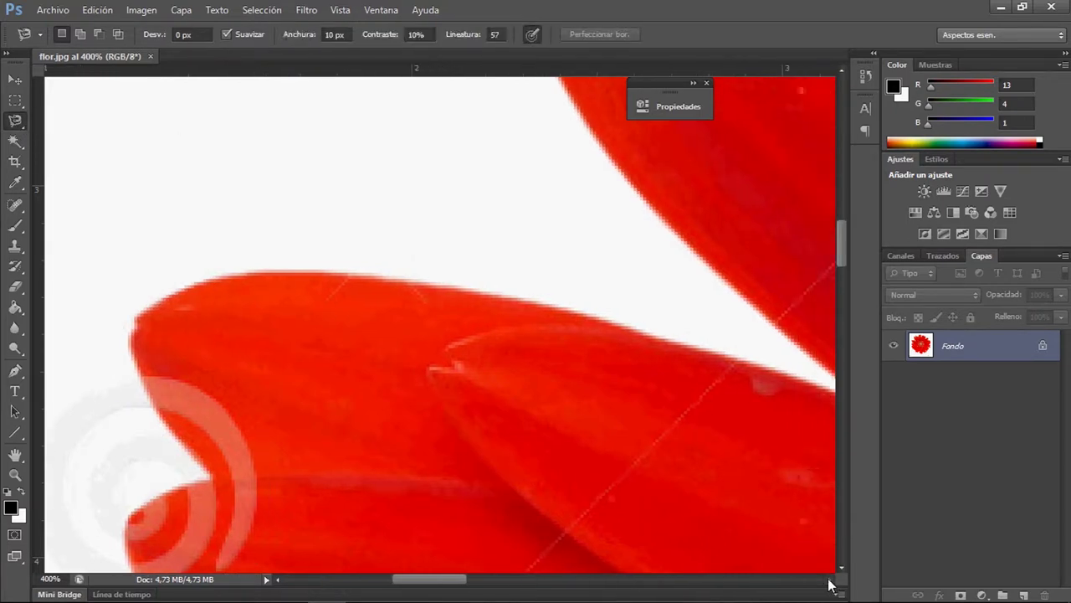
click(829, 578)
click(829, 578)
click(829, 578)
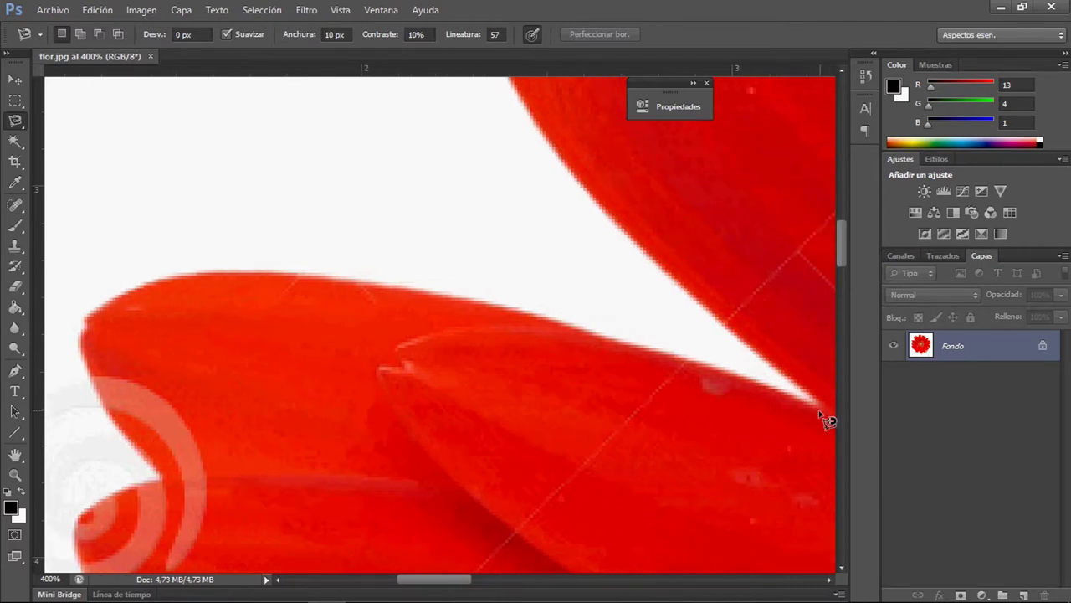
click(820, 410)
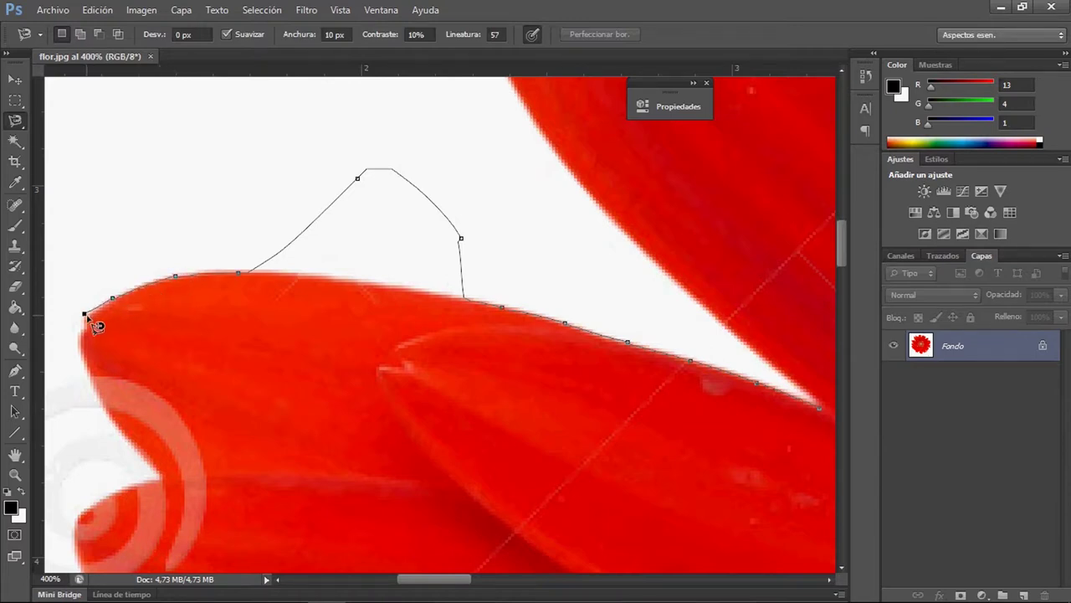
click(821, 410)
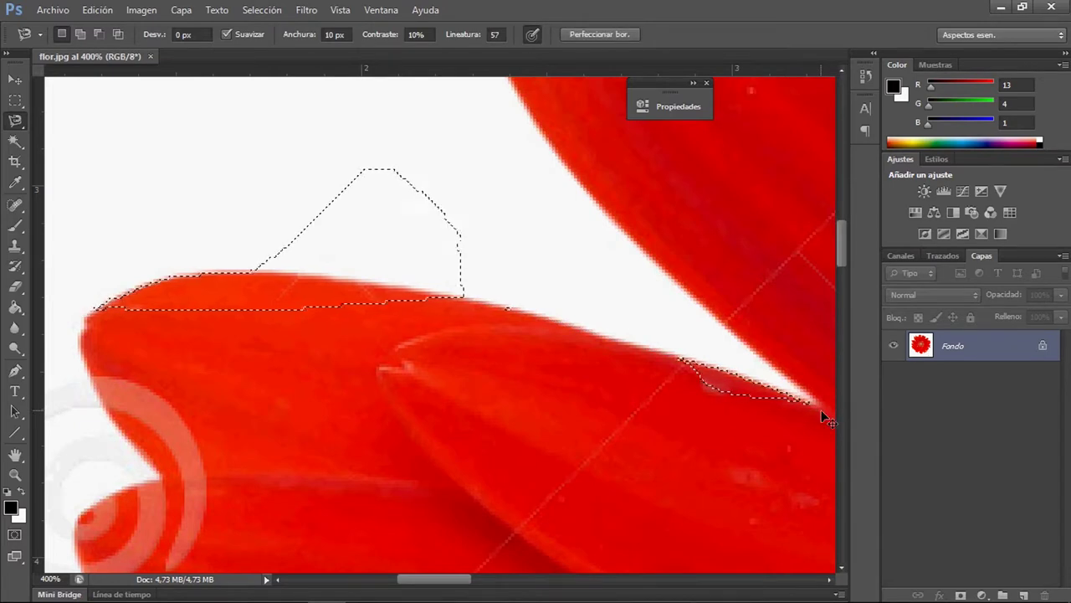
key(ctrl+d)
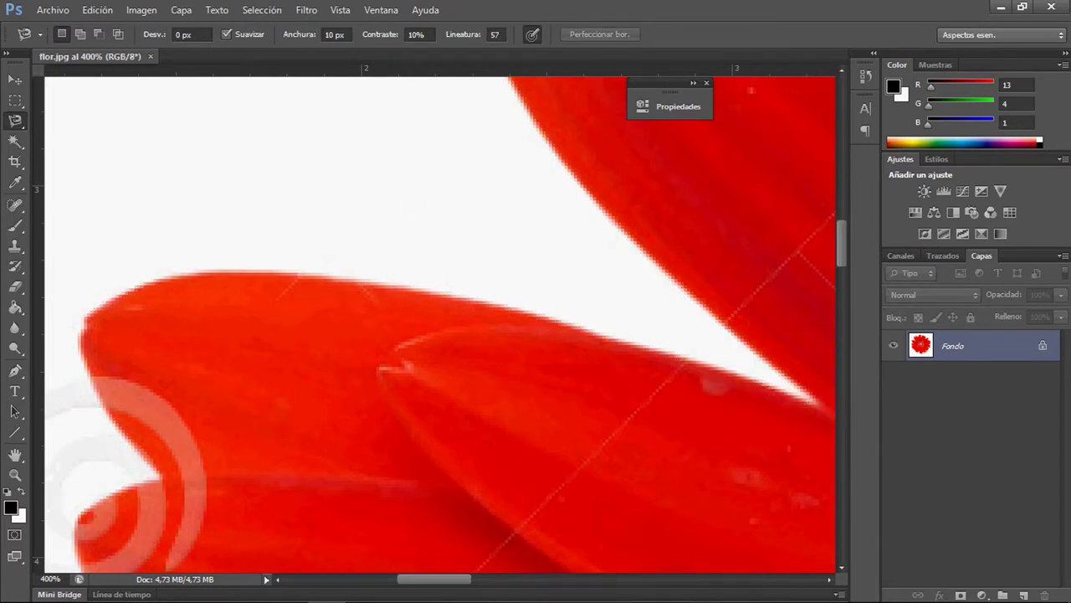
Select the petal with the Magnetic Lasso, including a loop of white background above the upper edge near its tip
click(816, 405)
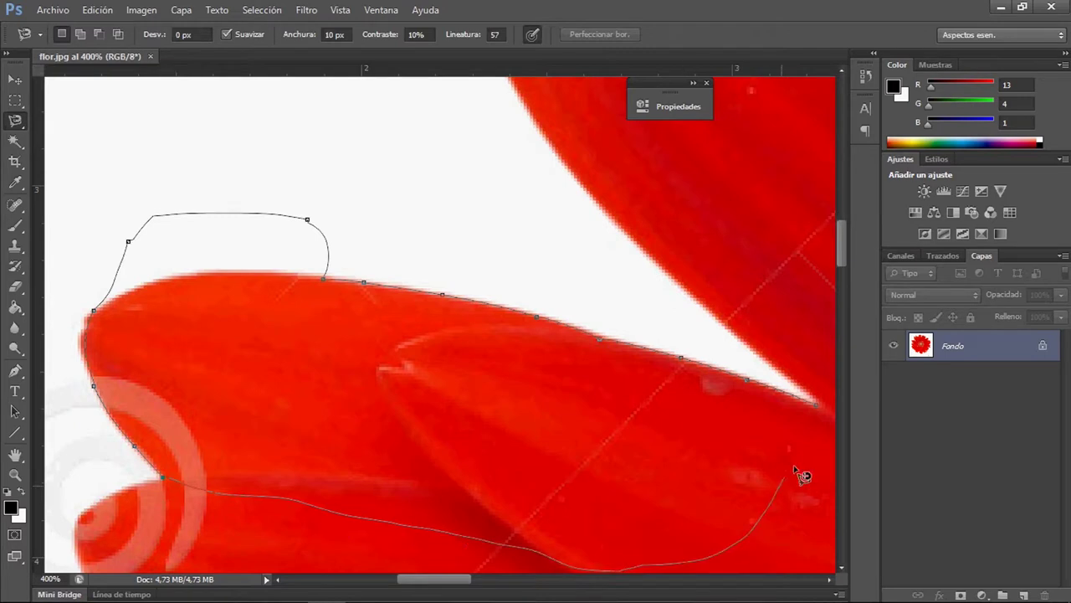
double_click(826, 421)
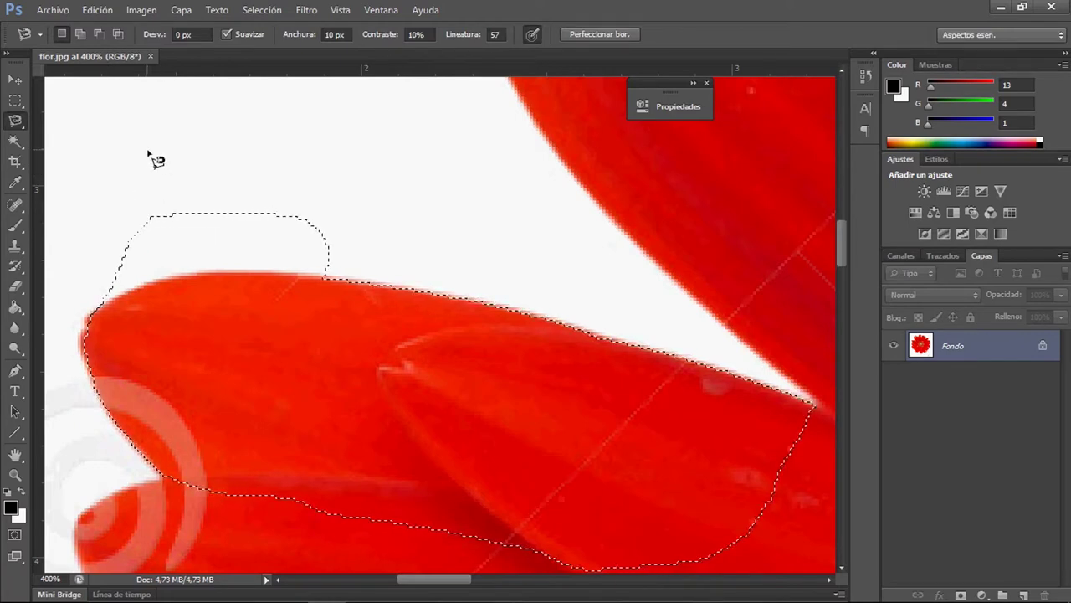
key(alt)
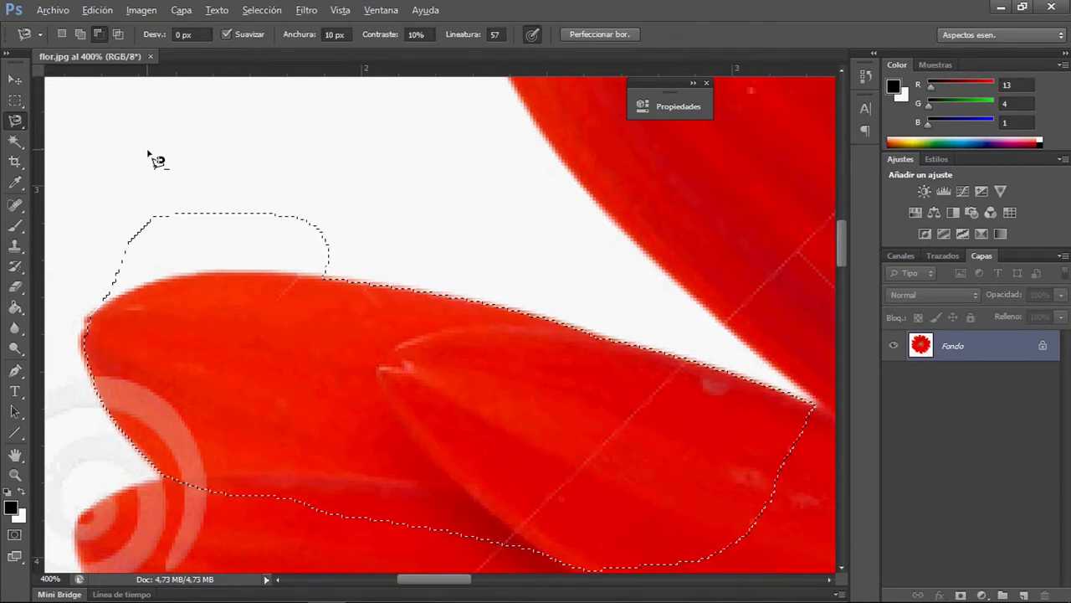
key(alt)
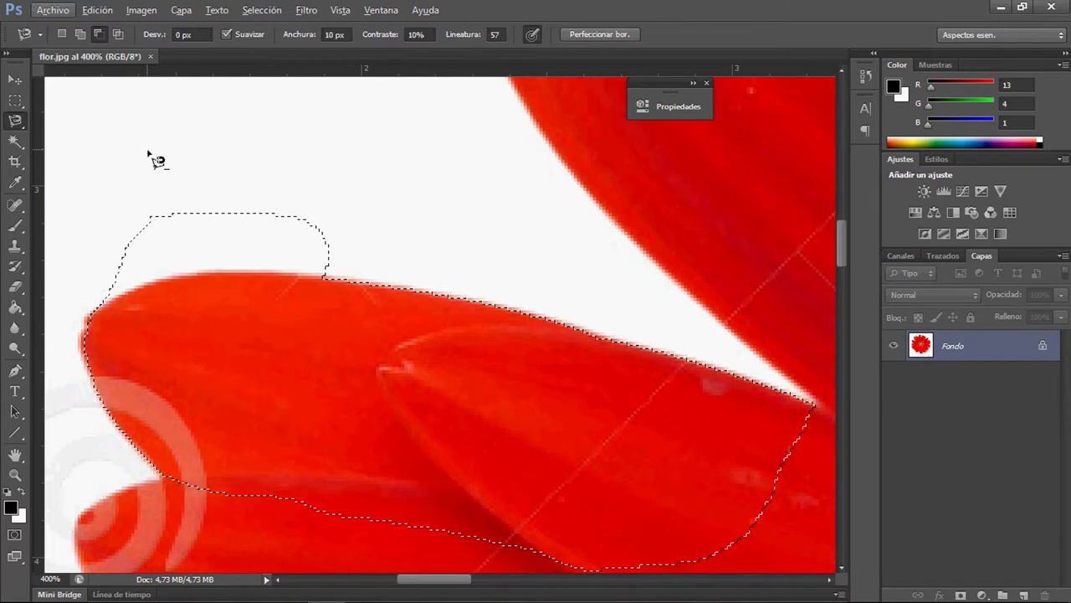
Subtract the background loop above the petal's tip from the selection with the Polygonal Lasso, following the petal's upper edge
right_click(17, 123)
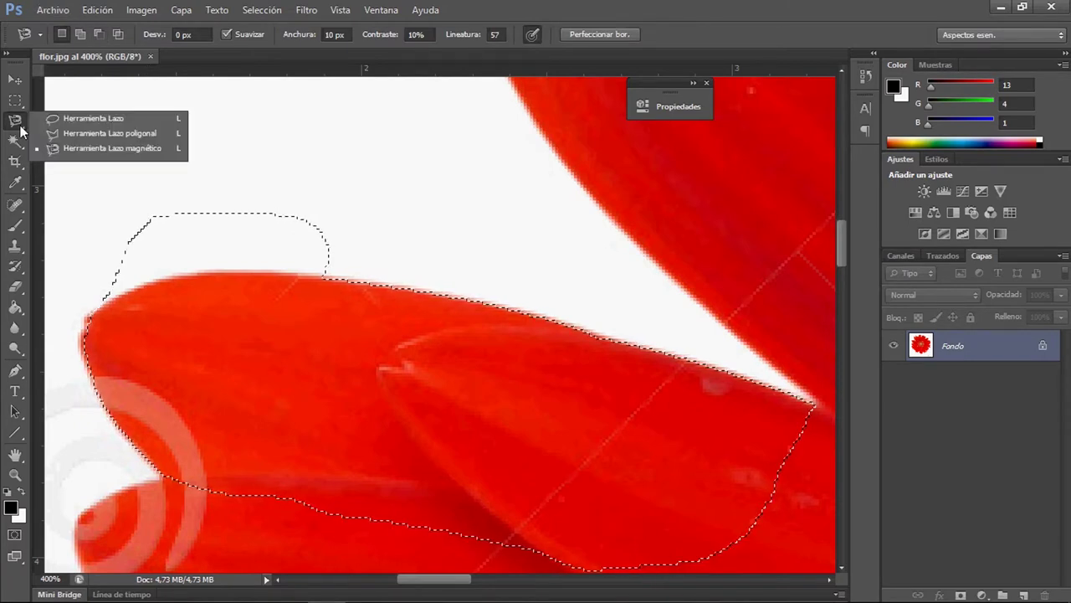
click(79, 133)
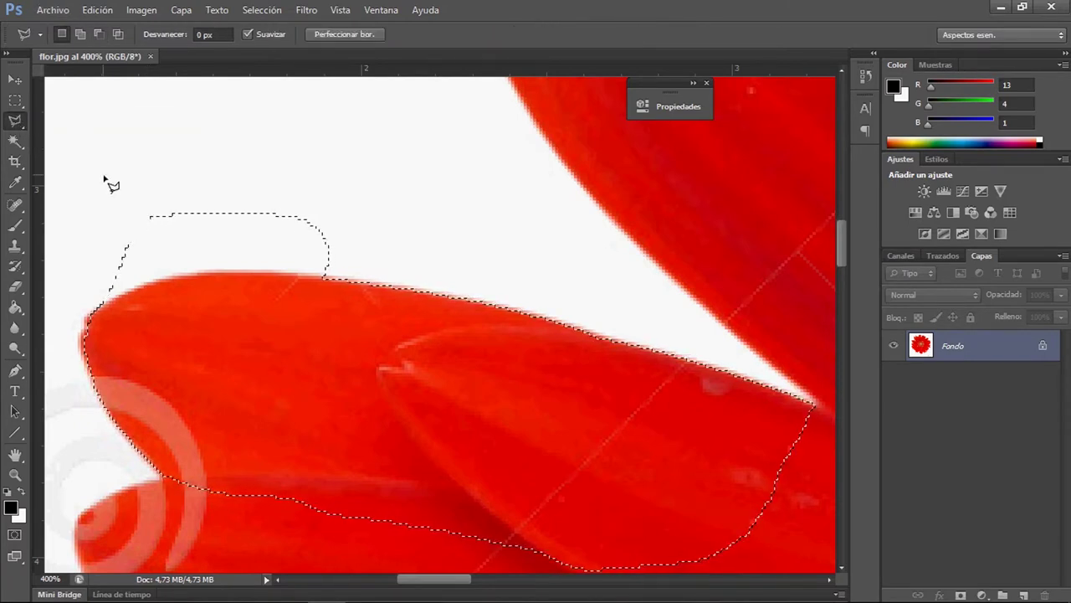
key(alt)
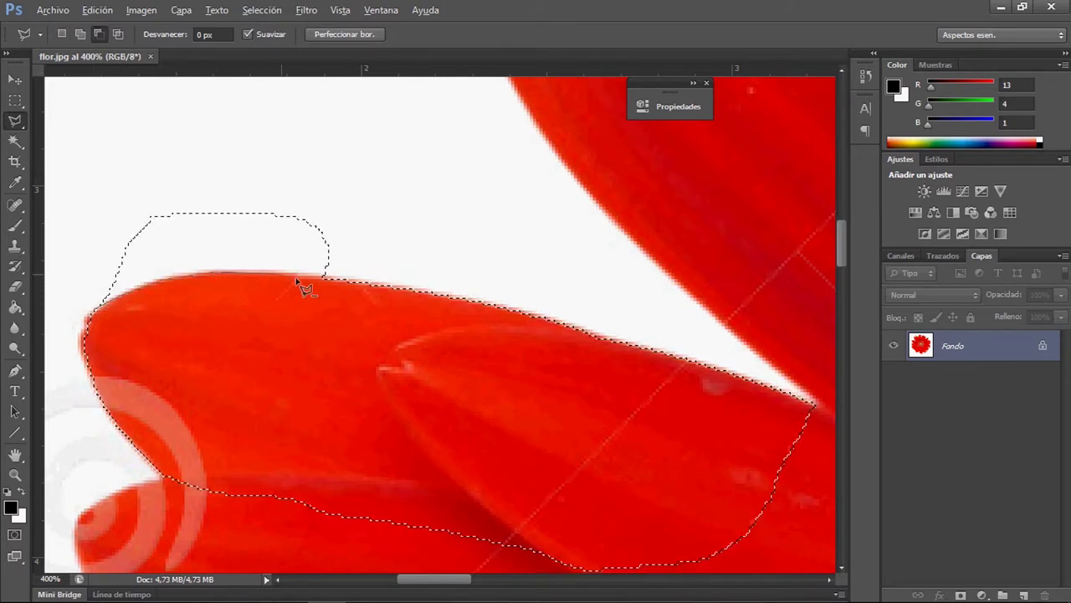
click(336, 278)
click(360, 199)
click(286, 161)
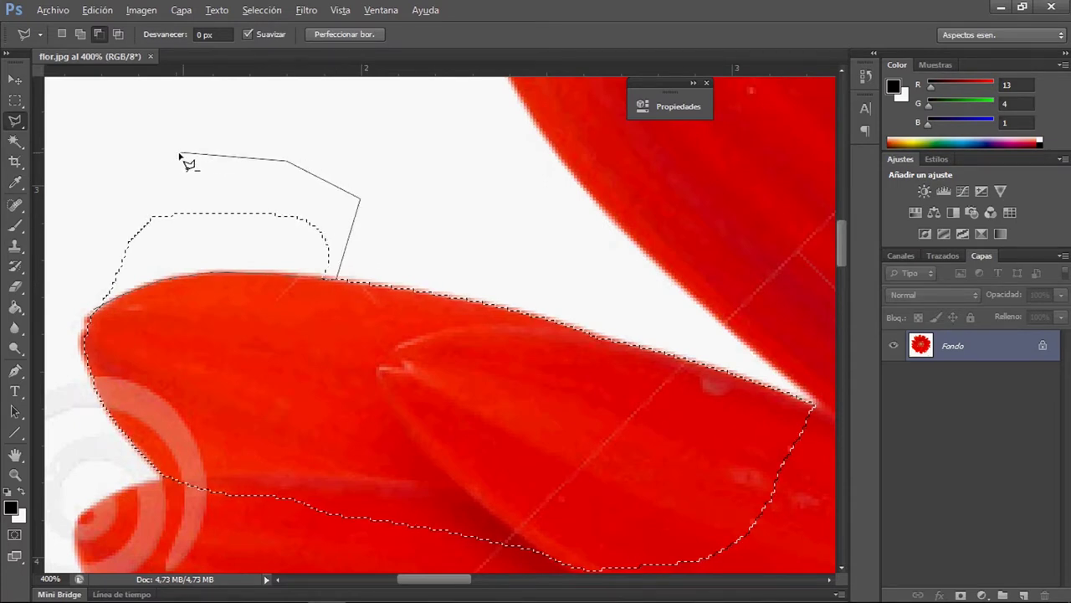
click(173, 153)
click(100, 185)
click(82, 241)
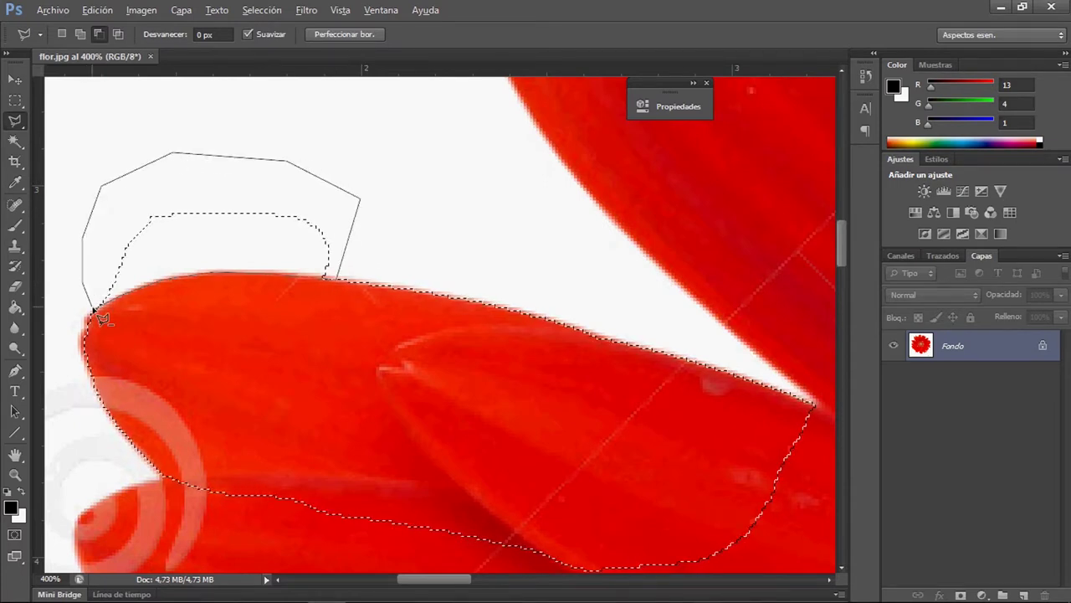
double_click(94, 313)
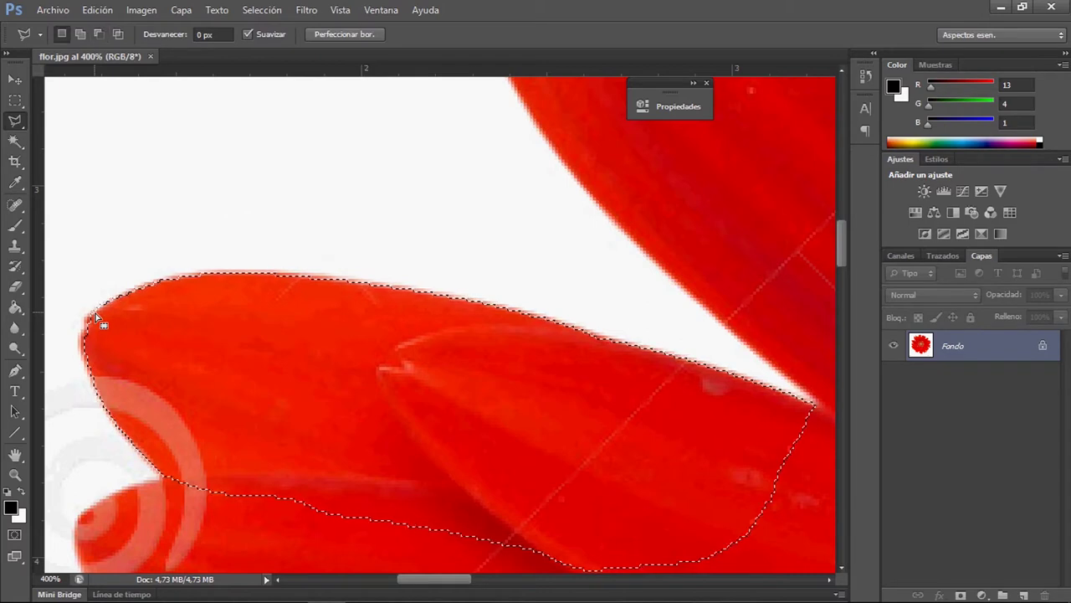
Clear the petal selection and fit the whole flower image on screen
click(21, 123)
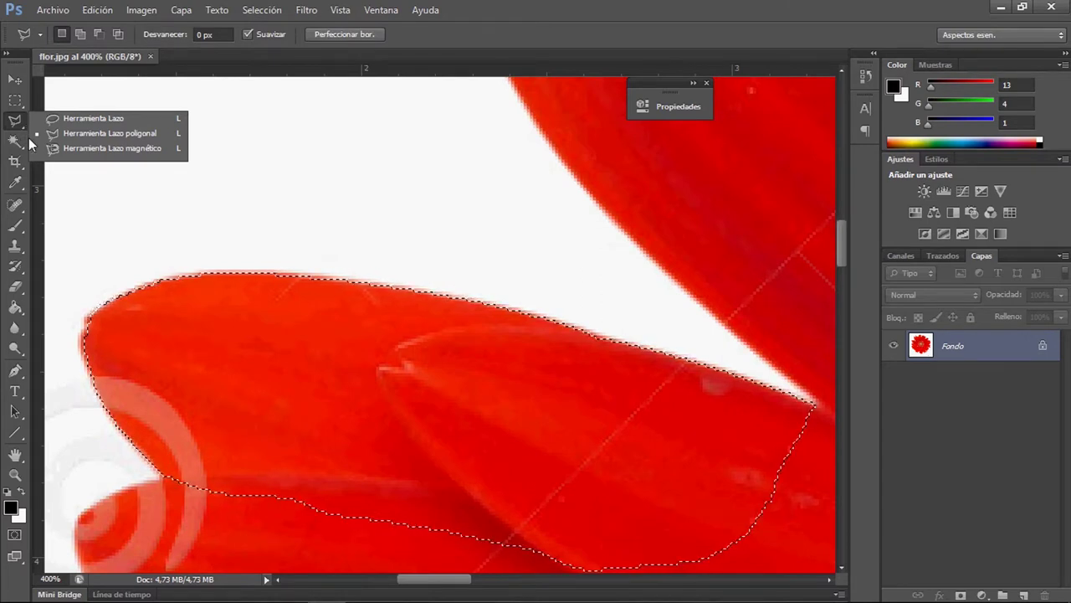
click(16, 81)
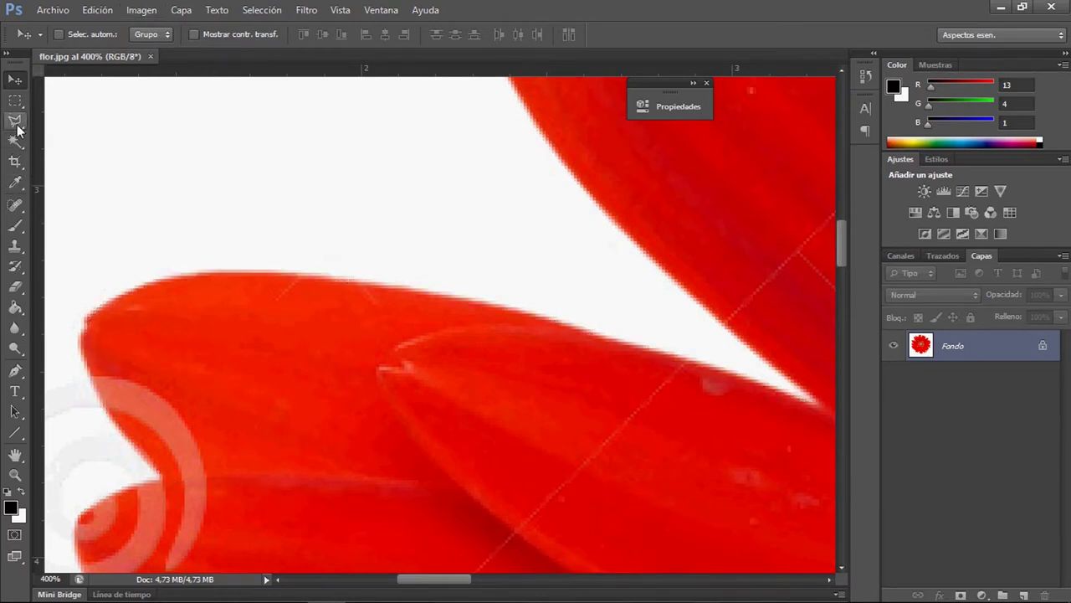
click(15, 473)
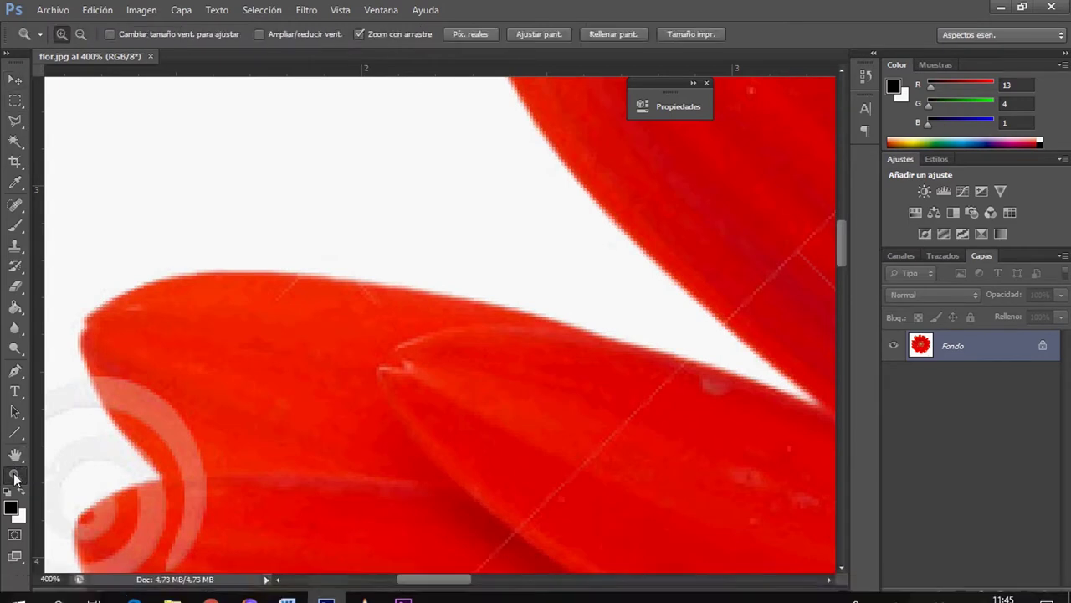
right_click(338, 348)
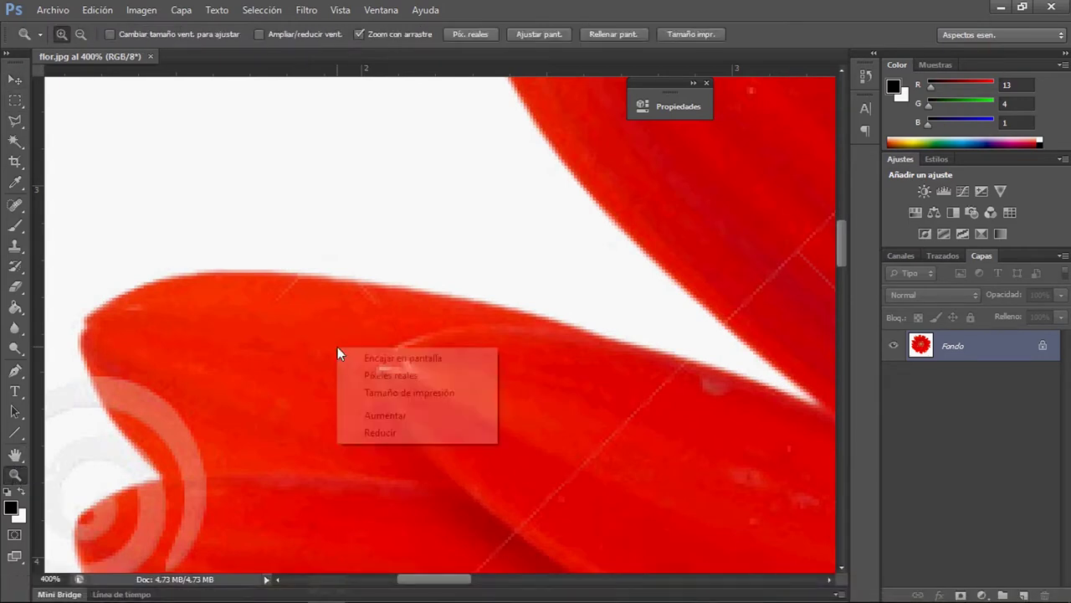
click(428, 362)
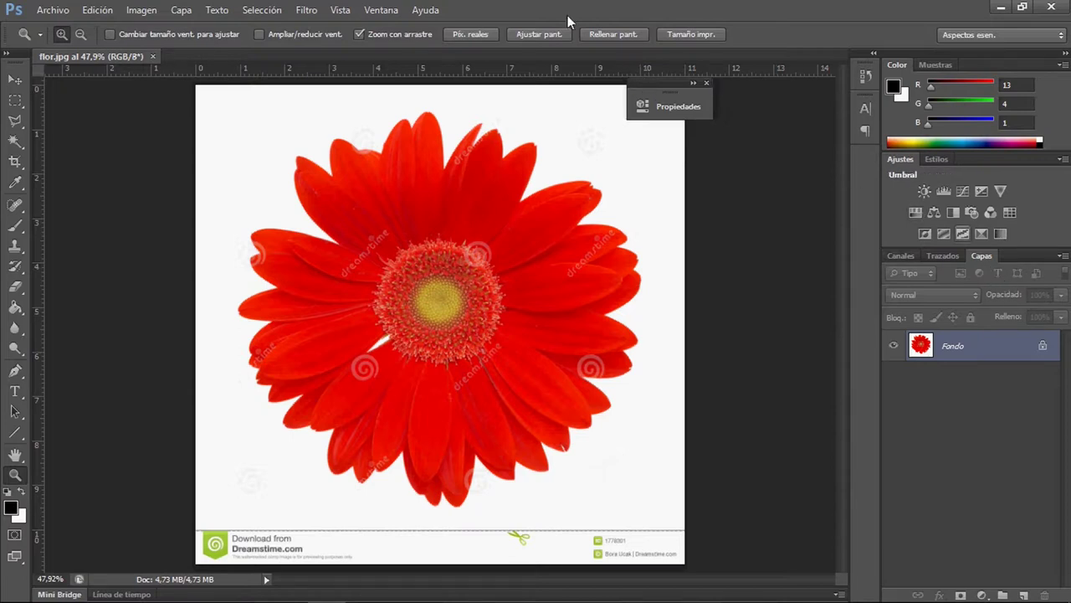
click(380, 10)
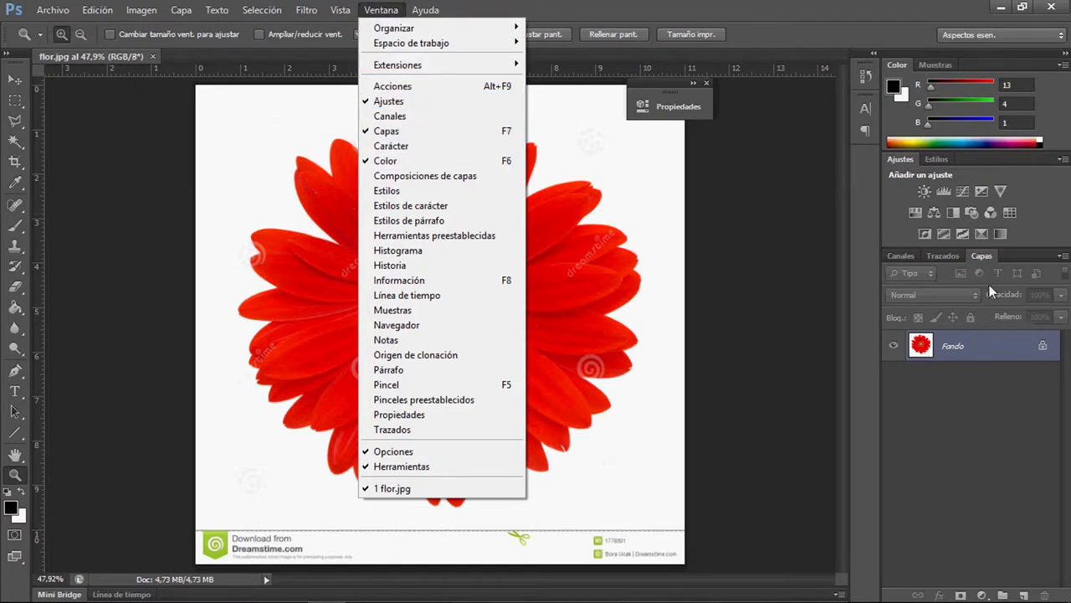
key(alt+e)
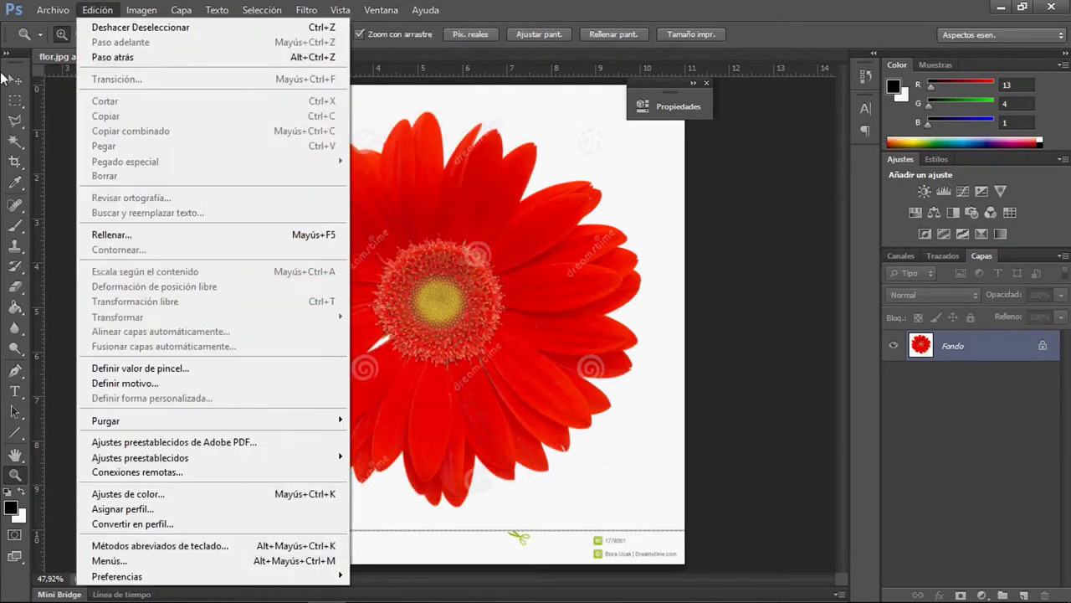
Switch to the Move tool and add a new empty layer above the background layer Fondo
key(Escape)
key(v)
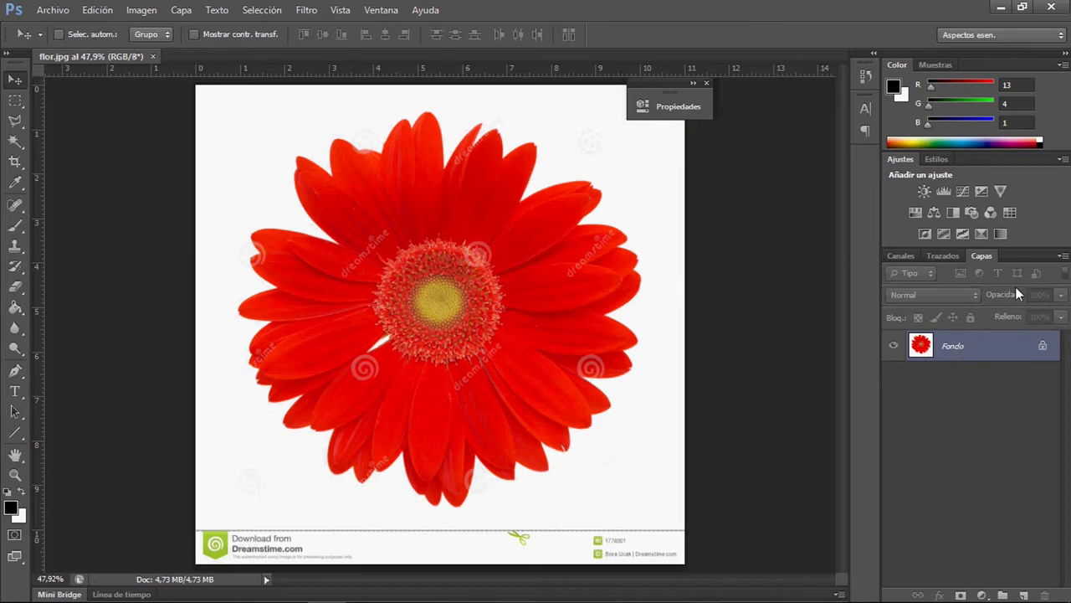
click(1025, 595)
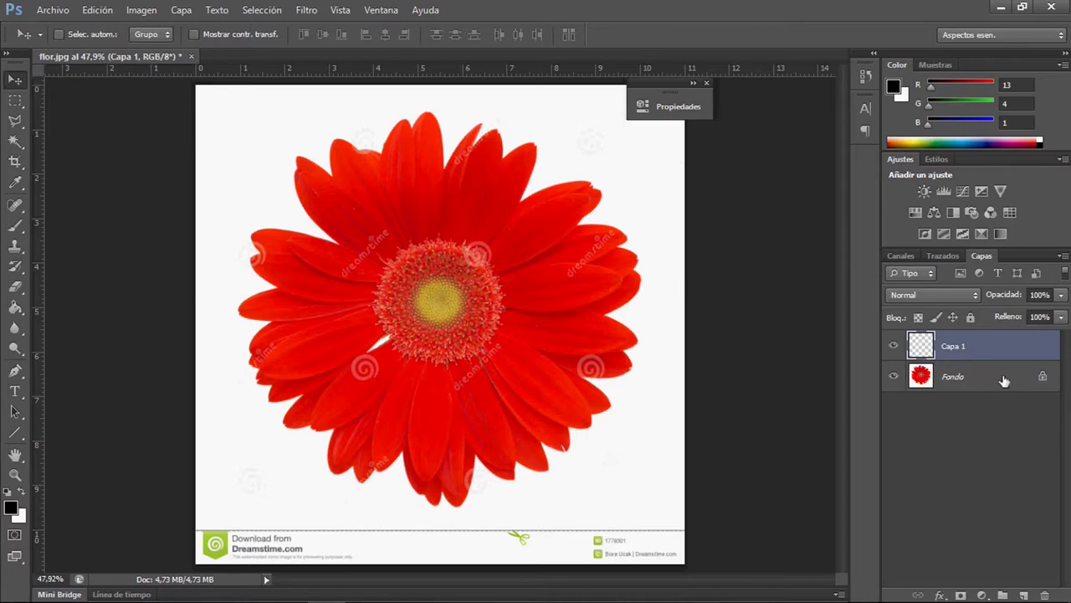
Create a new layer named "flor" above Capa 1
click(1062, 256)
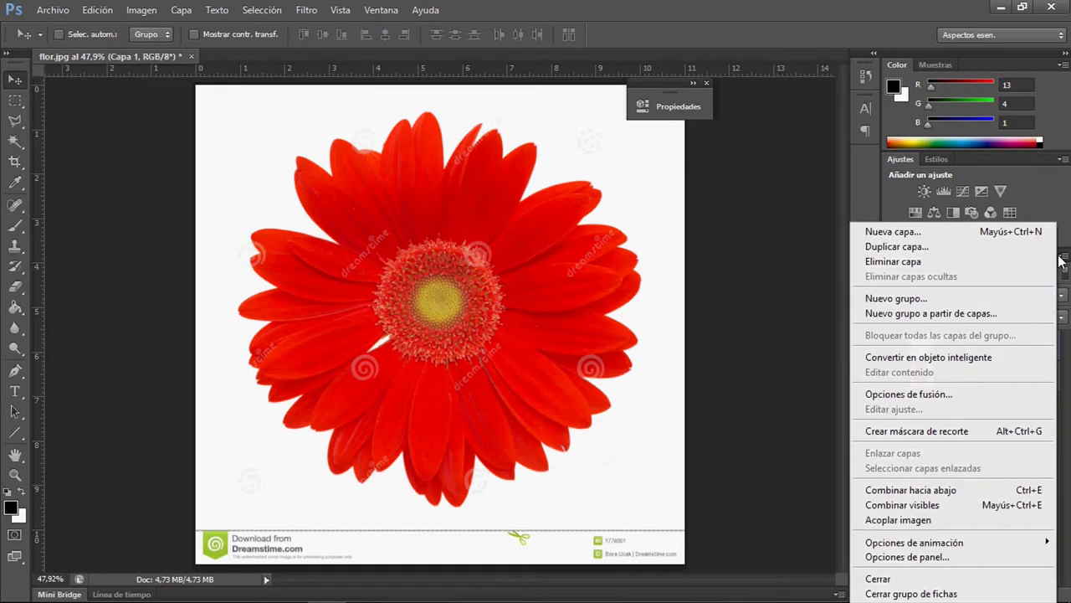
click(953, 237)
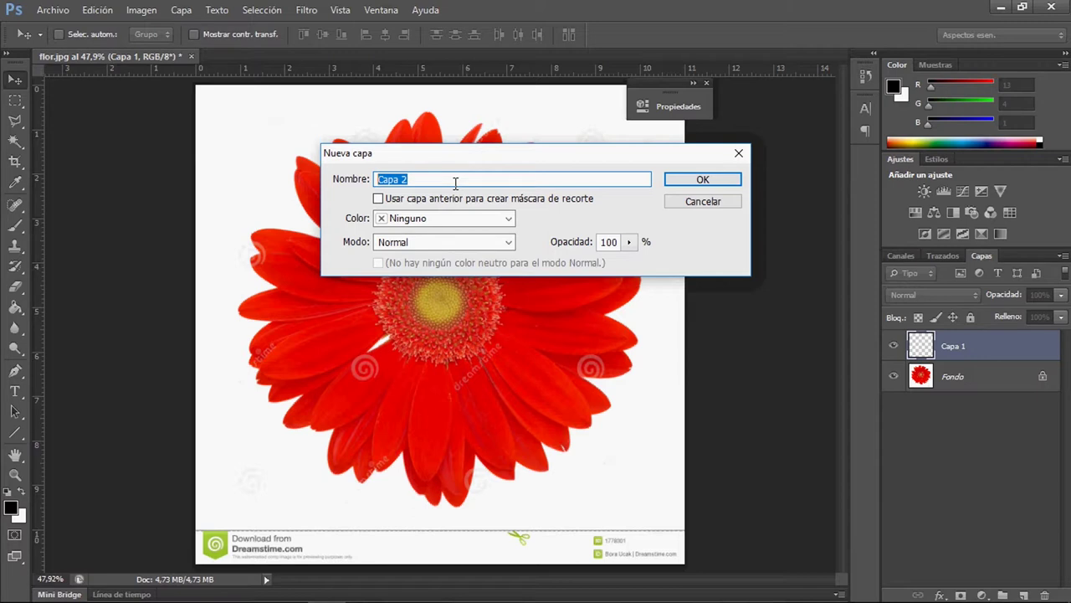
text(flor)
key(Return)
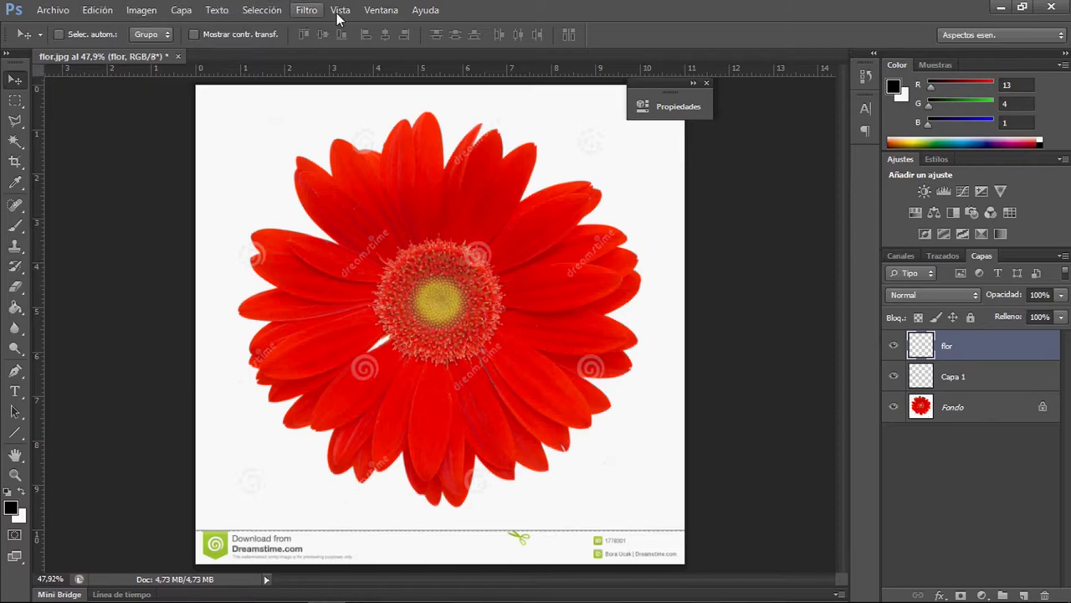
Create another layer named "flor2" above the flor layer
click(181, 11)
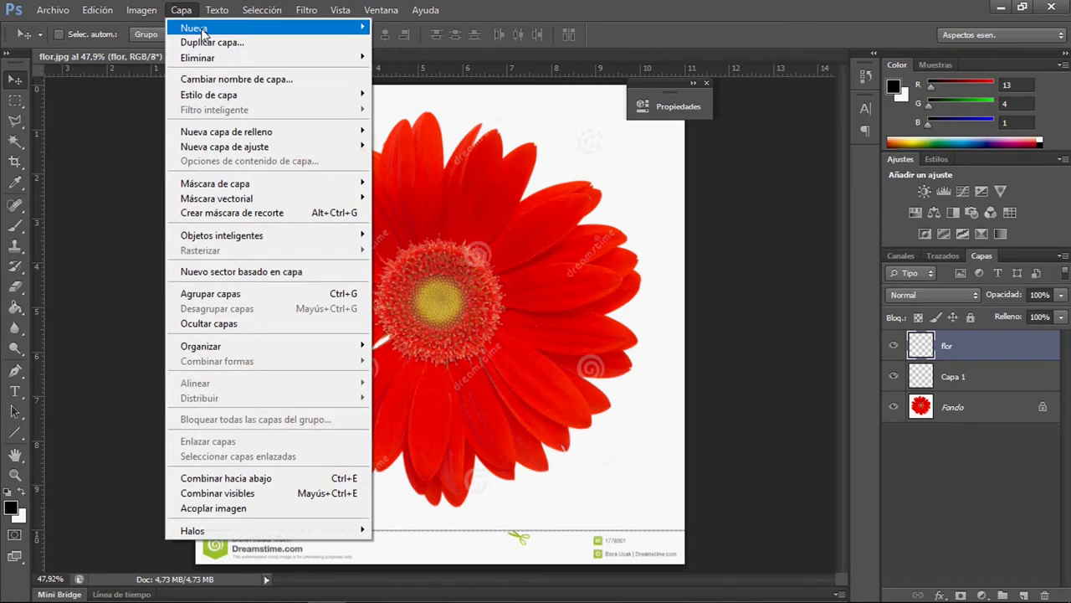
mouse_move(201, 33)
click(392, 27)
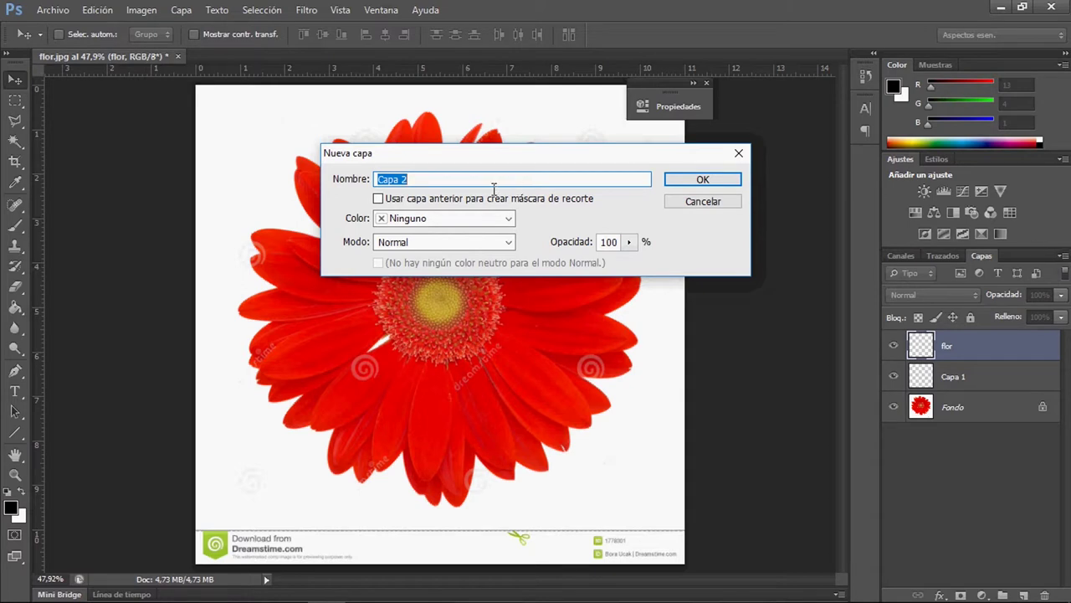
text(flor2)
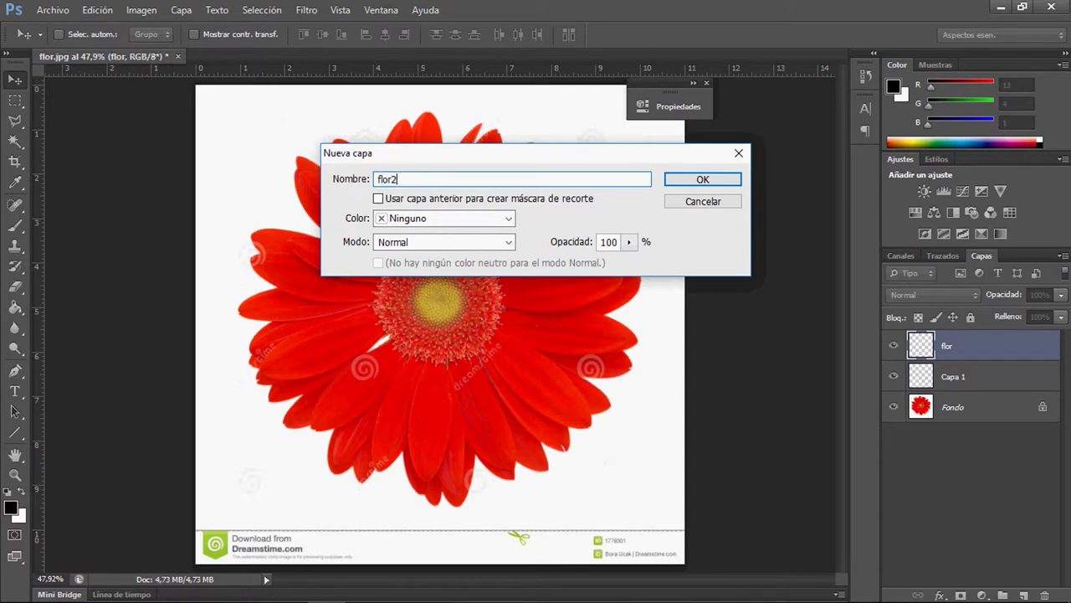
click(716, 180)
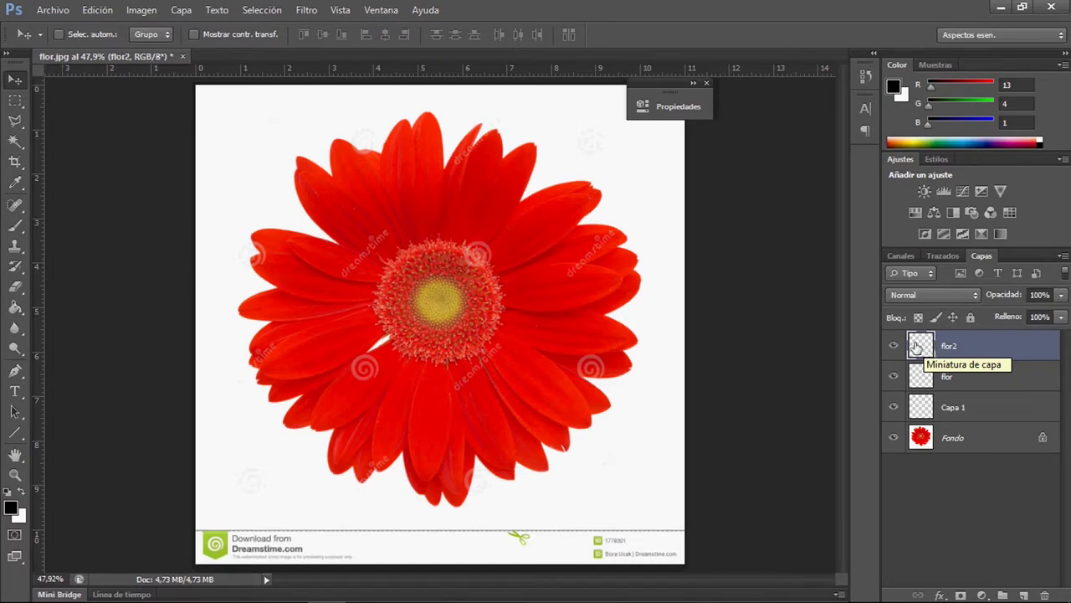
click(968, 411)
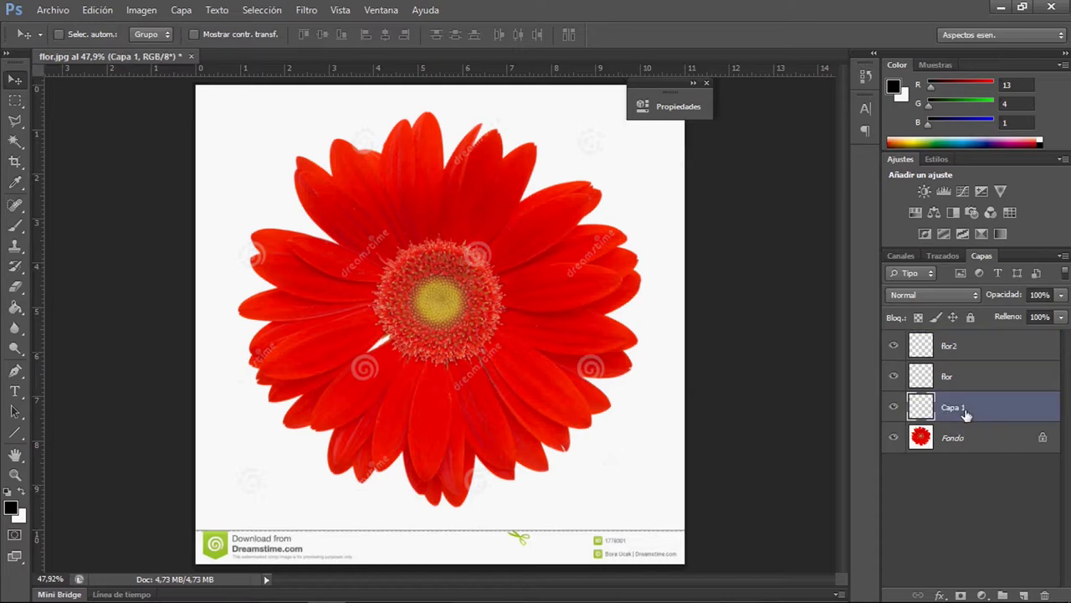
right_click(1015, 413)
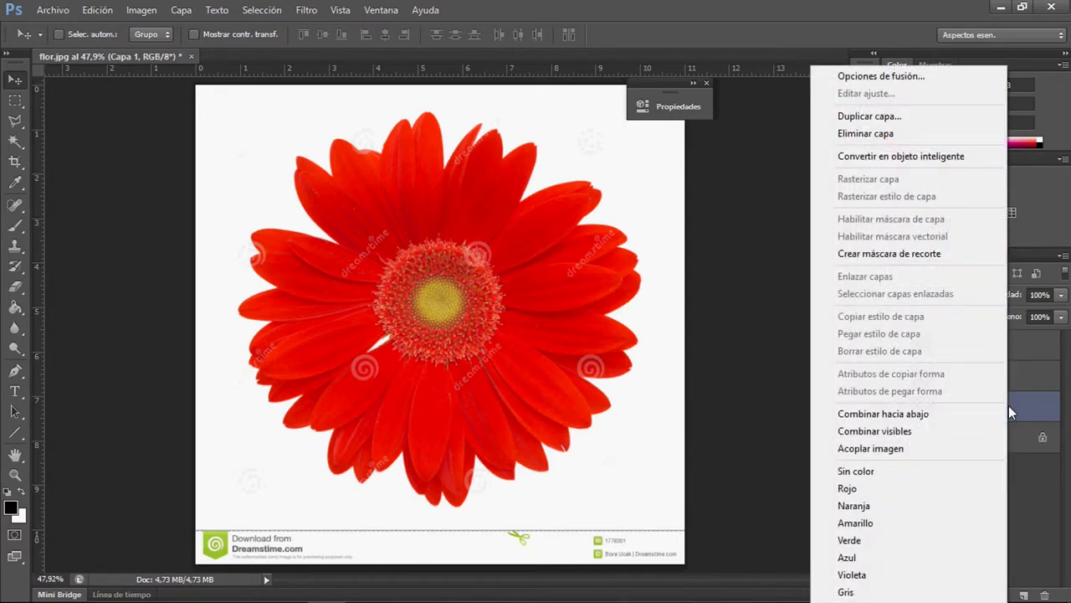
click(893, 134)
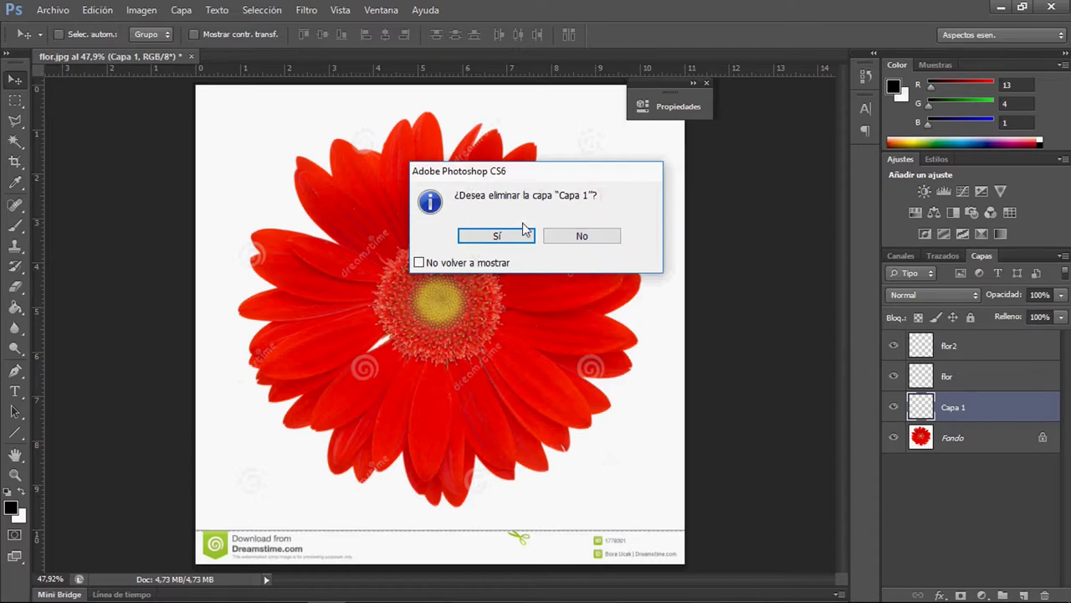
click(613, 239)
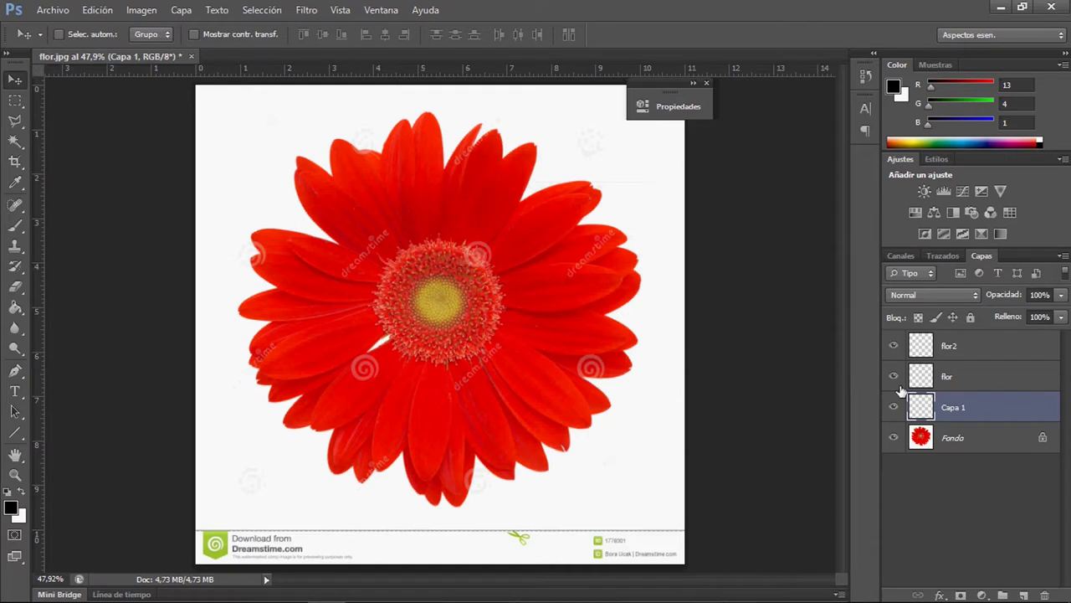
Delete the empty layer Capa 1 and restore it, doing so twice in a row
right_click(969, 407)
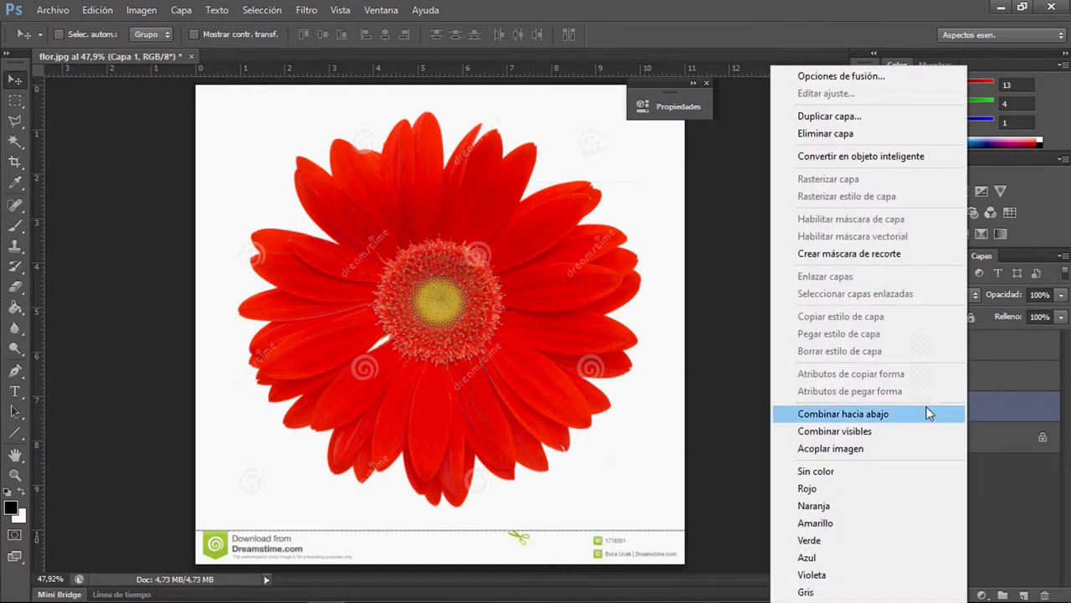
click(871, 133)
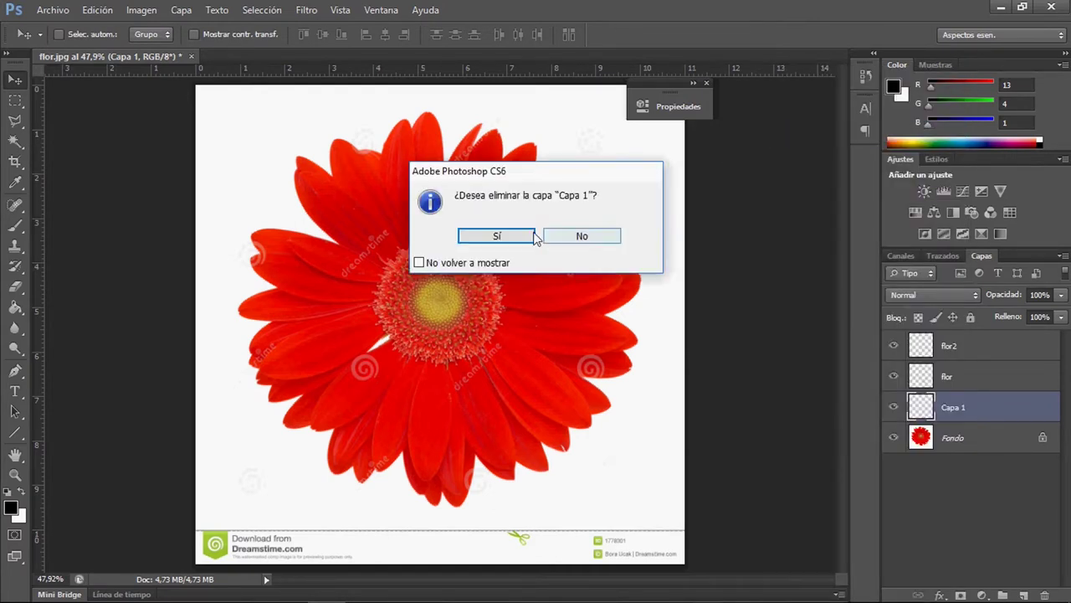
click(501, 234)
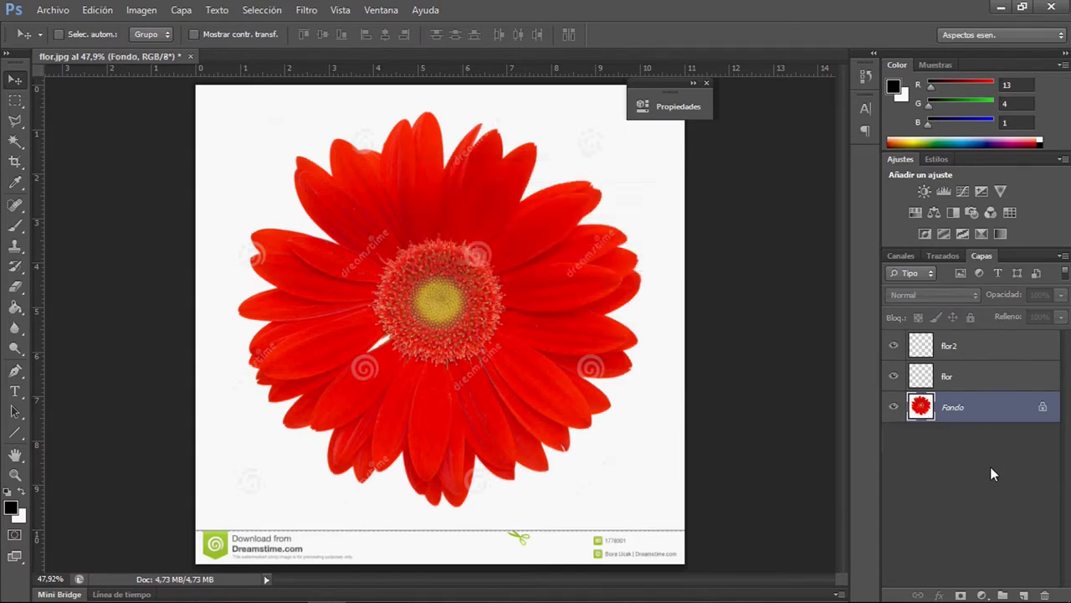
key(ctrl+z)
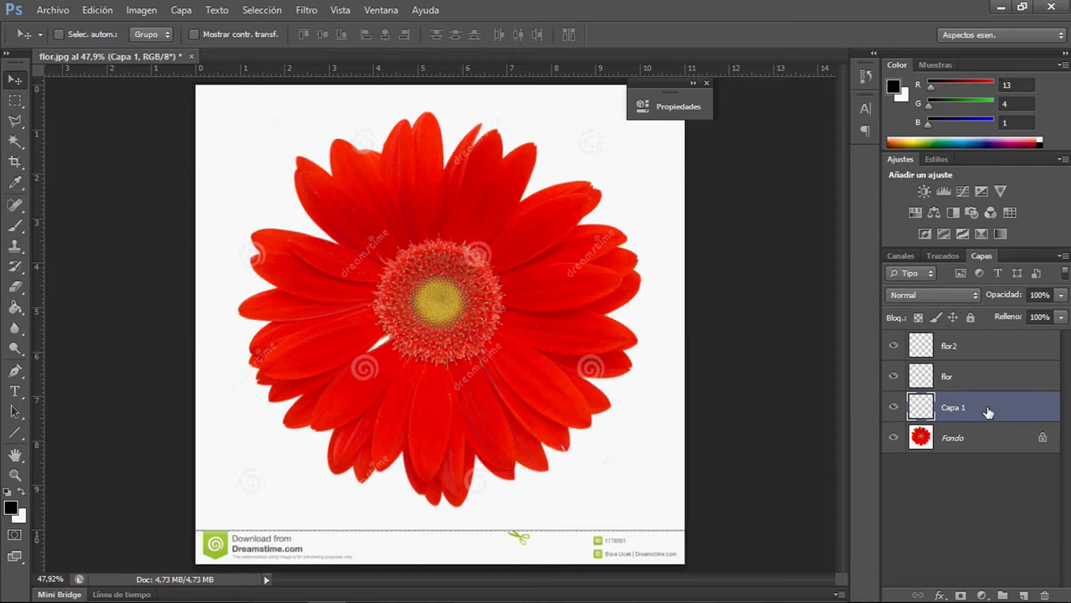
drag(988, 412, 1054, 598)
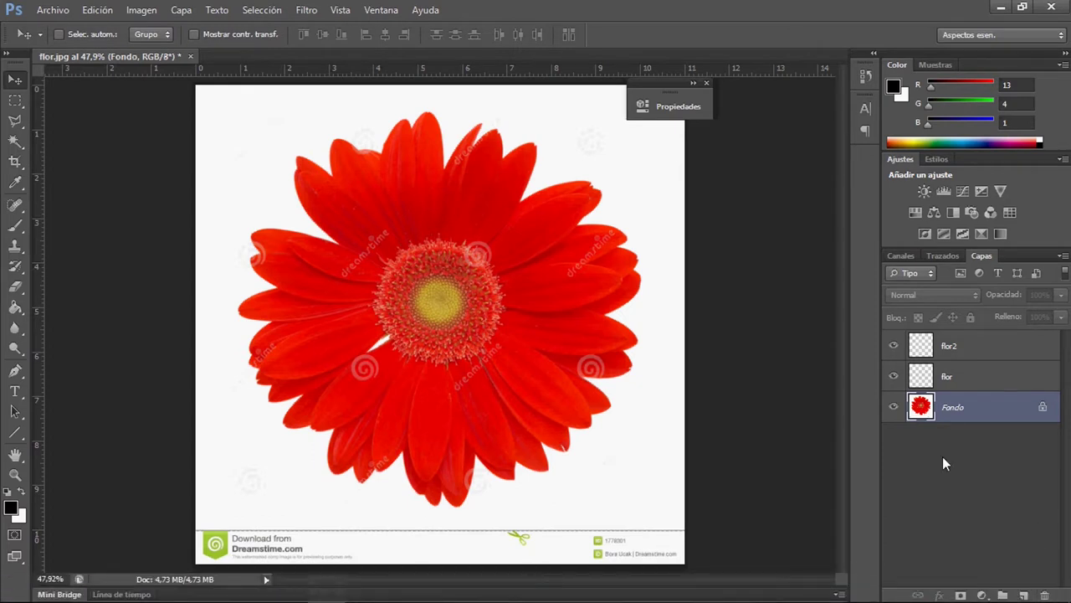
key(ctrl+alt+shift+n)
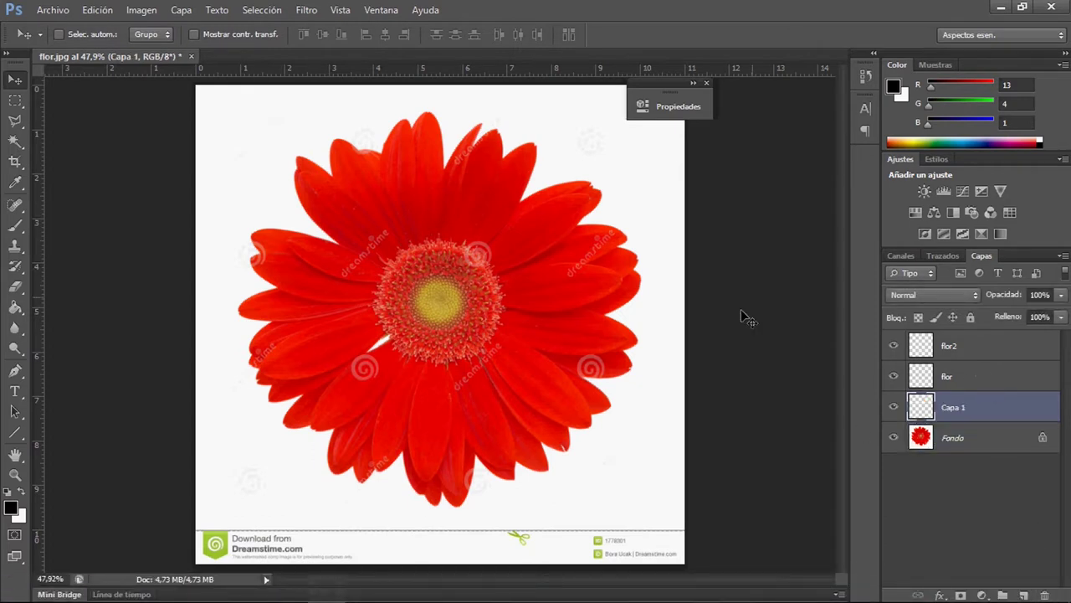
click(1061, 257)
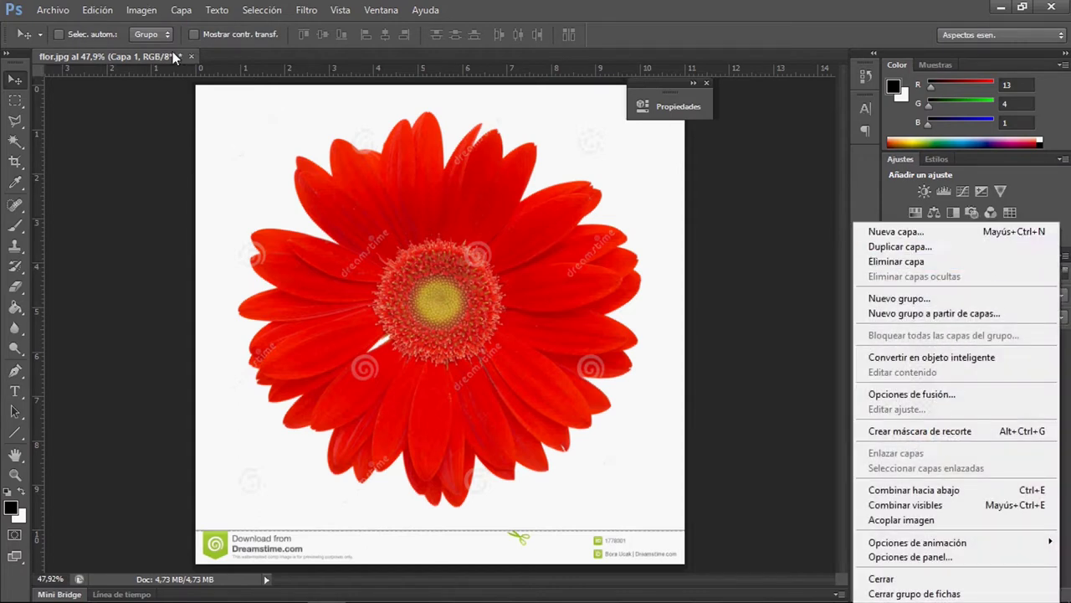
click(182, 10)
click(181, 10)
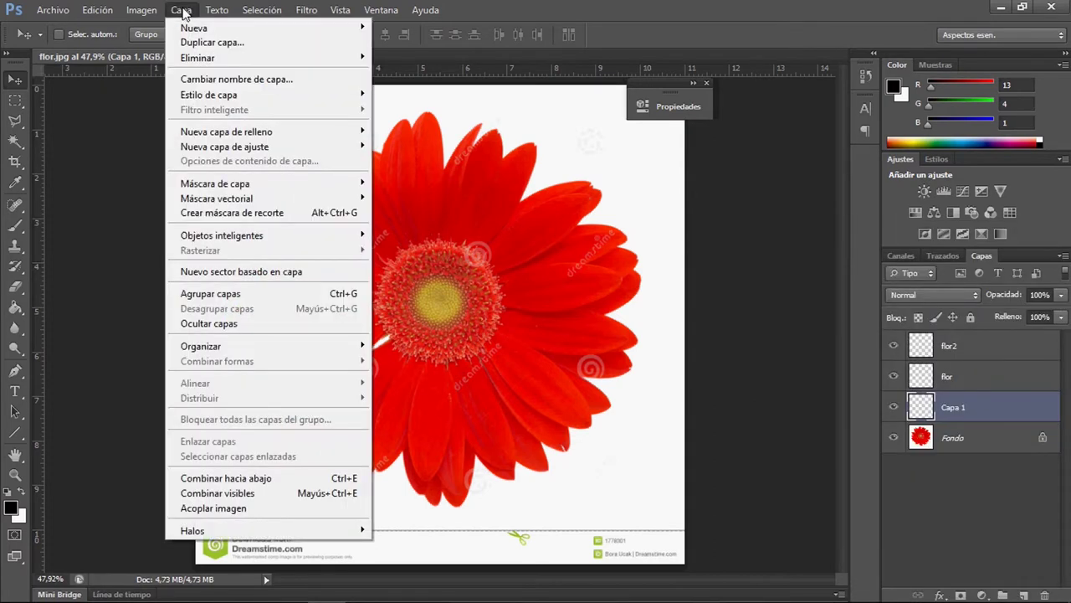
mouse_move(199, 30)
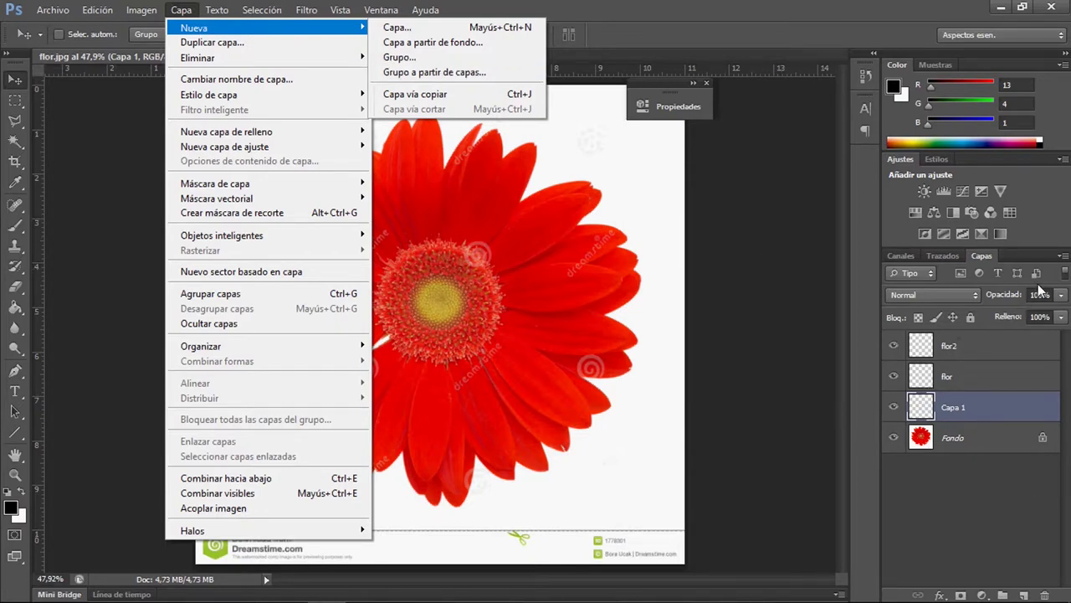
mouse_move(1032, 578)
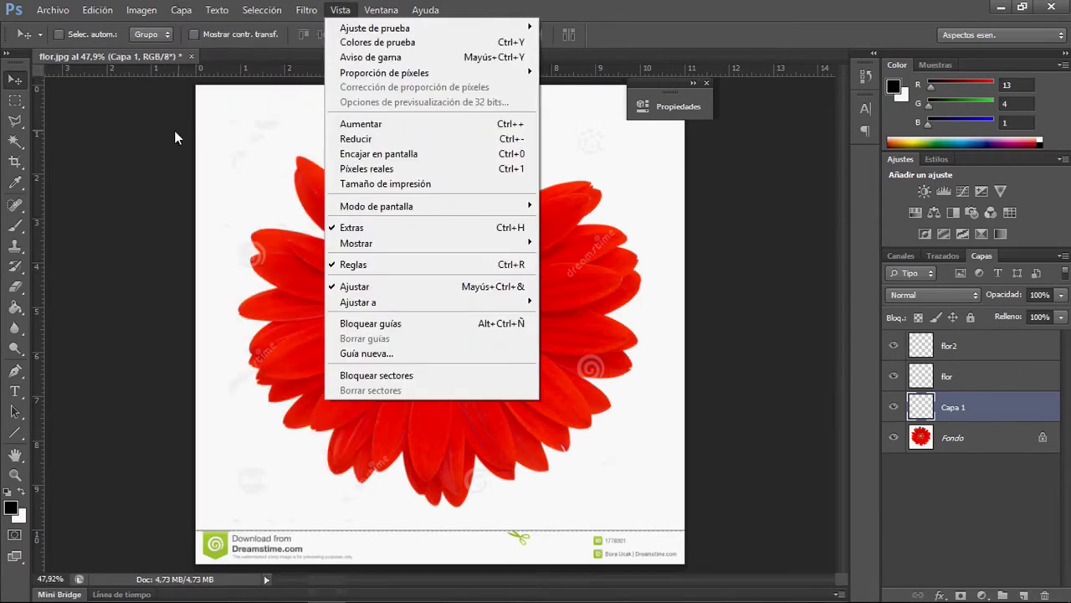
click(174, 134)
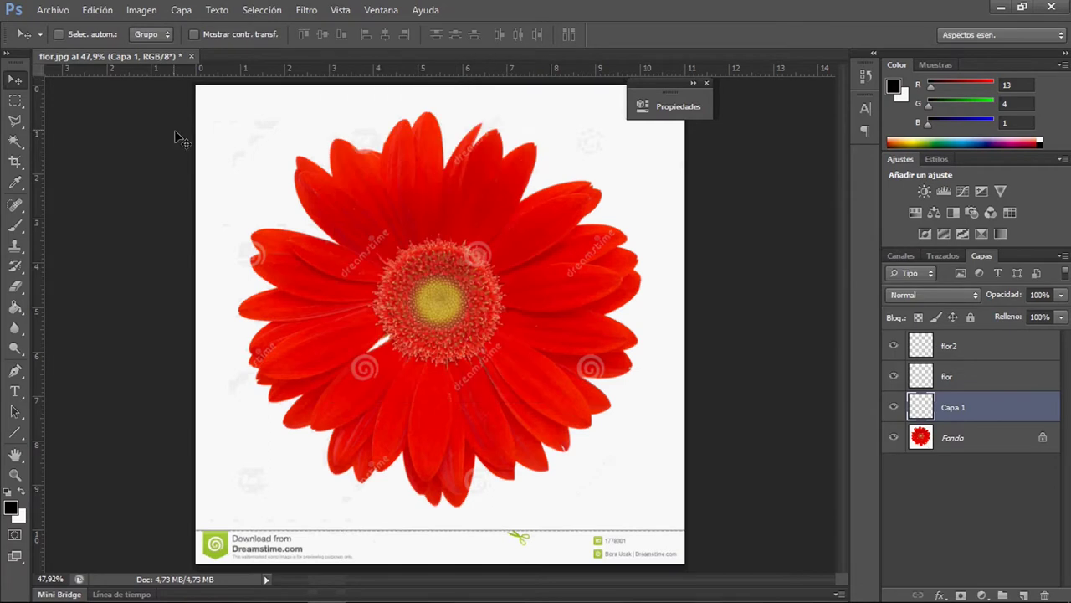
Rename the layer Capa 1 as "flor3"
double_click(954, 408)
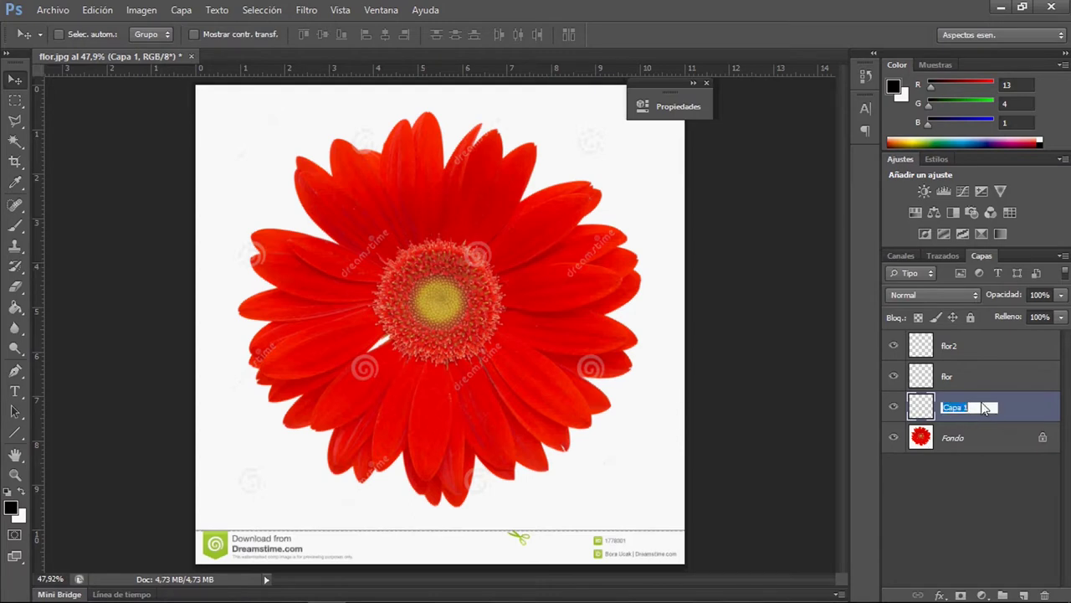
text(flor3)
click(1000, 377)
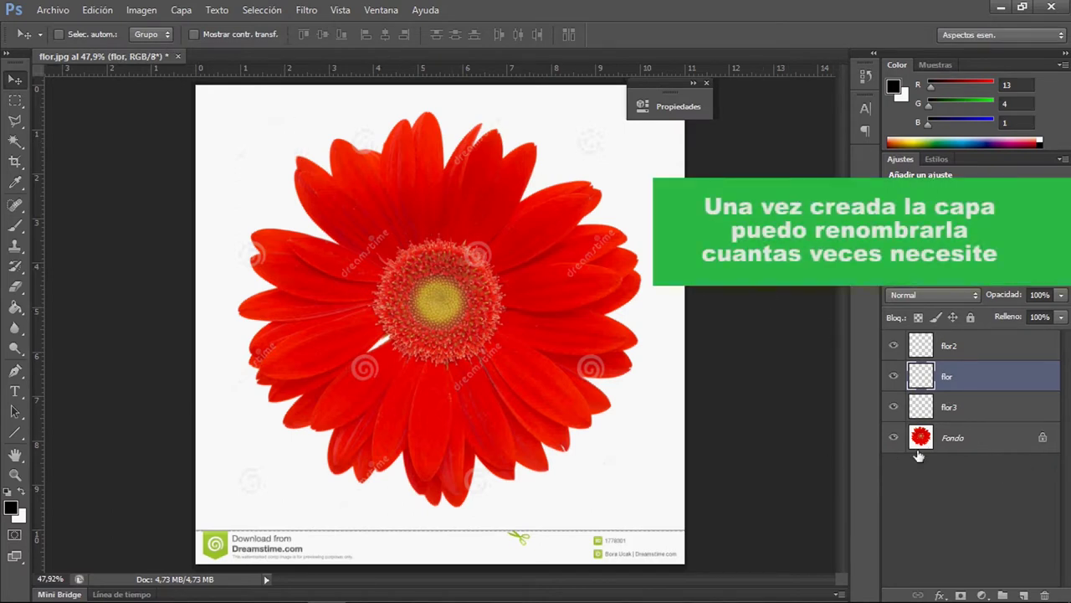
On the Fondo layer, select the notched petal on the flower's upper left with the Polygonal Lasso, following its outline up to the flower's centre
click(974, 448)
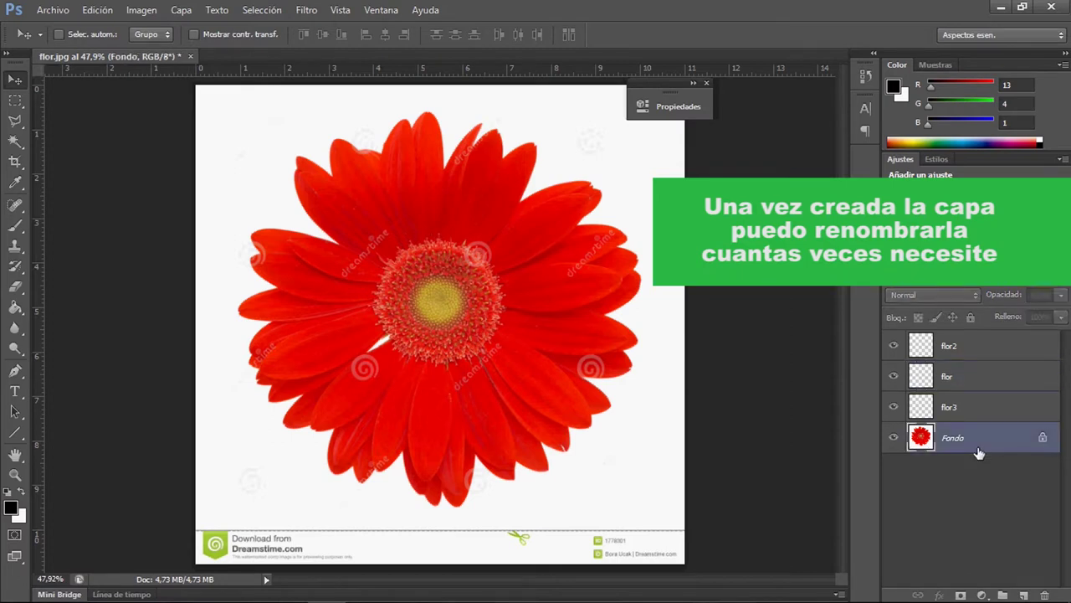
click(24, 127)
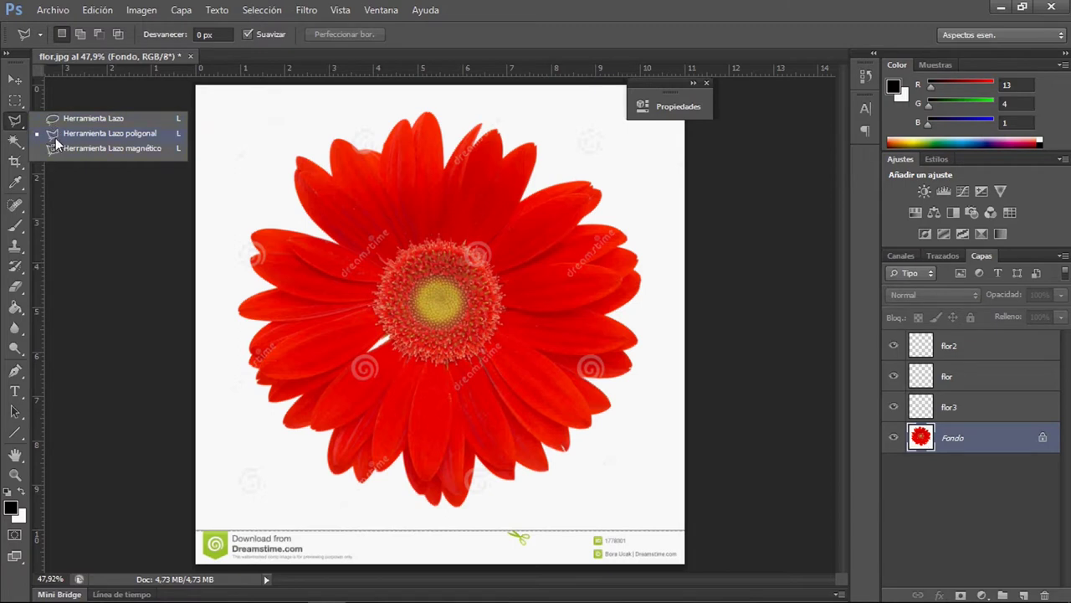
click(55, 135)
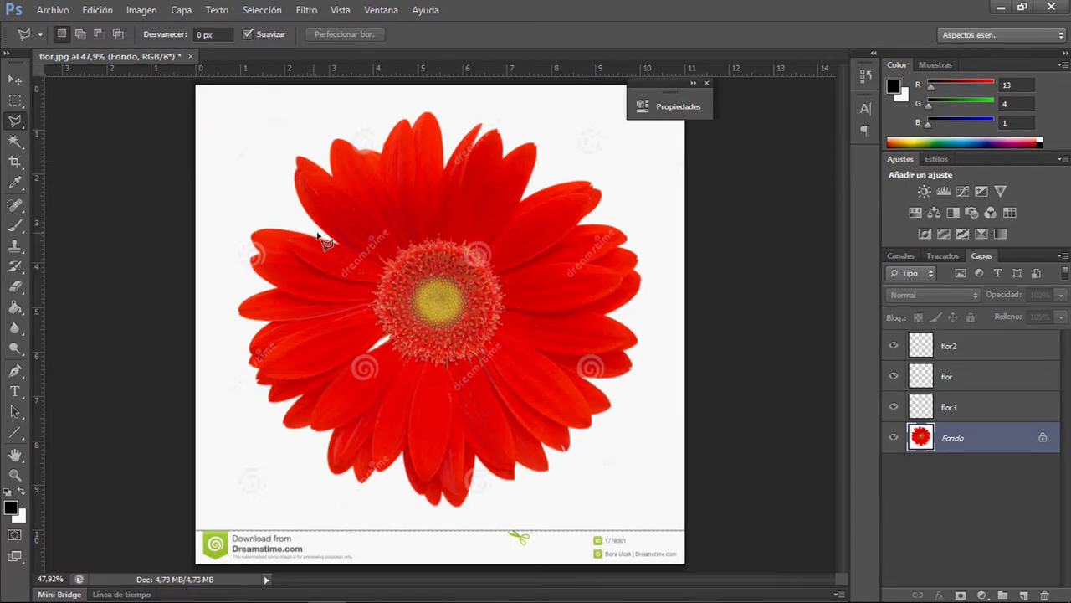
click(16, 476)
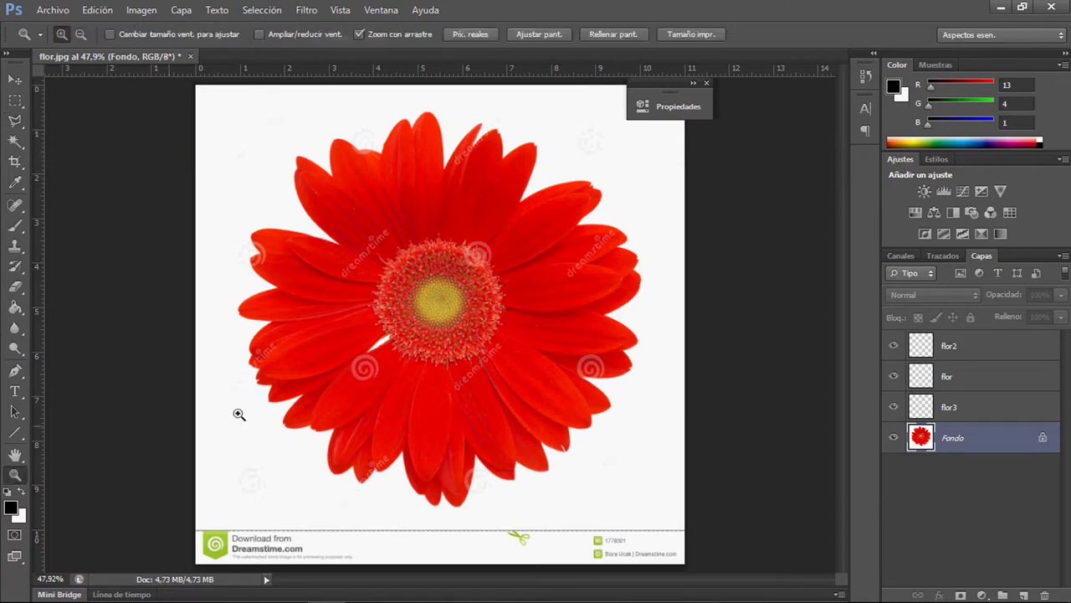
click(331, 261)
click(335, 276)
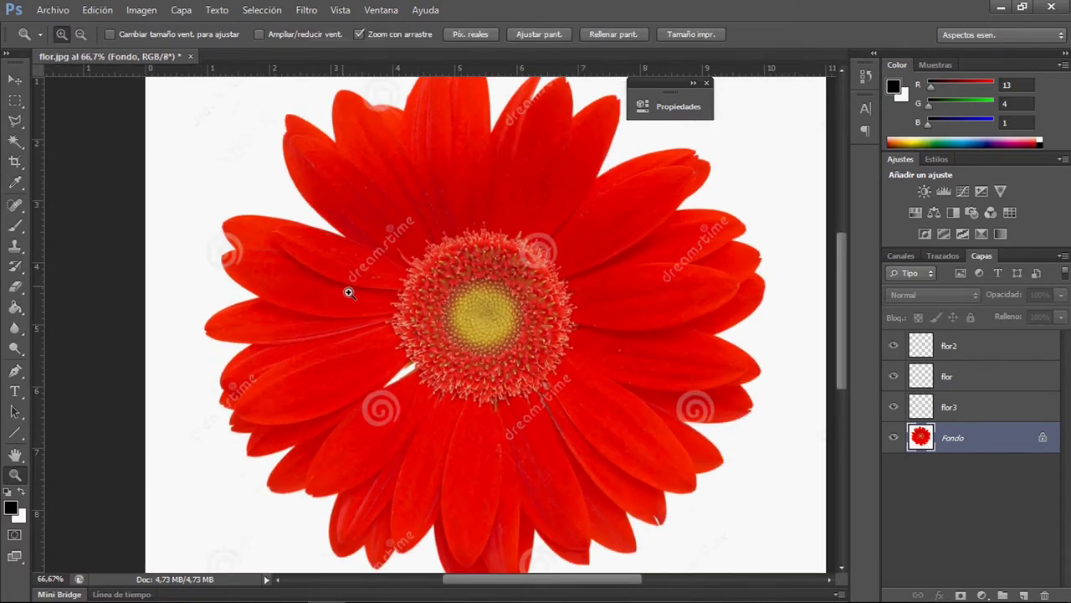
click(343, 286)
click(16, 122)
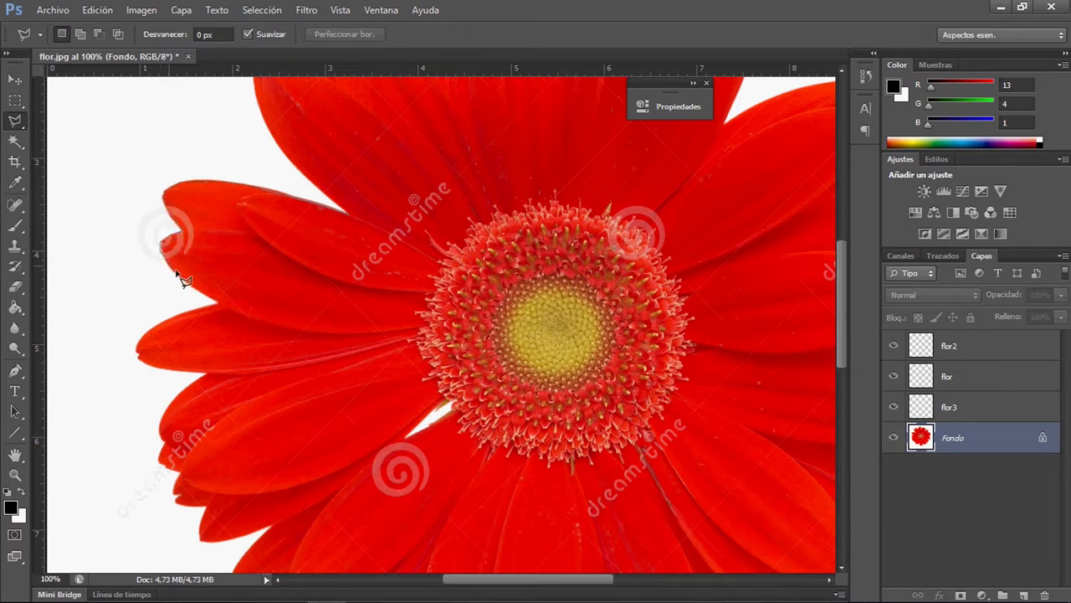
click(209, 299)
click(444, 264)
click(350, 216)
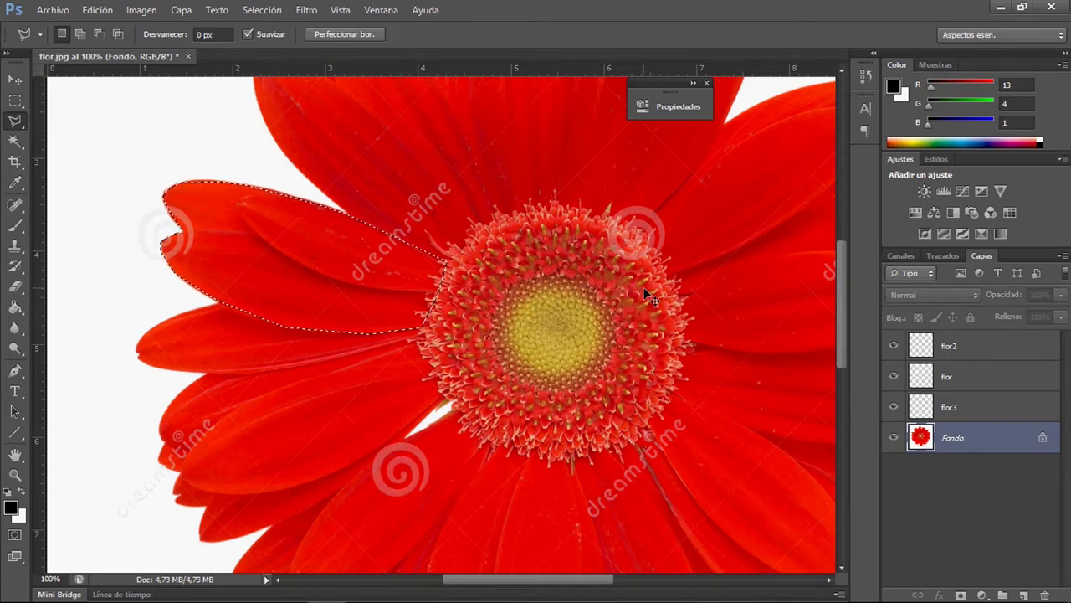
Copy the selected petal from Fondo and paste it into the flor3 layer
click(990, 412)
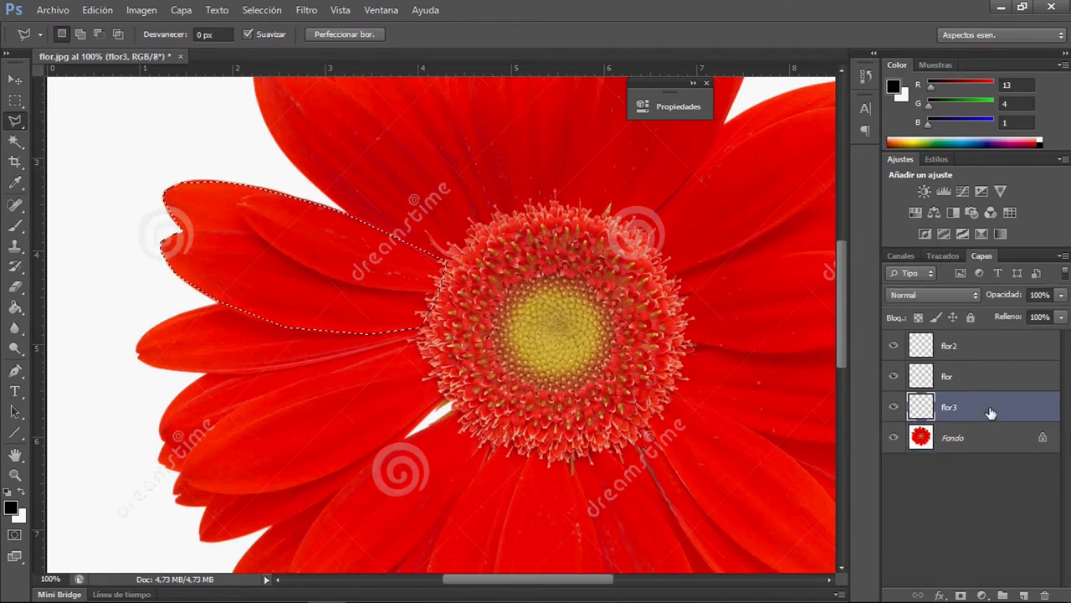
key(ctrl+v)
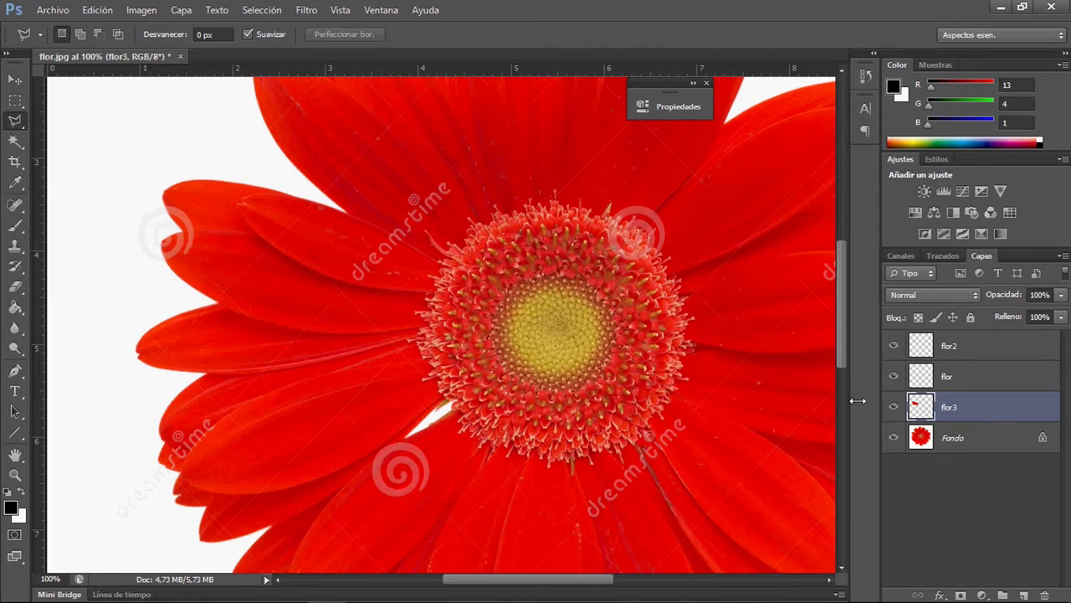
Move the pasted flor3 petal off the flower into the blank upper-left corner of the image
click(12, 81)
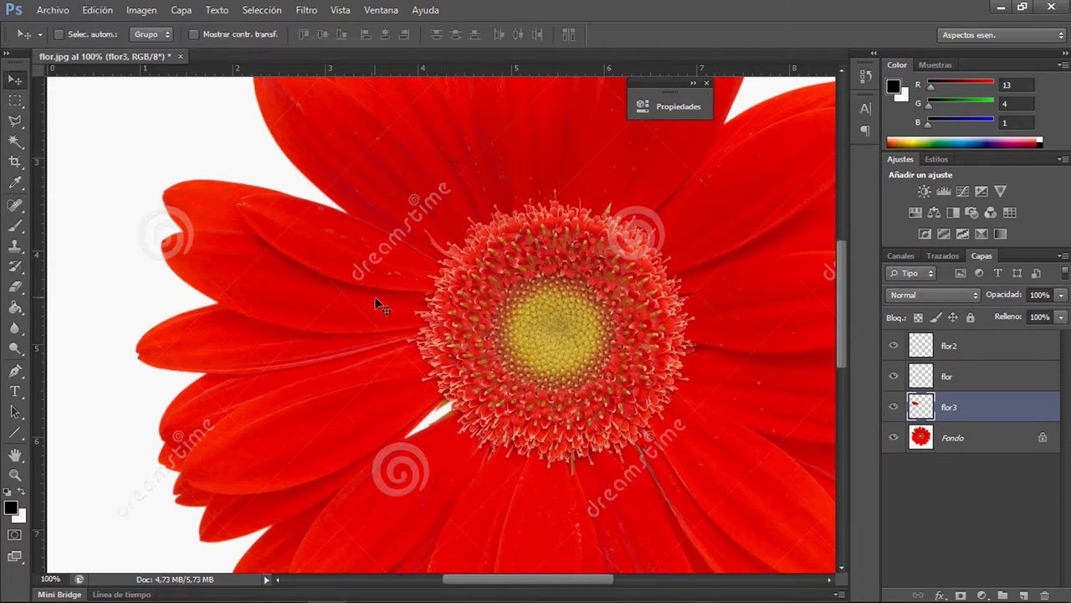
drag(371, 299, 236, 164)
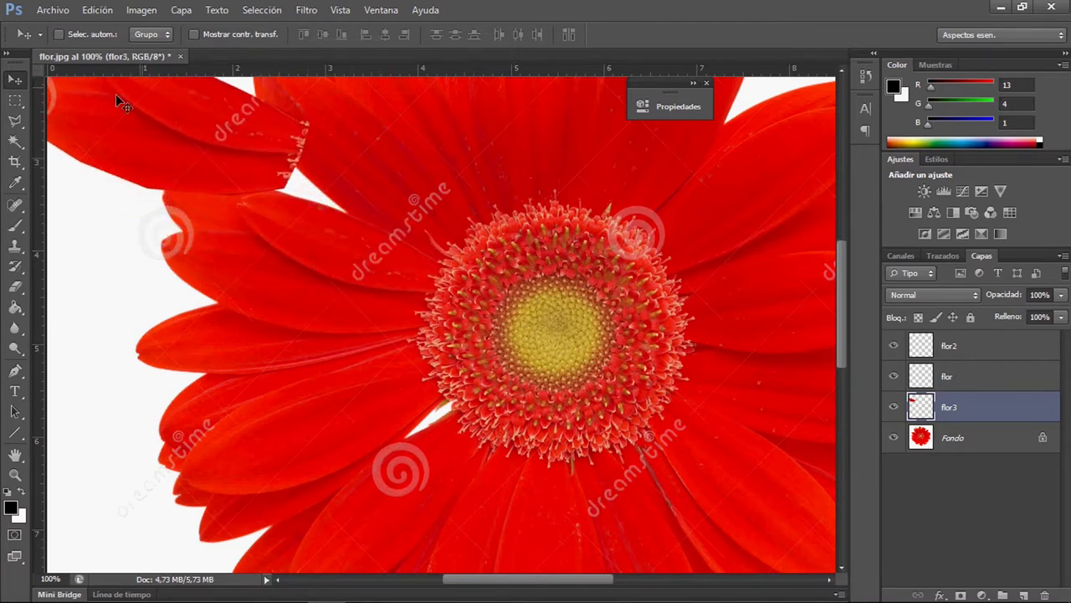
click(15, 476)
right_click(138, 365)
click(191, 446)
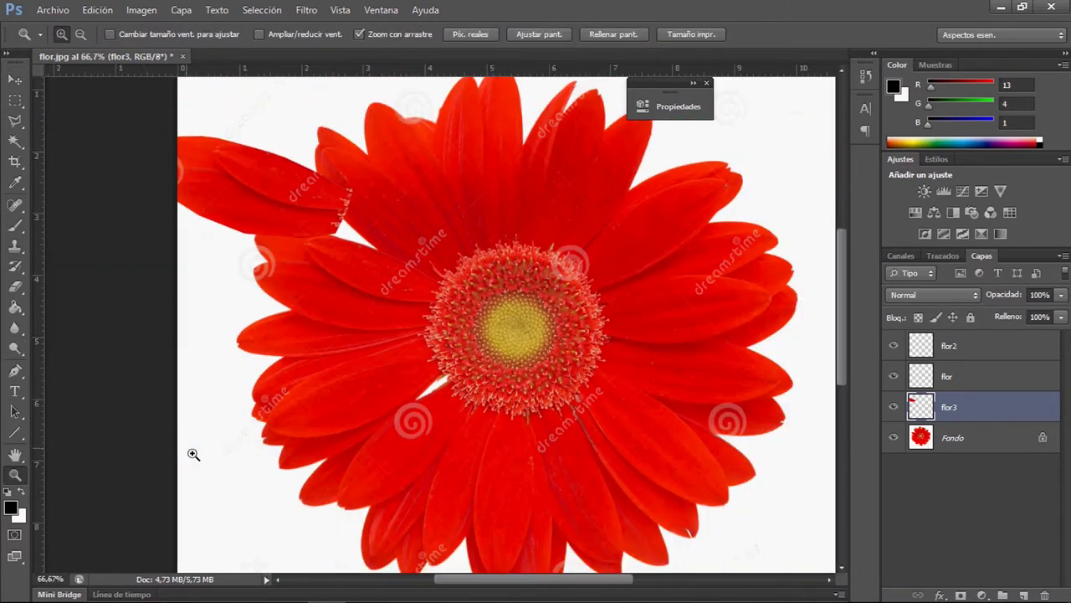
click(15, 79)
drag(259, 204, 279, 162)
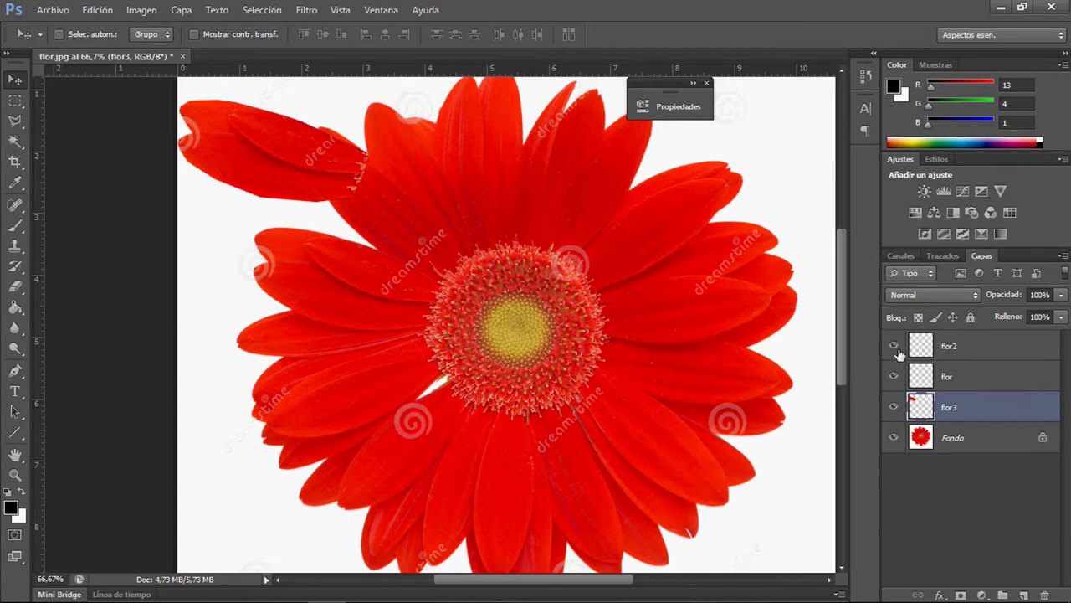
Hide the Fondo layer and move the isolated flor3 petal toward the middle of the canvas
click(895, 439)
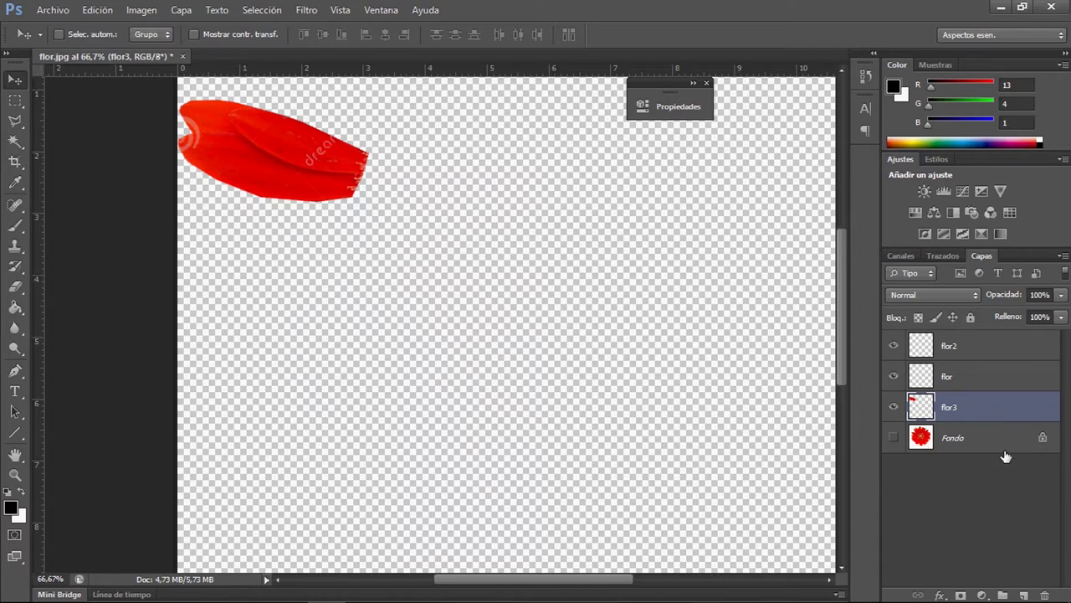
click(896, 439)
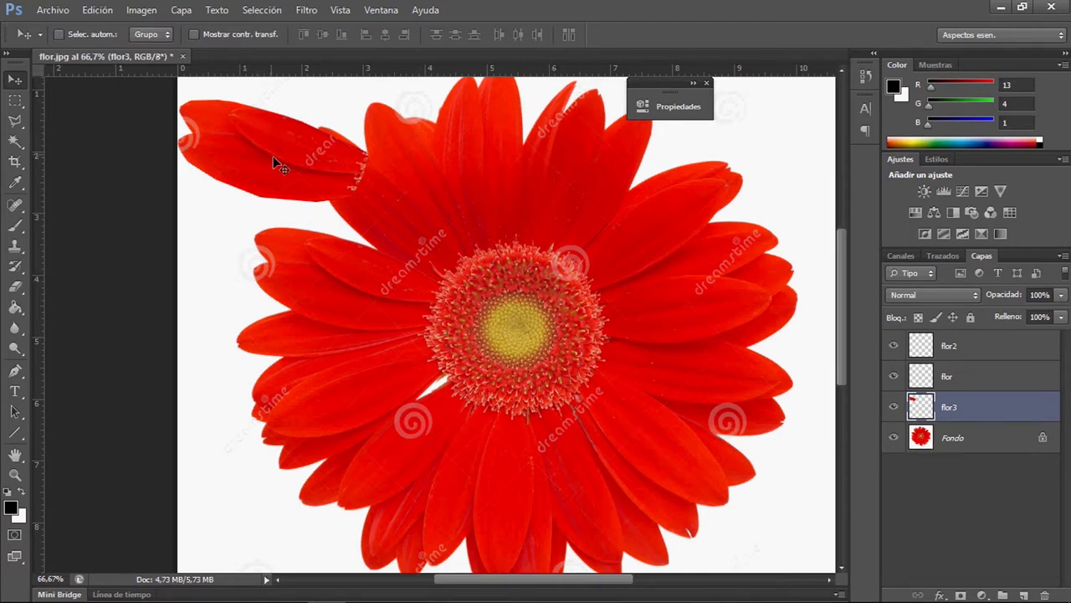
click(894, 437)
drag(338, 144, 490, 242)
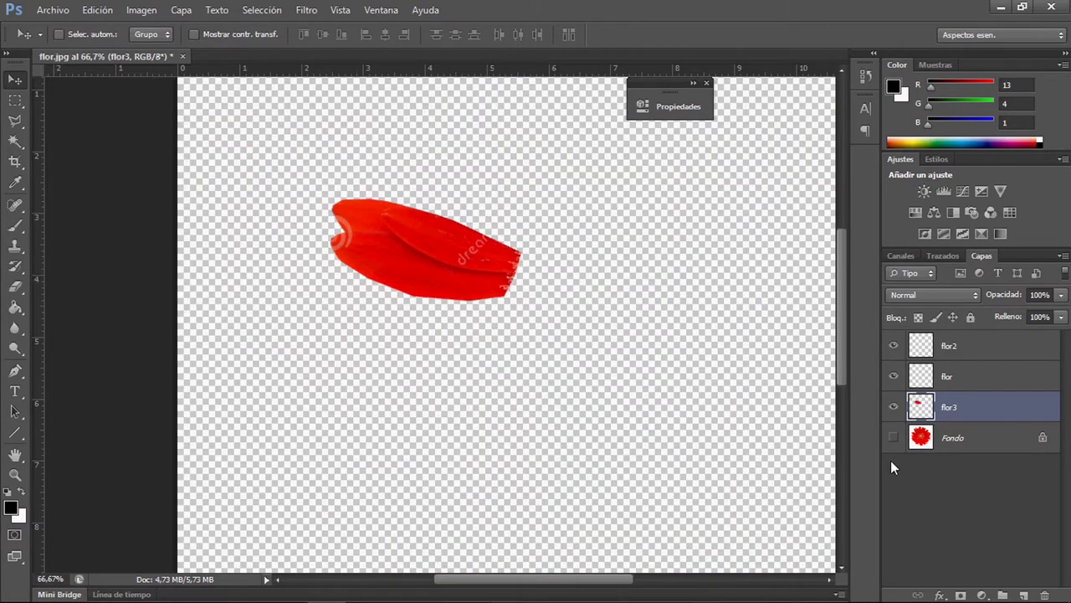
click(16, 477)
drag(307, 232, 584, 418)
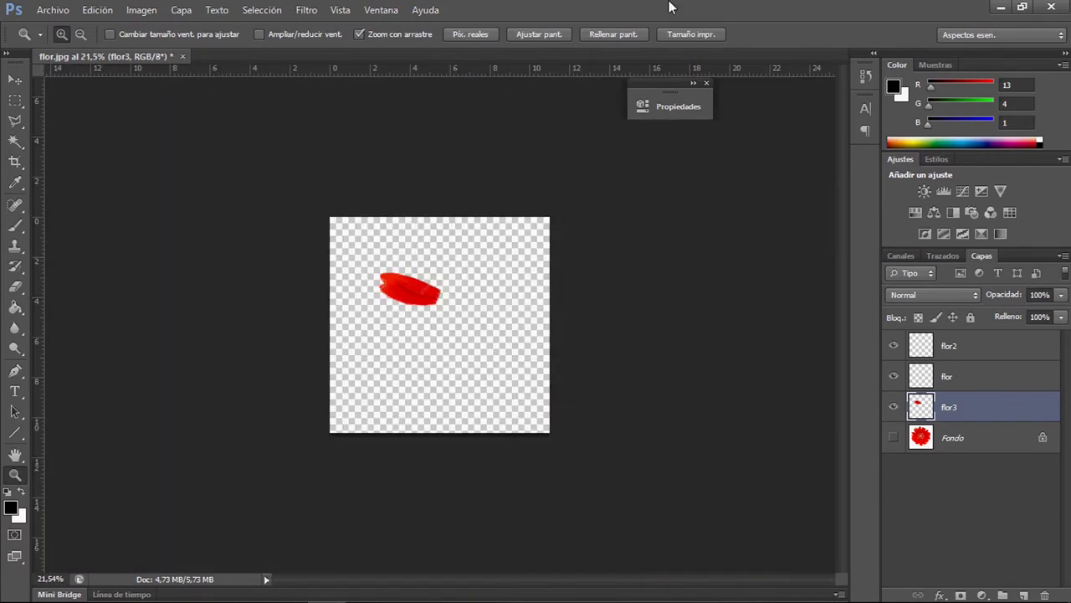
Show the Fondo layer again and make it the active layer
click(894, 438)
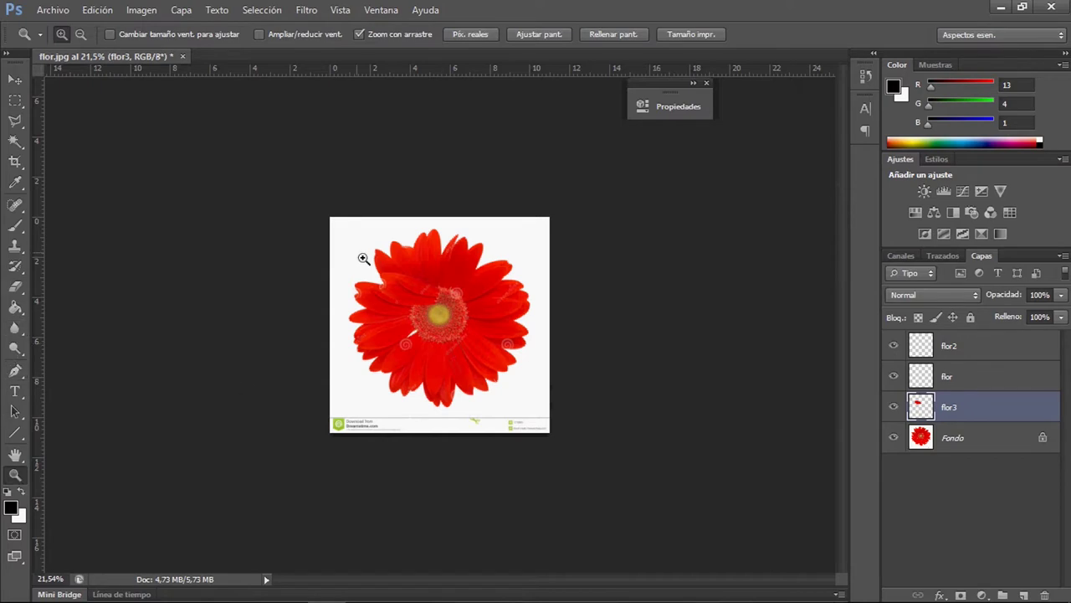
drag(337, 246, 390, 287)
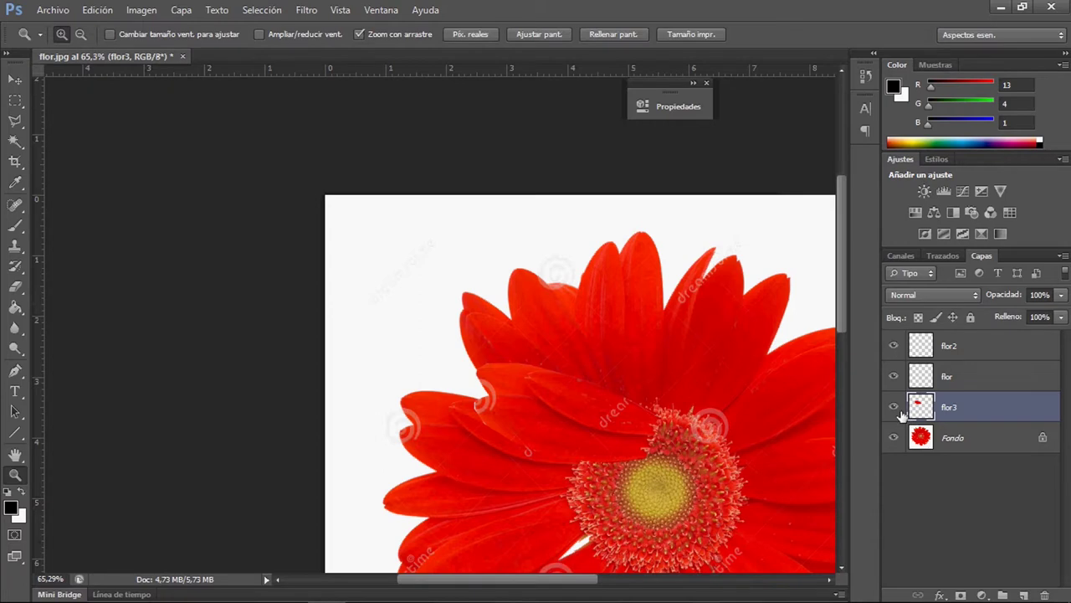
click(969, 443)
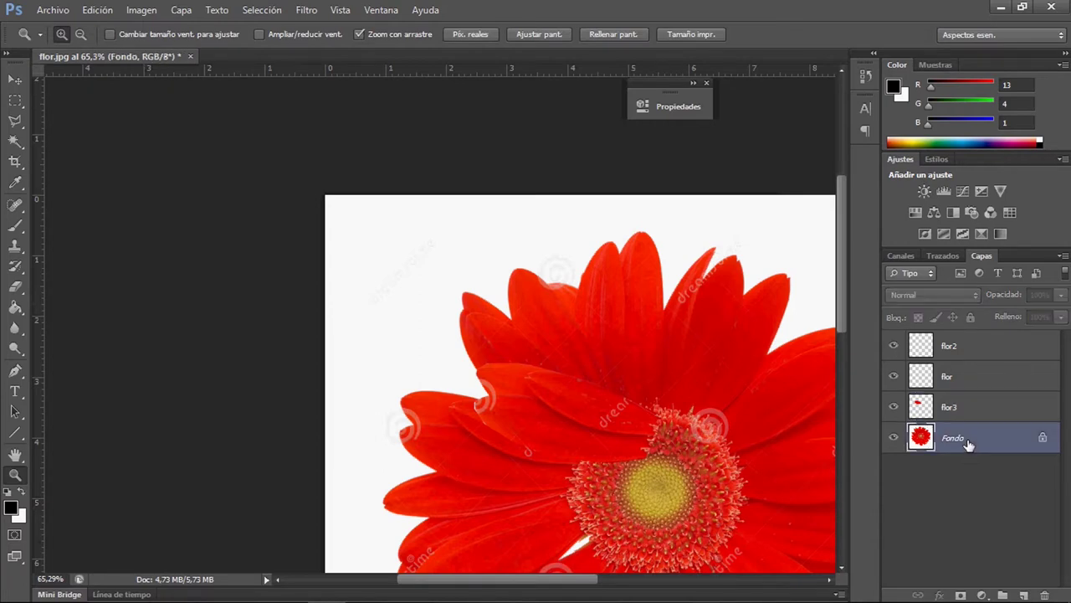
Display the document's history and enlarge its list to review the recorded operations from first to last
click(383, 10)
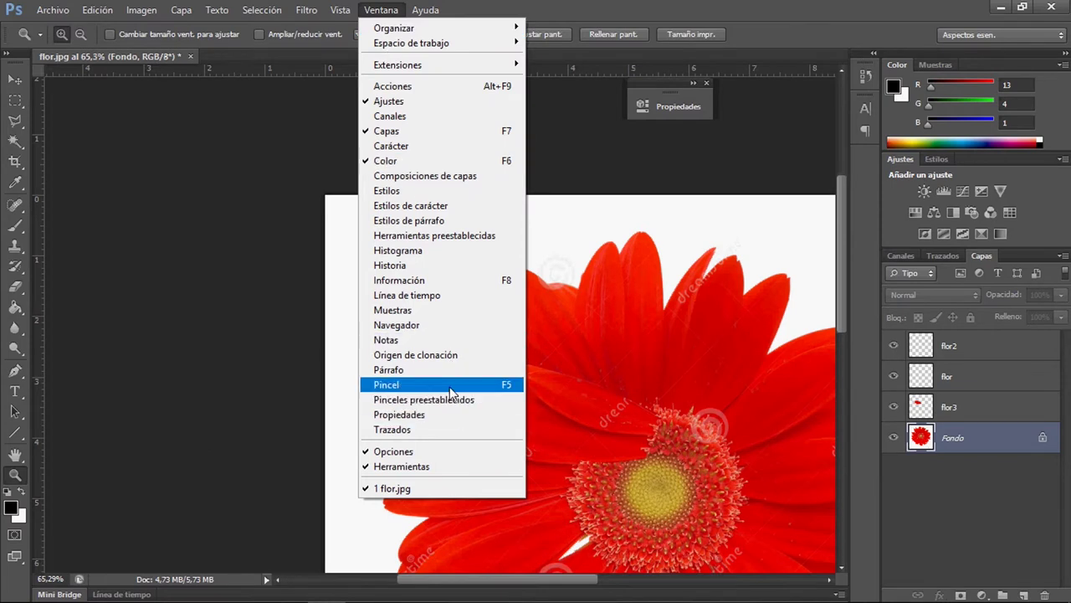
click(434, 267)
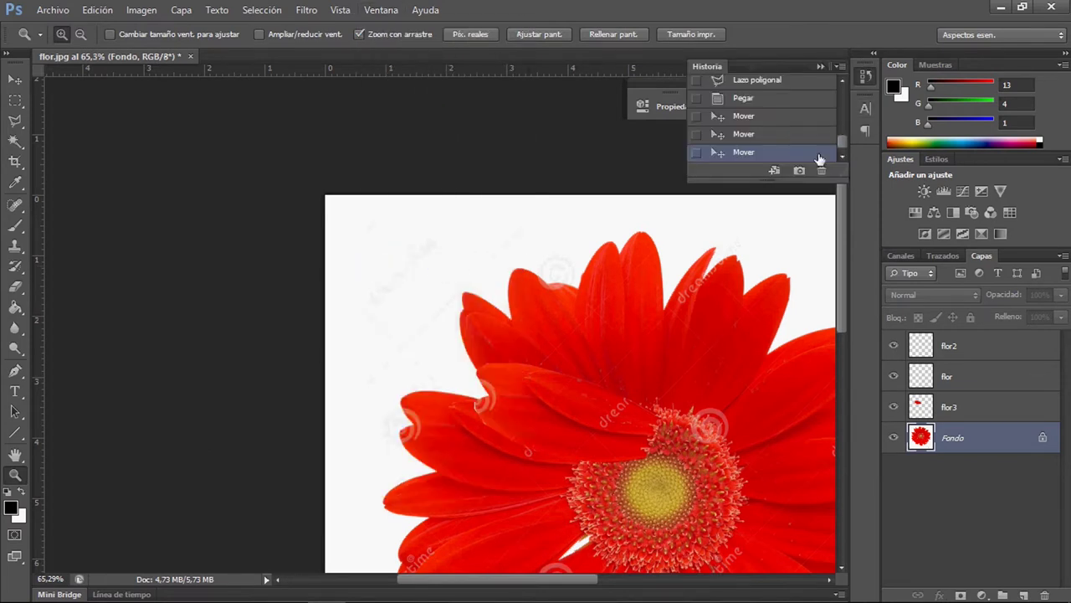
drag(838, 190, 841, 376)
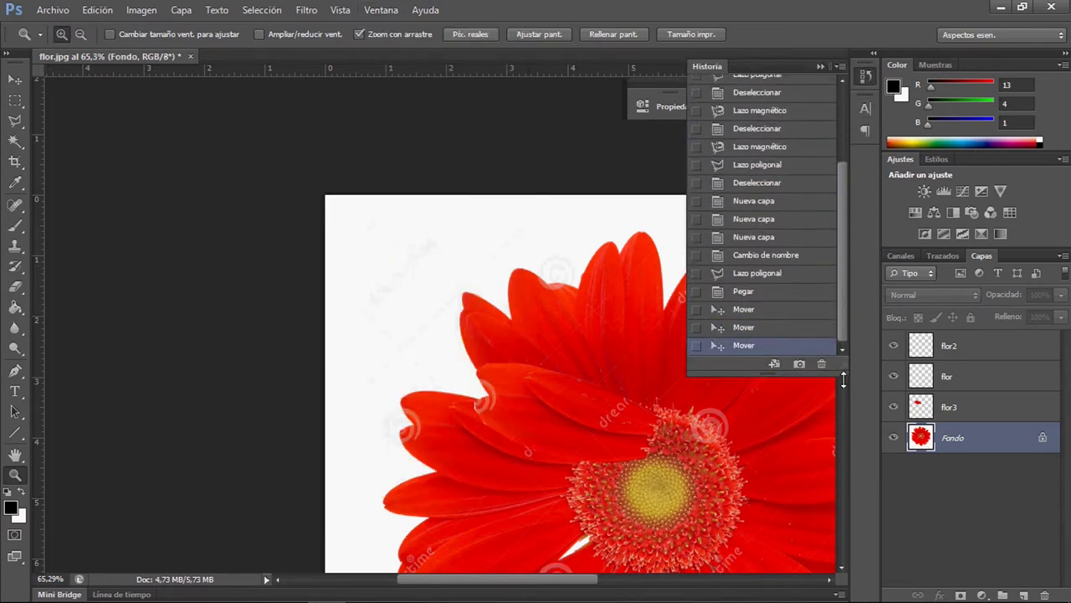
drag(845, 314, 847, 215)
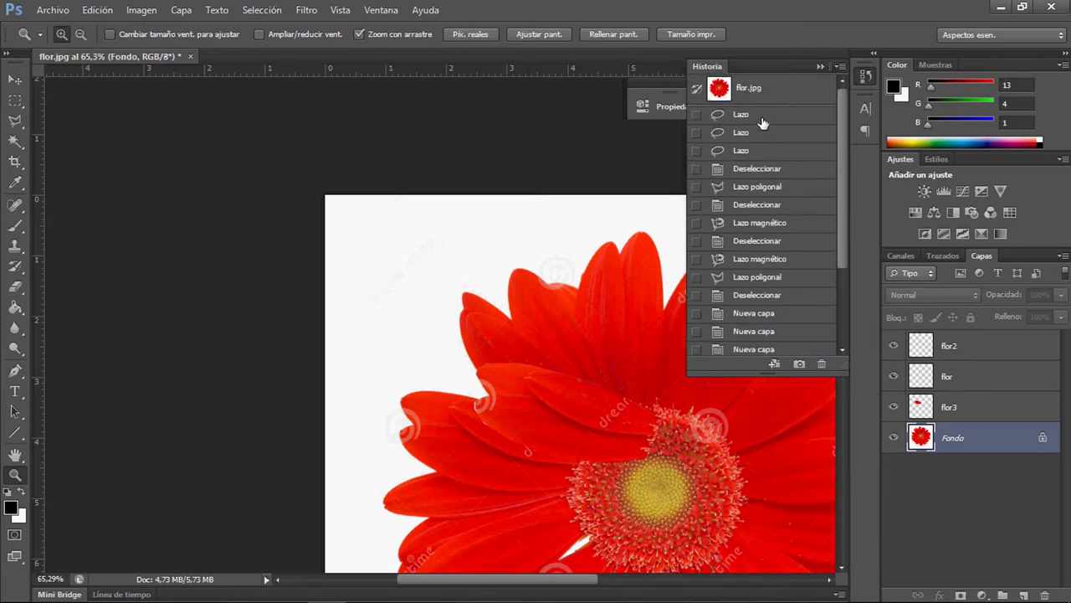
drag(842, 350, 842, 350)
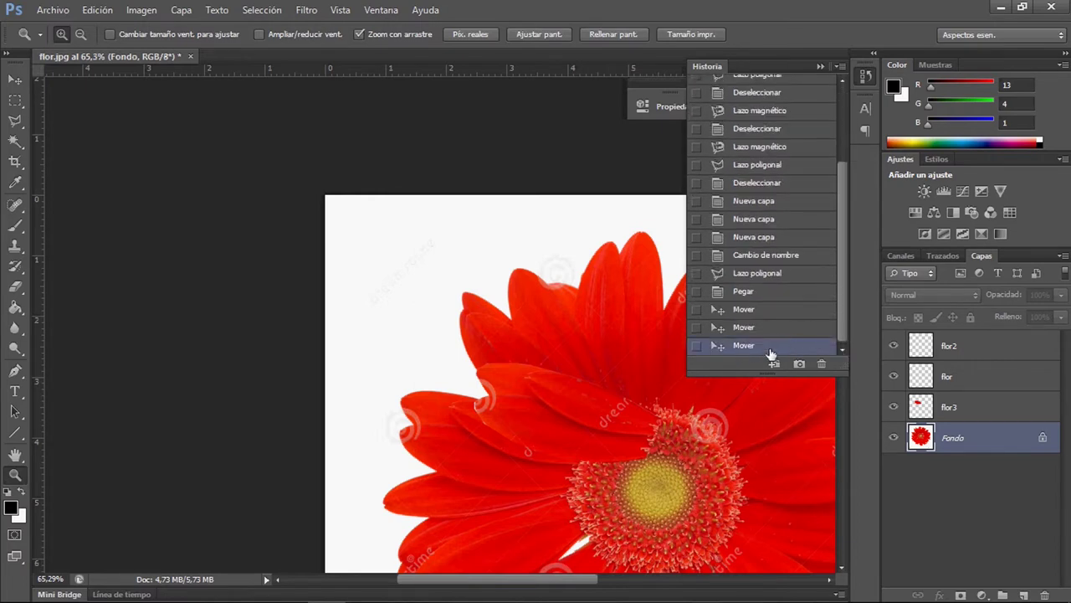
Revert the document history to the Lazo poligonal state just before Pegar, trying the earlier Lazo poligonal state in between
click(757, 276)
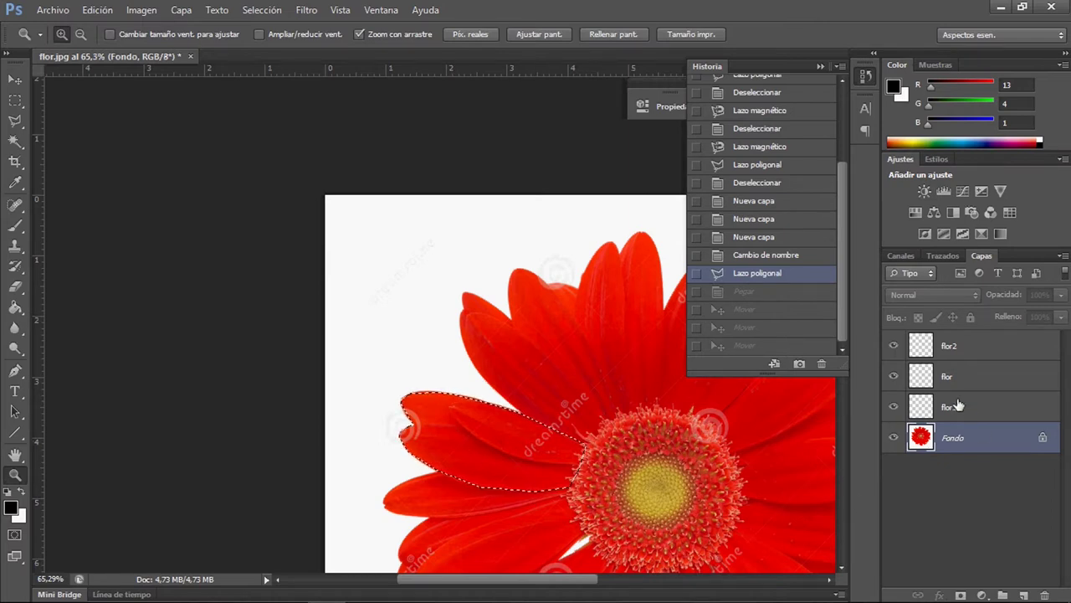
click(757, 166)
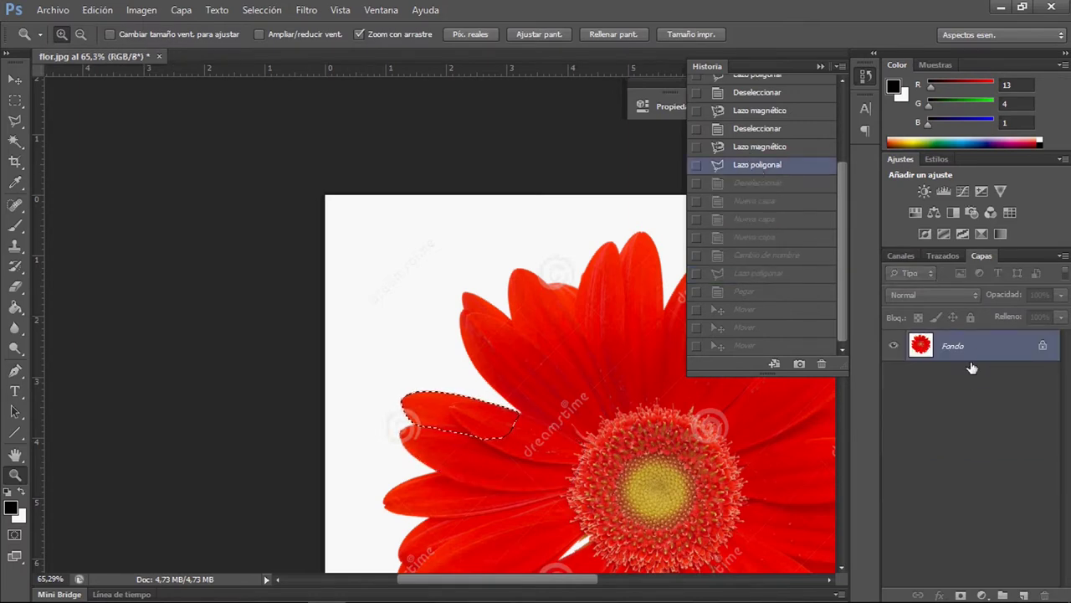
click(754, 279)
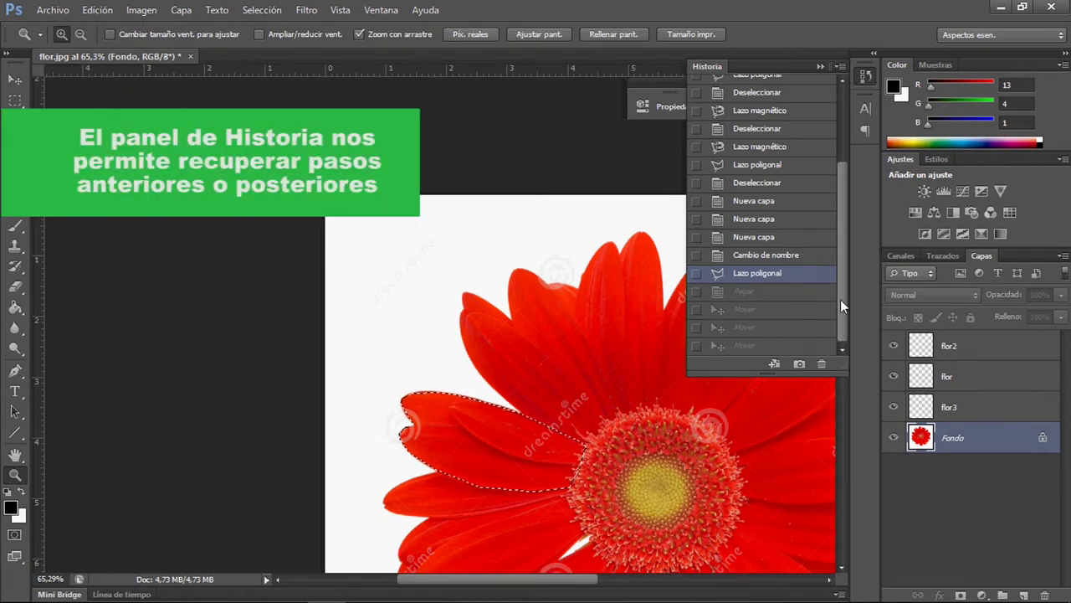
scroll(841, 289, up, 1)
scroll(841, 293, down, 1)
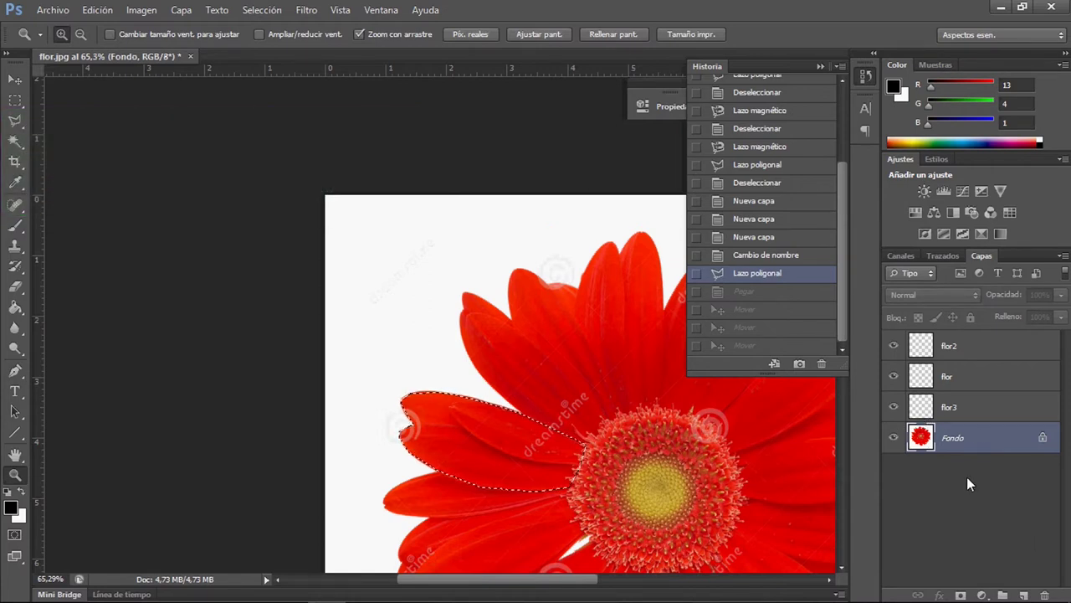
Paste the copied petal into the flor3 layer and undo the paste
click(975, 409)
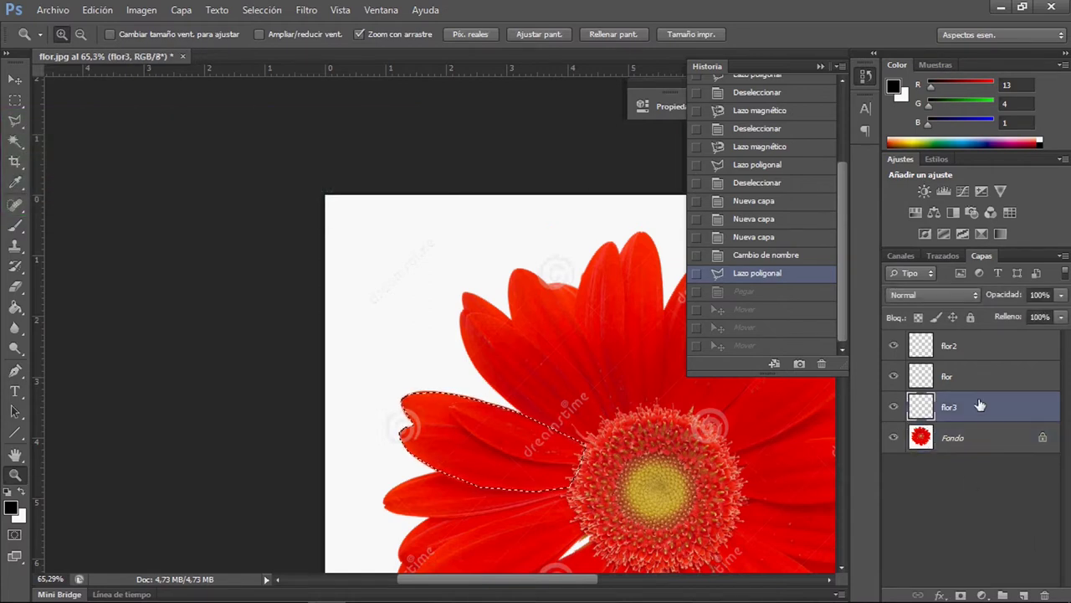
key(ctrl+v)
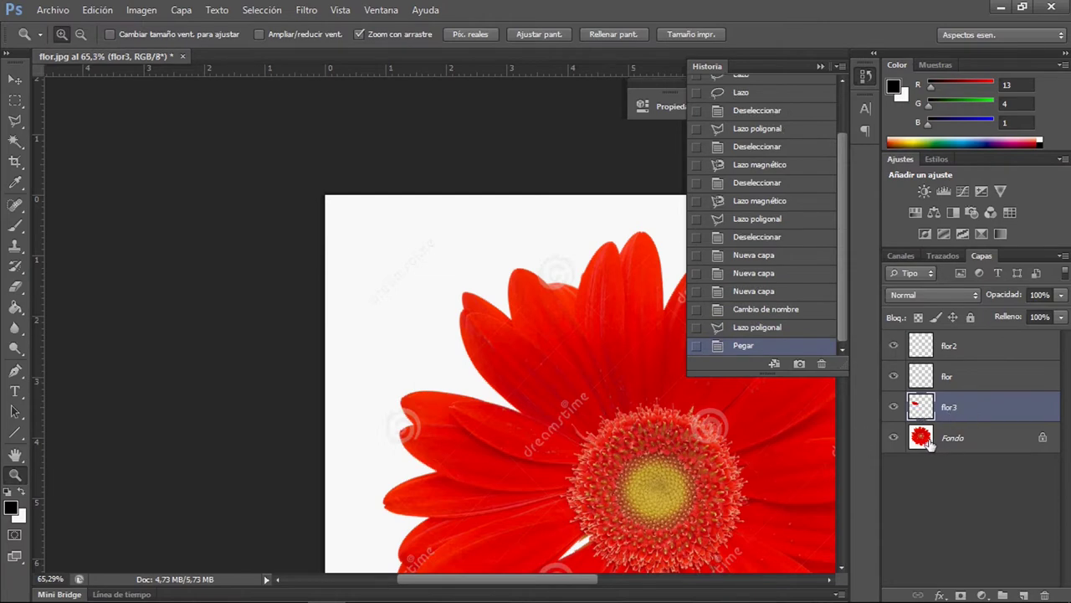
key(ctrl+z)
Try pasting the petal with Fondo active and moving the copy to the image's upper-left corner, and revert to the last Lazo poligonal state
click(962, 441)
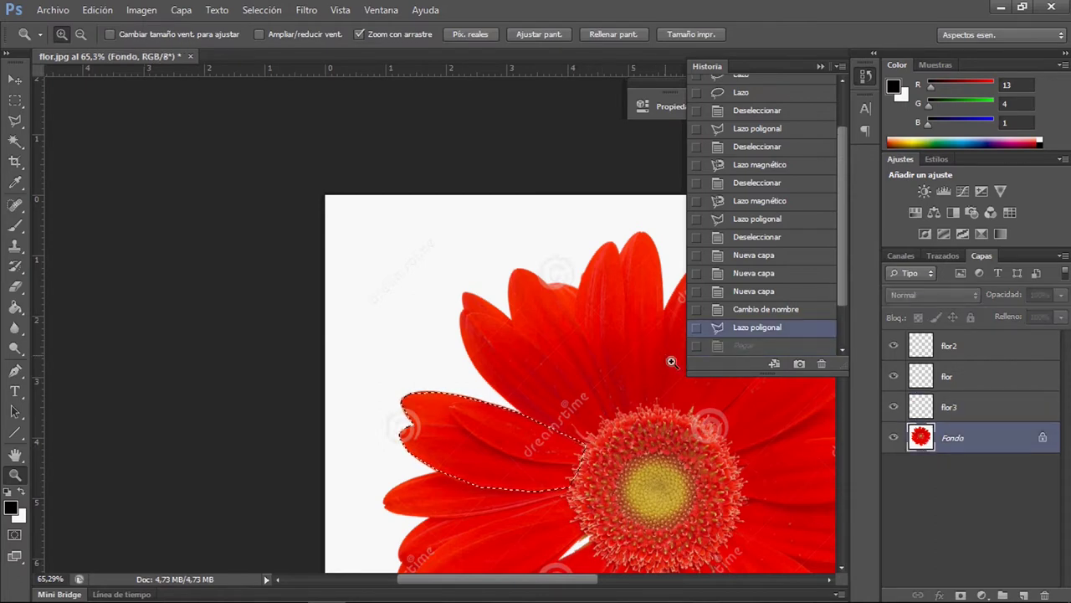
key(ctrl+v)
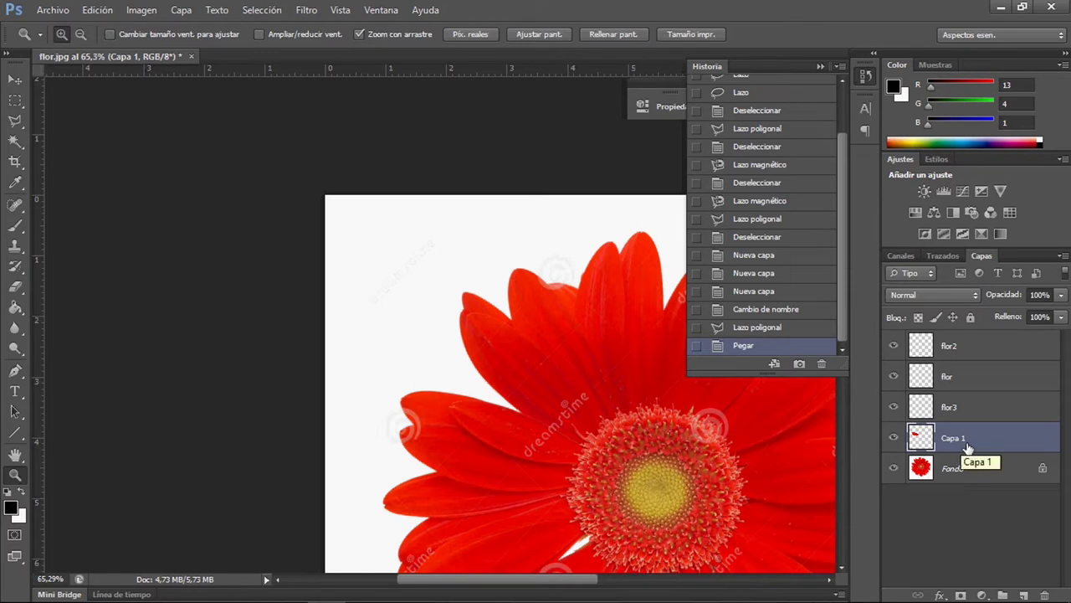
click(15, 81)
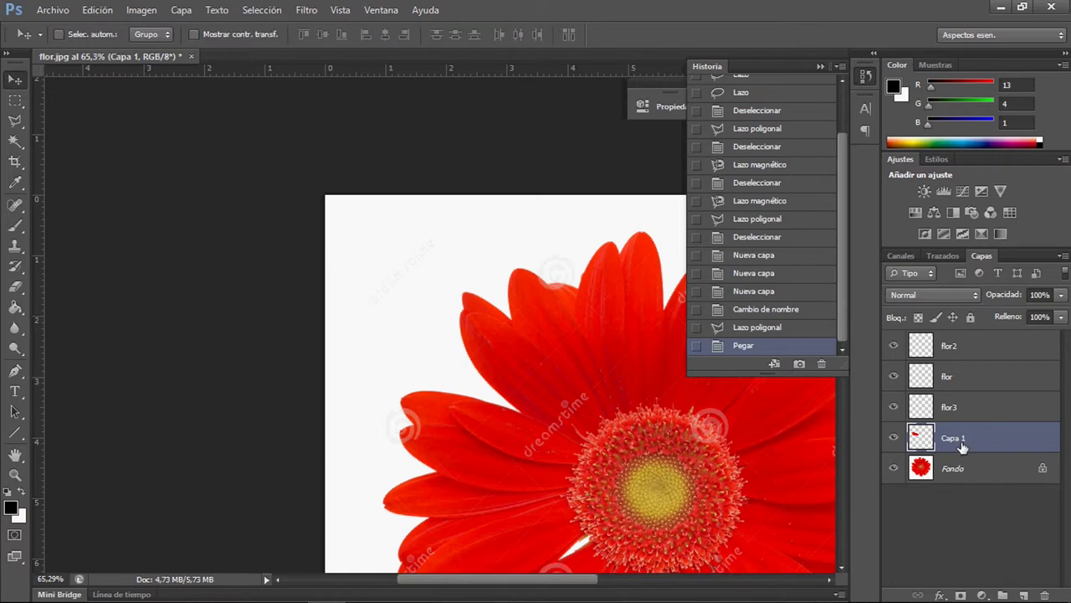
drag(471, 432, 415, 229)
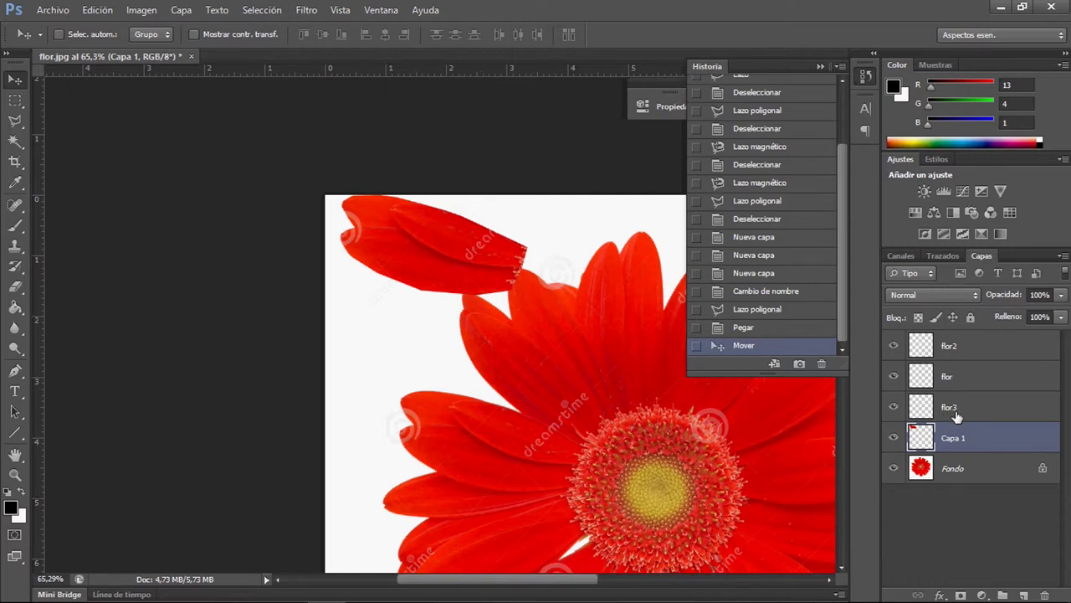
click(764, 330)
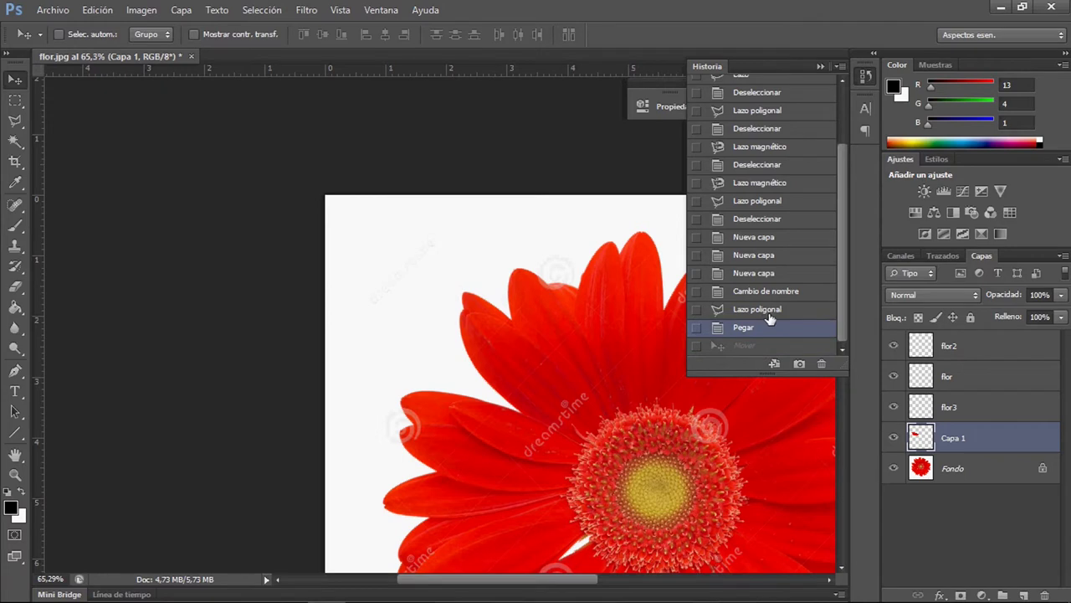
click(768, 312)
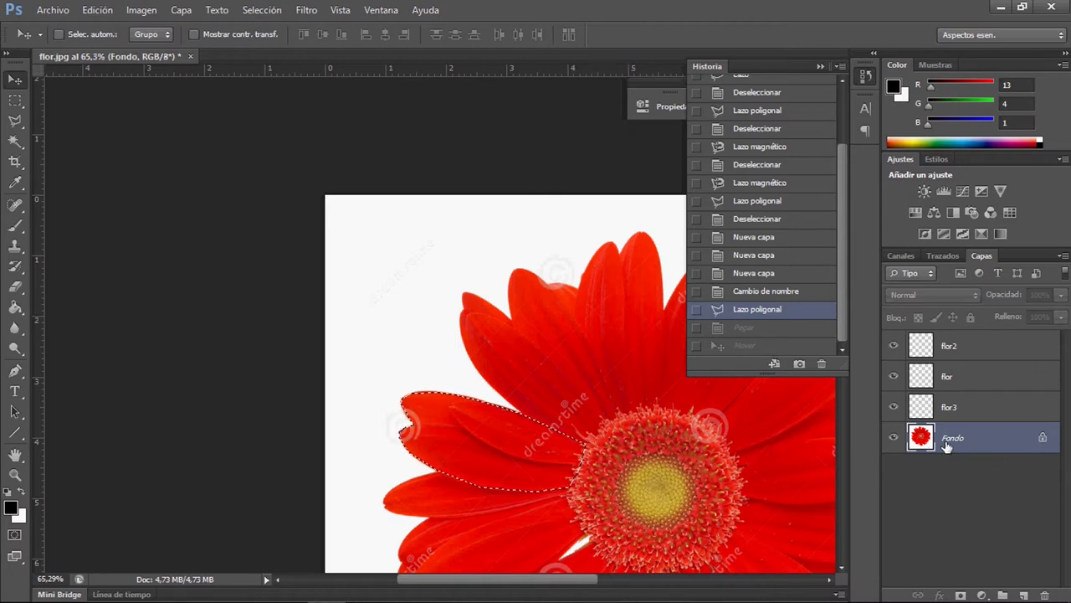
Paste the copied petal into the flor3 layer and move it to the blank upper-left area above the flower
click(962, 409)
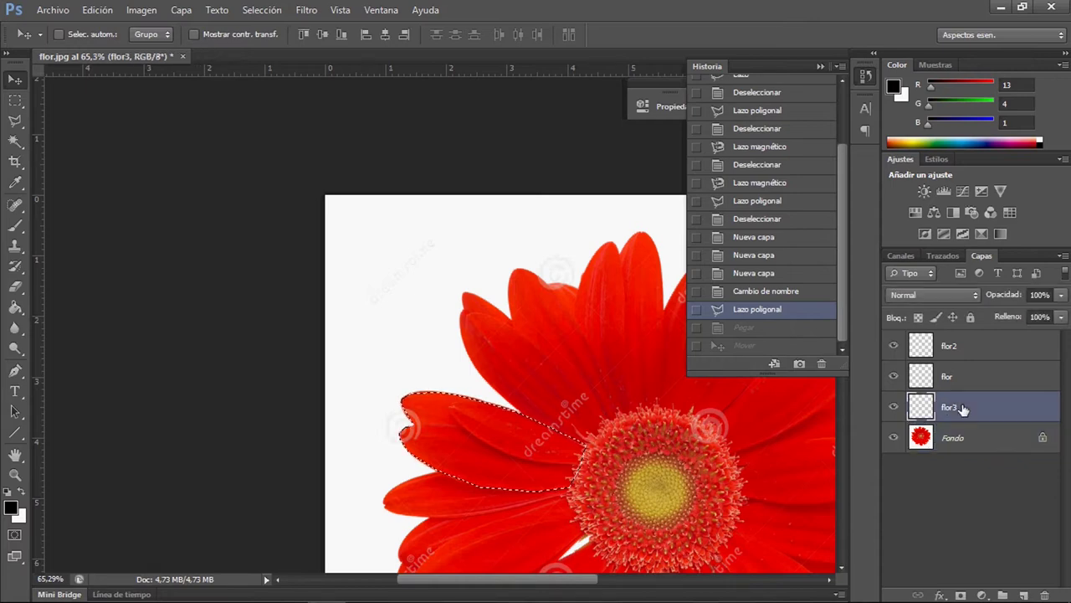
key(ctrl+v)
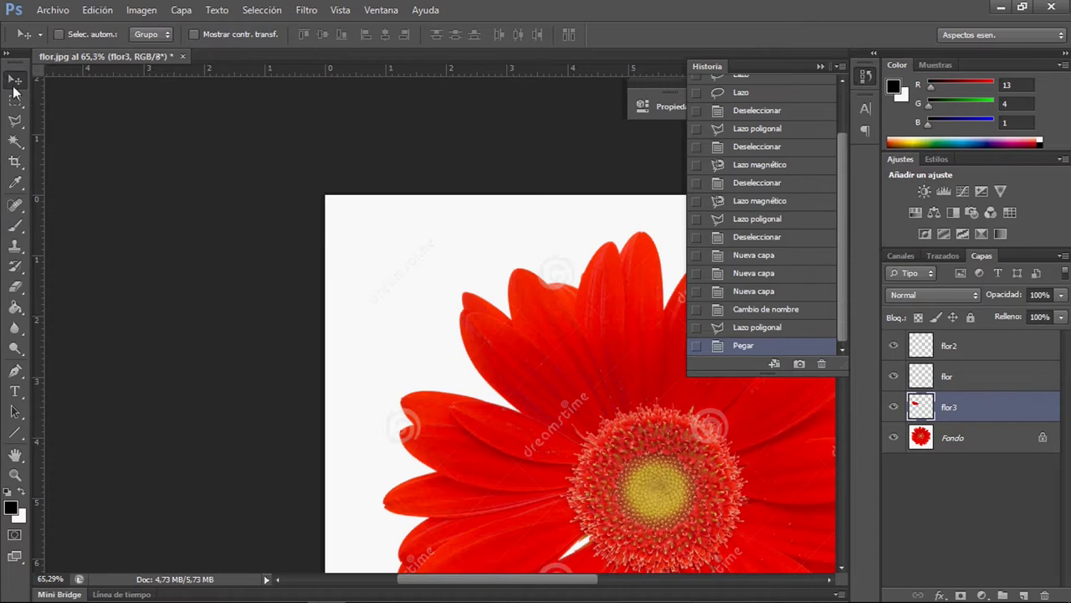
drag(471, 447, 406, 354)
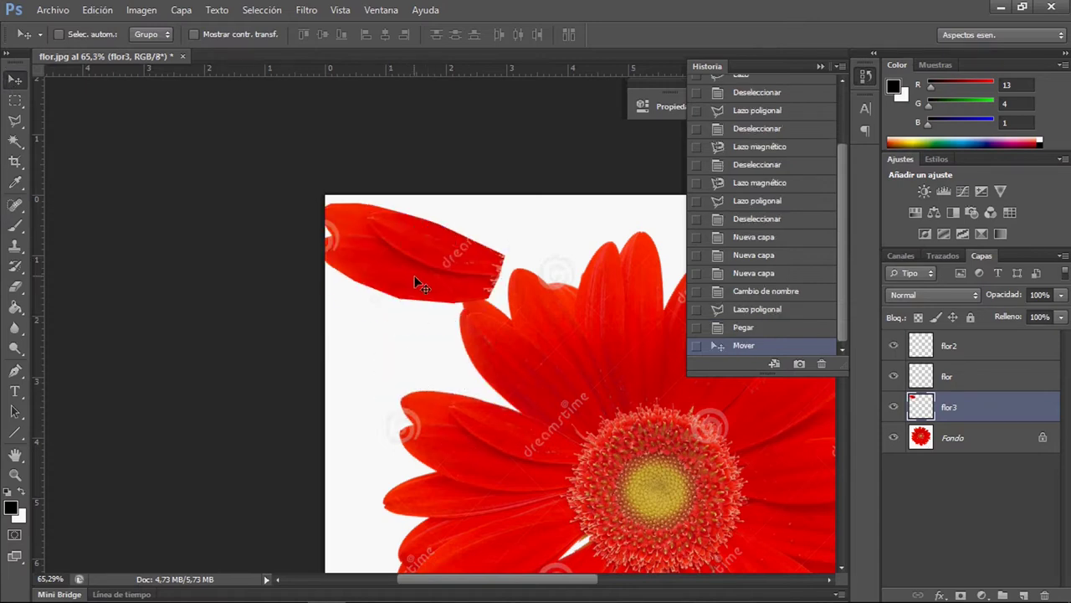
drag(419, 284, 467, 293)
Examine the cut edges of the copied petal up close, and revert to the last Lazo poligonal history state
click(15, 474)
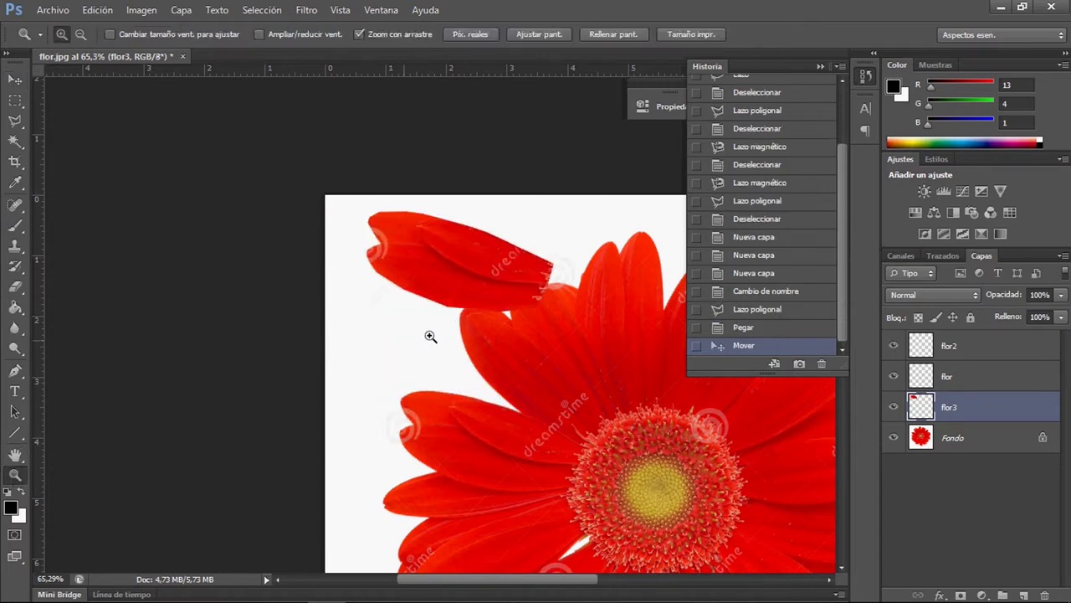
click(442, 311)
click(449, 317)
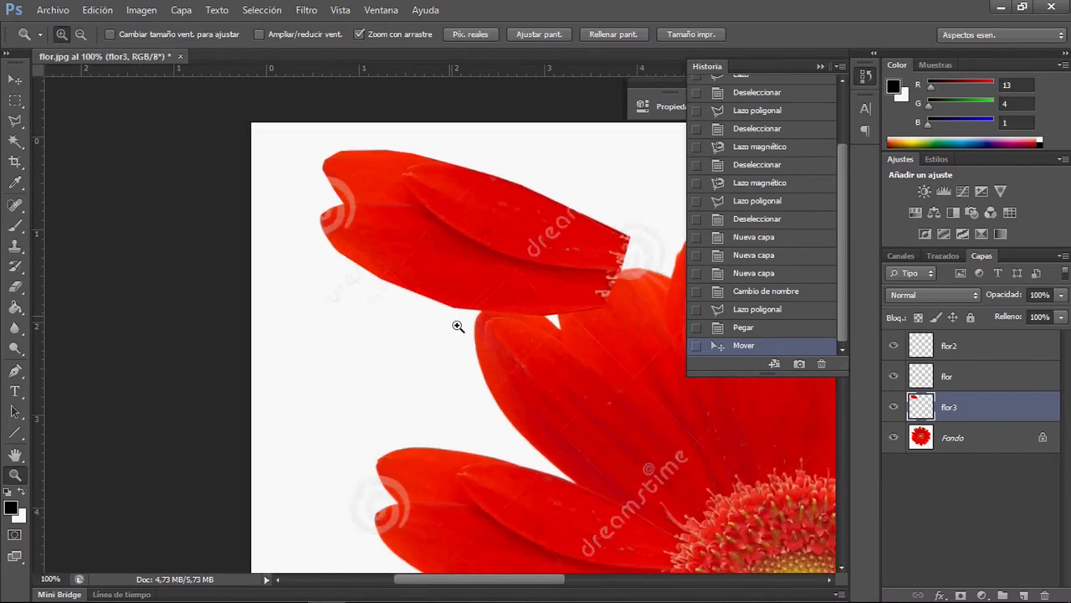
click(457, 325)
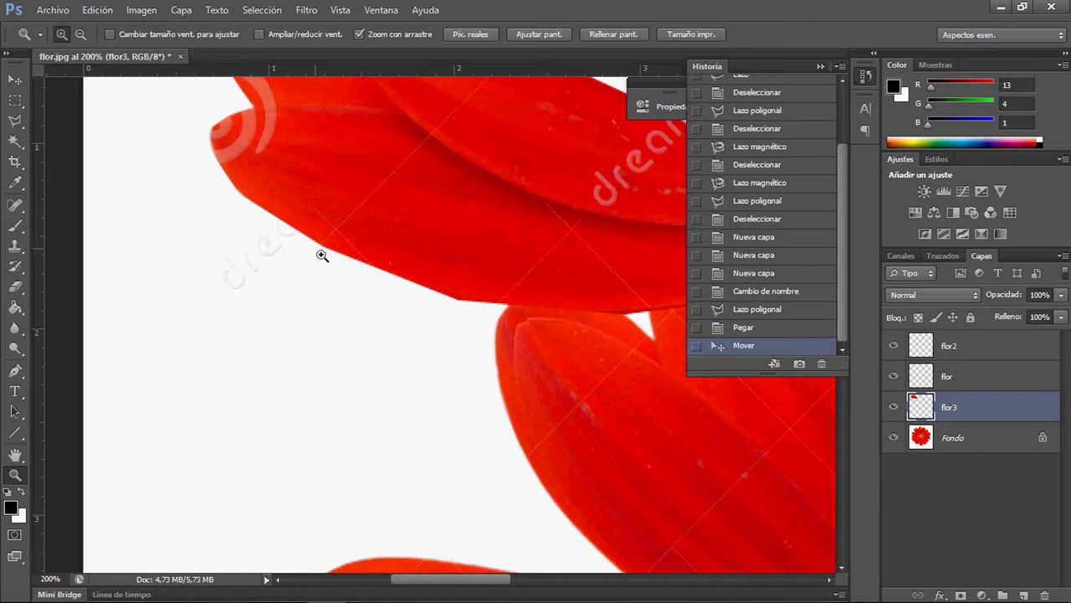
right_click(406, 282)
click(464, 368)
right_click(454, 305)
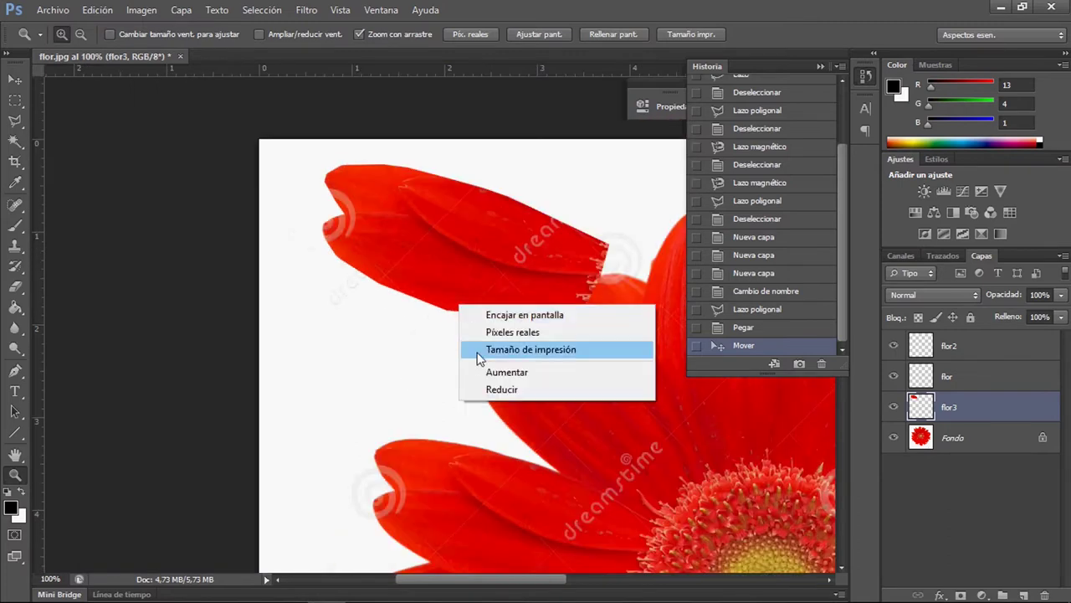
click(500, 393)
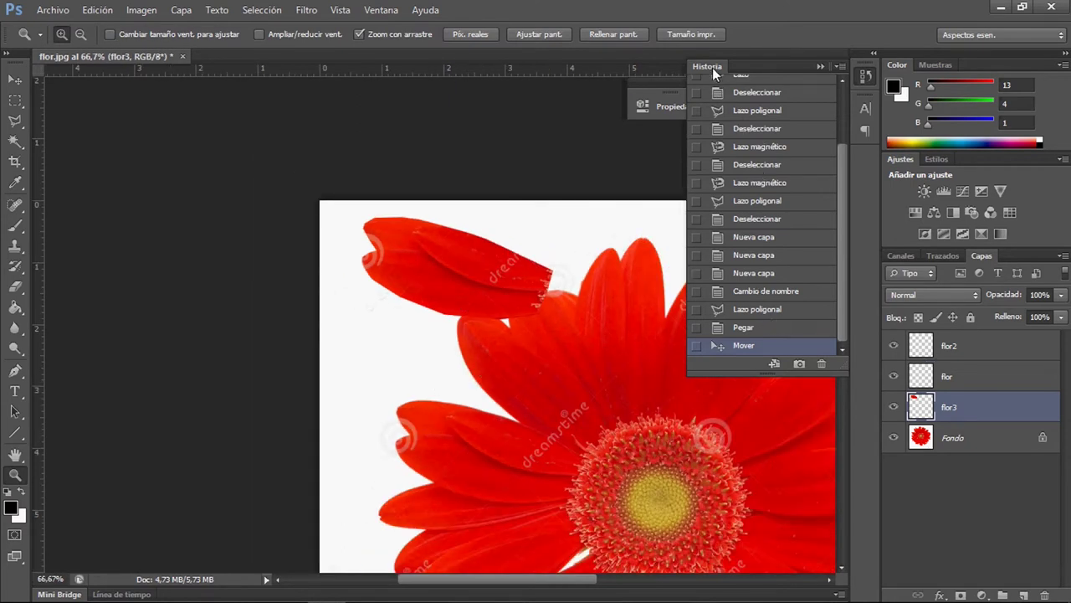
click(777, 310)
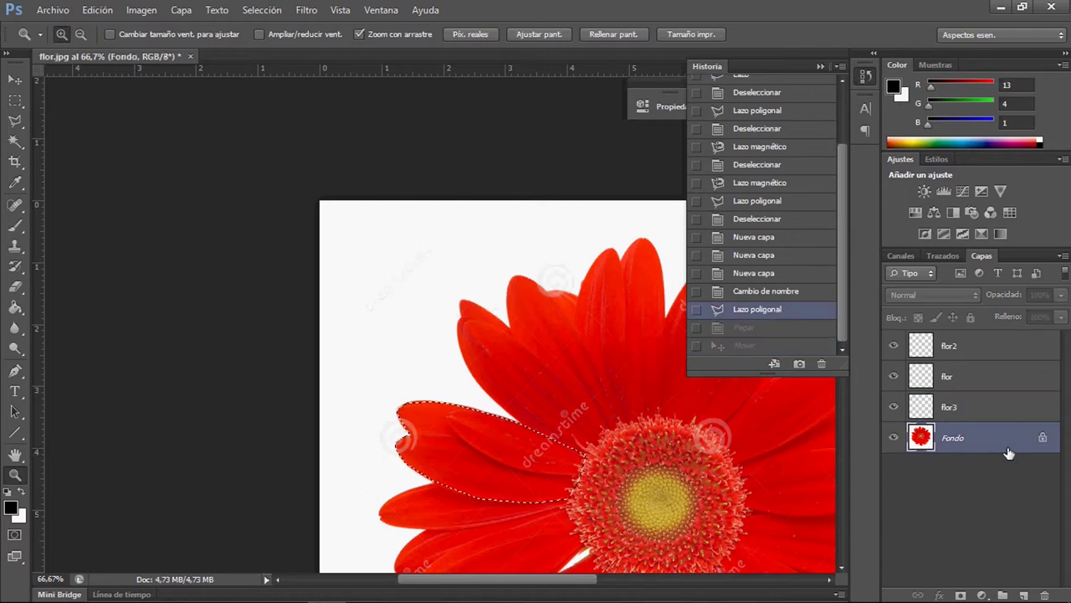
Try smoothing the petal selection's edge slightly with Suavizado in Perfeccionar borde
click(14, 121)
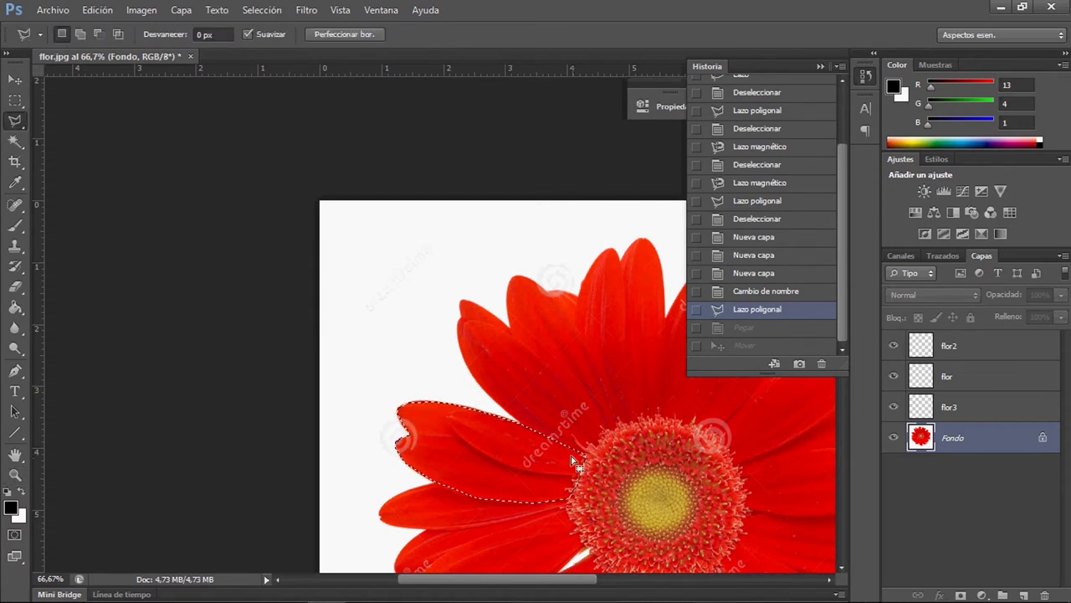
click(353, 37)
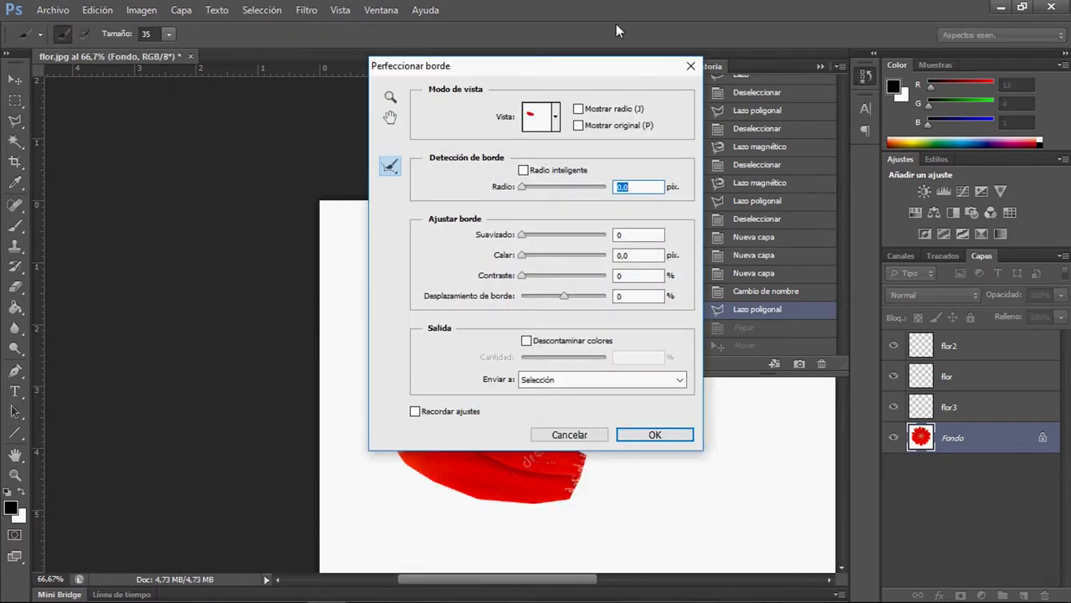
drag(569, 65, 607, 10)
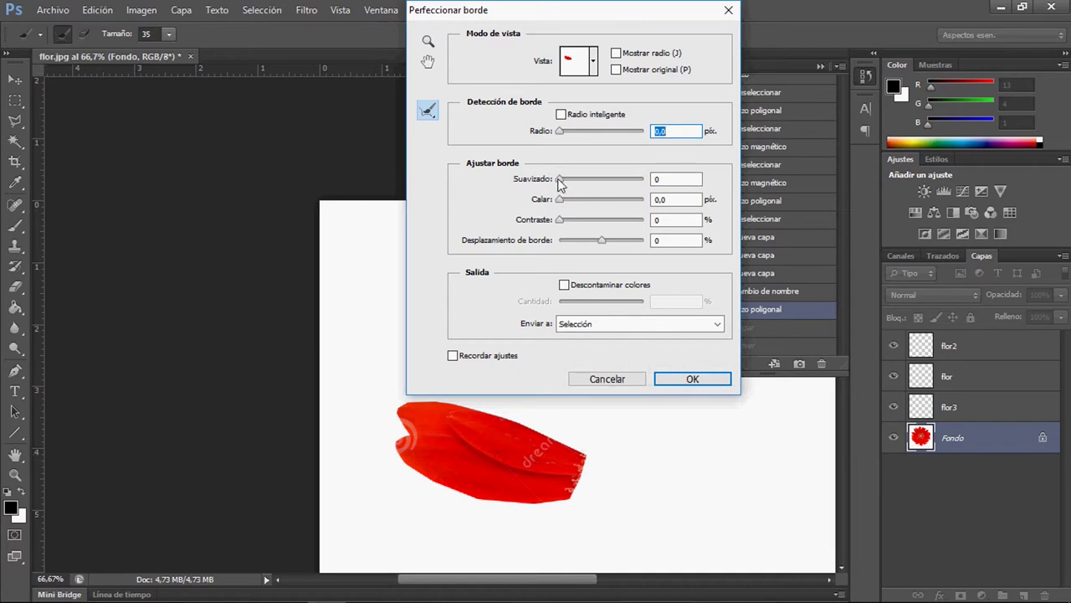
drag(558, 176, 561, 176)
mouse_move(563, 179)
mouse_down()
mouse_move(590, 178)
mouse_move(561, 180)
mouse_up()
click(692, 379)
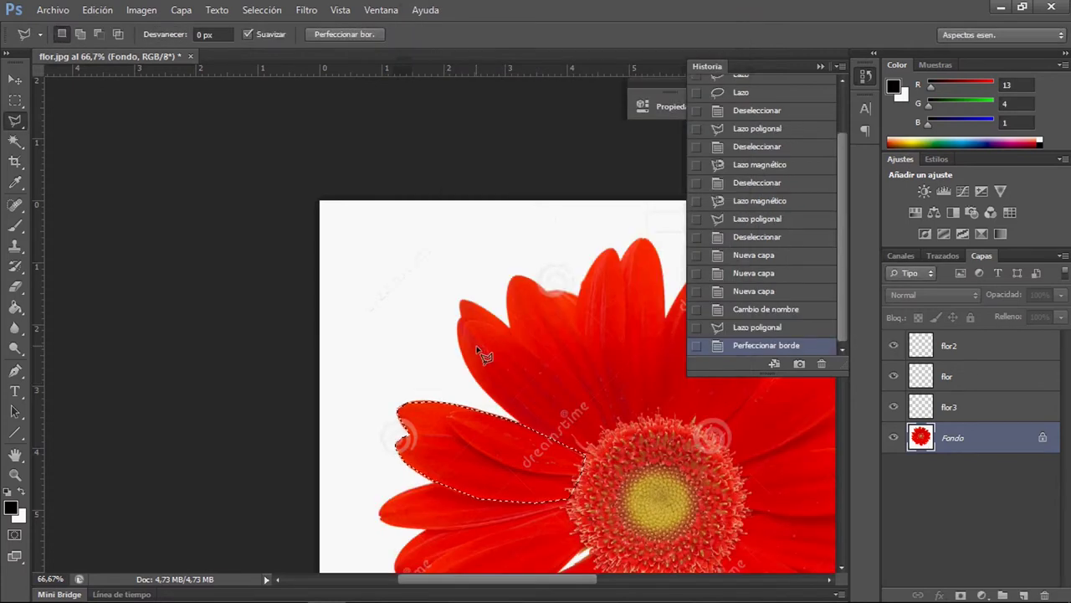
Paste the copied petal into the flor3 layer and hide Fondo to inspect the petal's edges up close
click(976, 410)
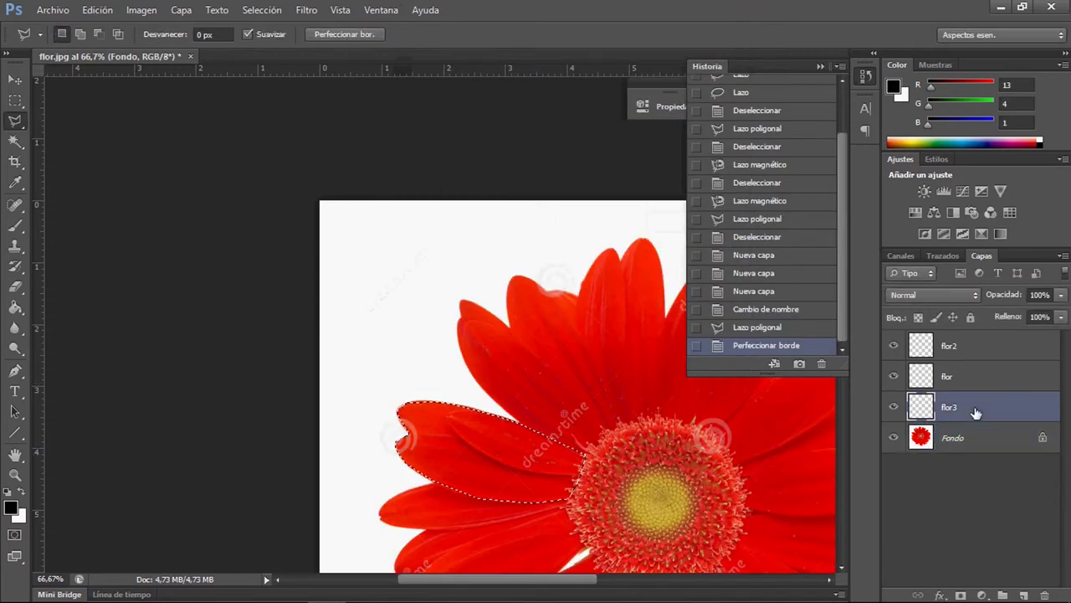
key(ctrl+v)
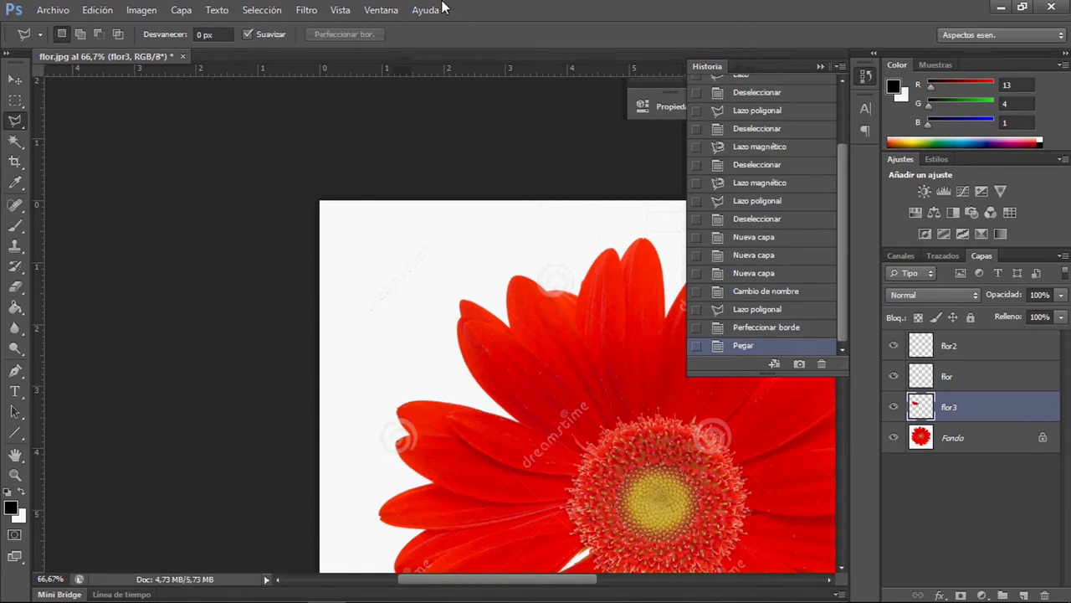
click(895, 439)
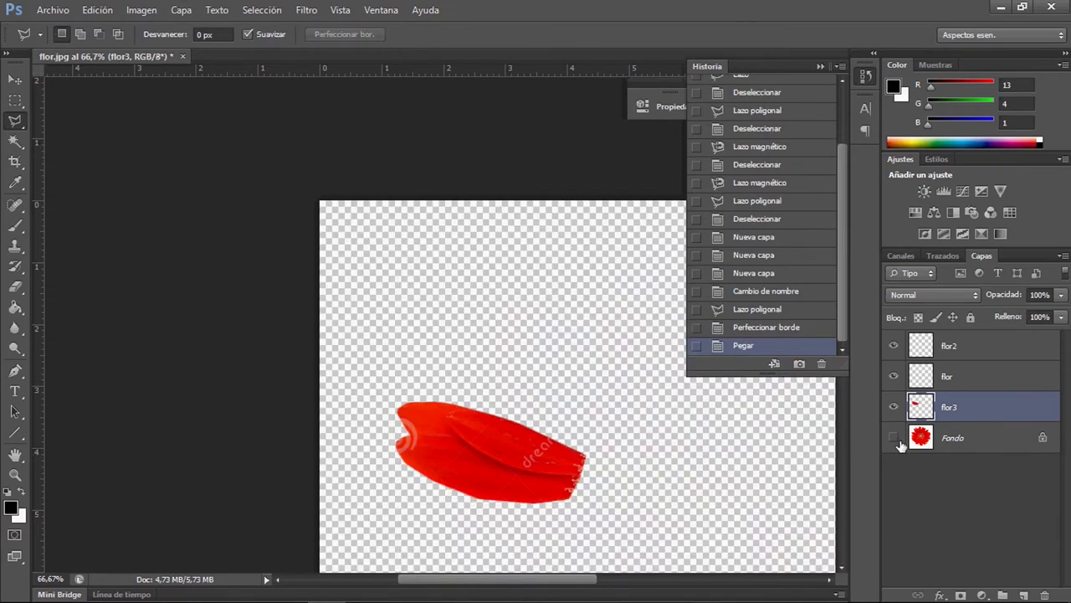
click(16, 475)
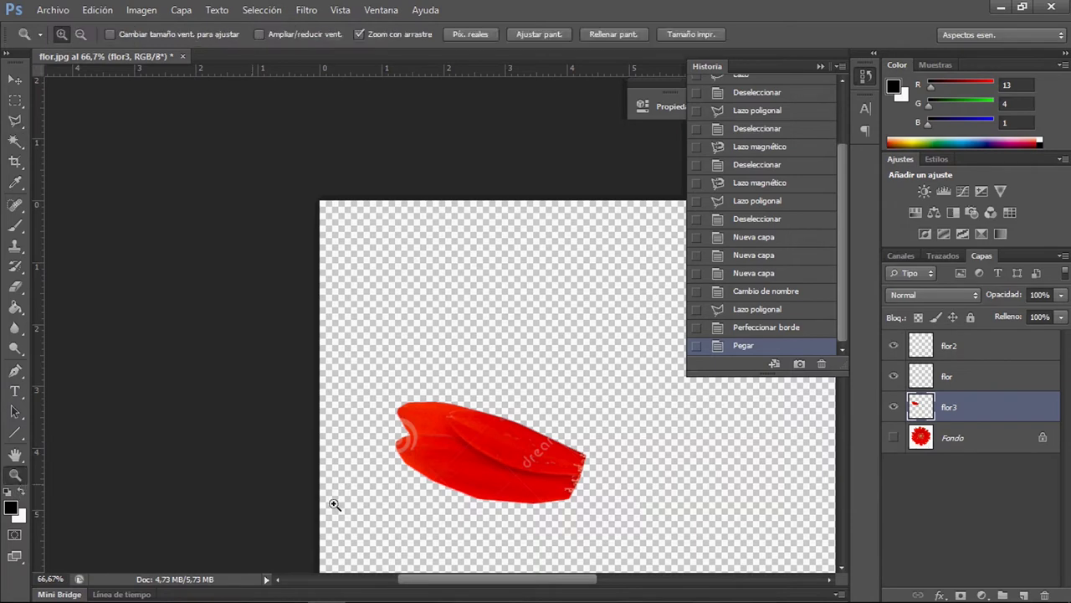
click(494, 423)
click(477, 534)
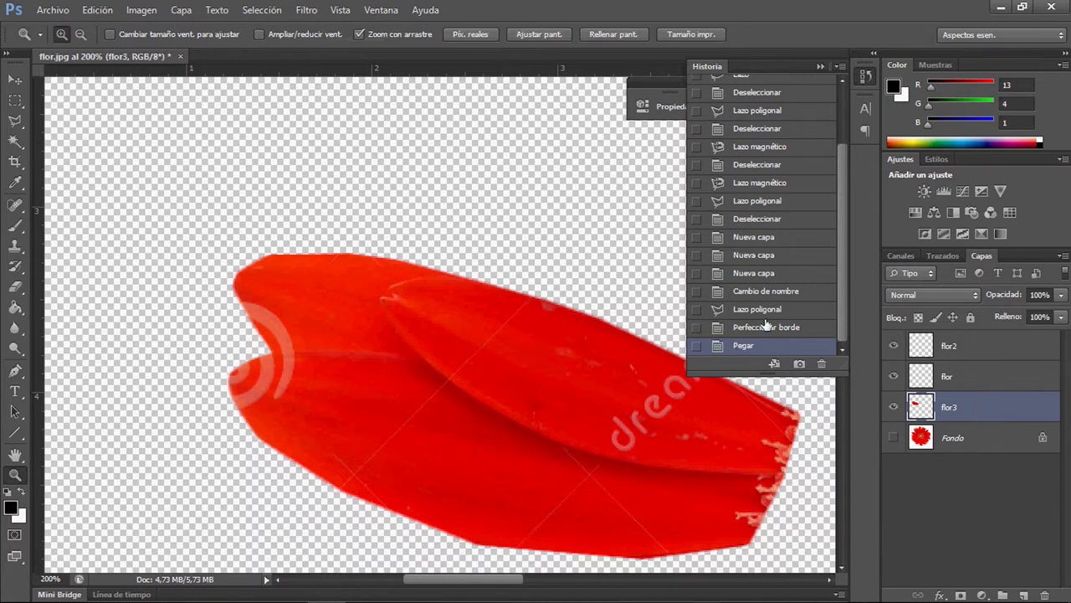
Show the Fondo layer again and revert the document to the Lazo poligonal state before the edge refinement
click(976, 441)
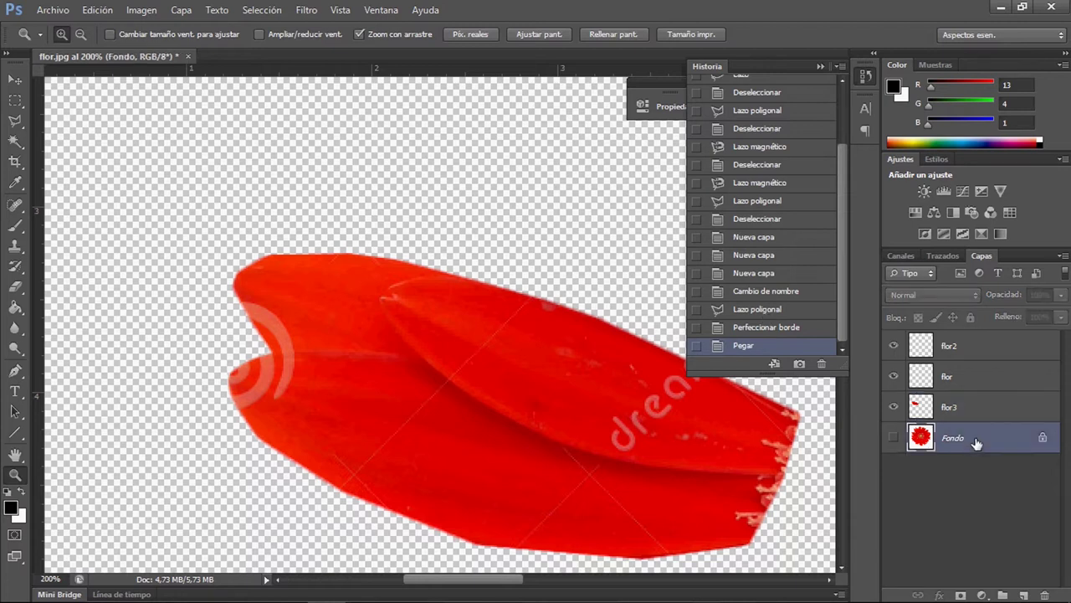
click(895, 439)
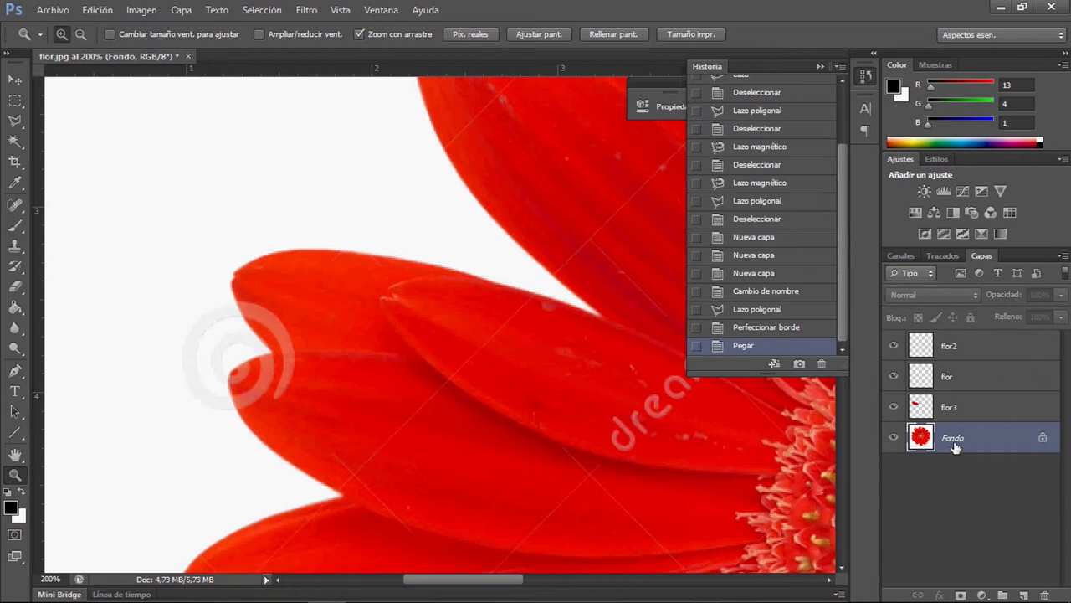
click(758, 312)
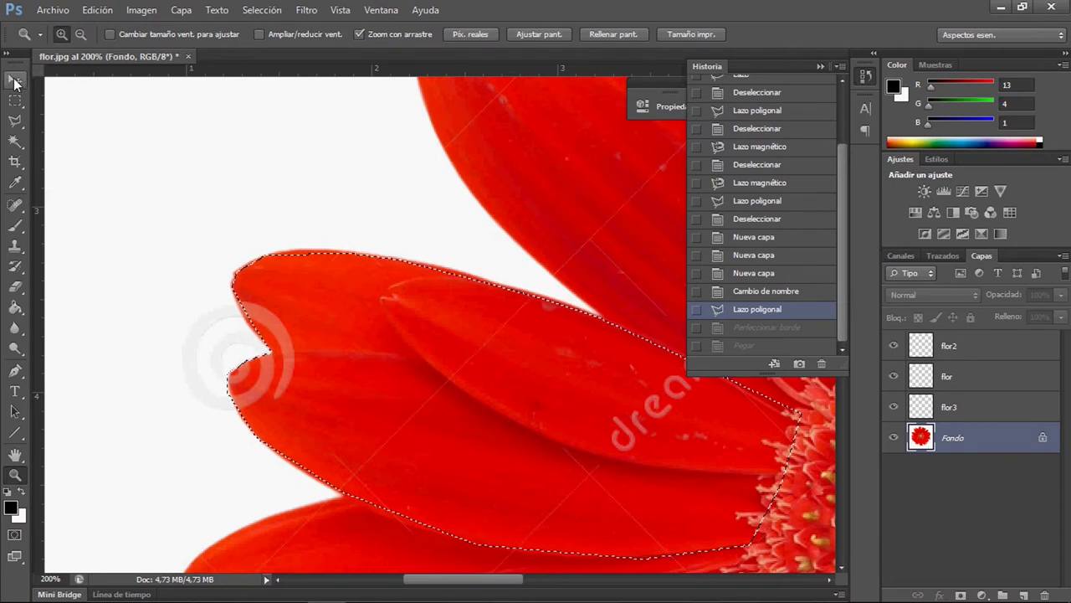
Refine the petal selection's edge with Perfeccionar borde, setting Suavizado to 24
click(16, 80)
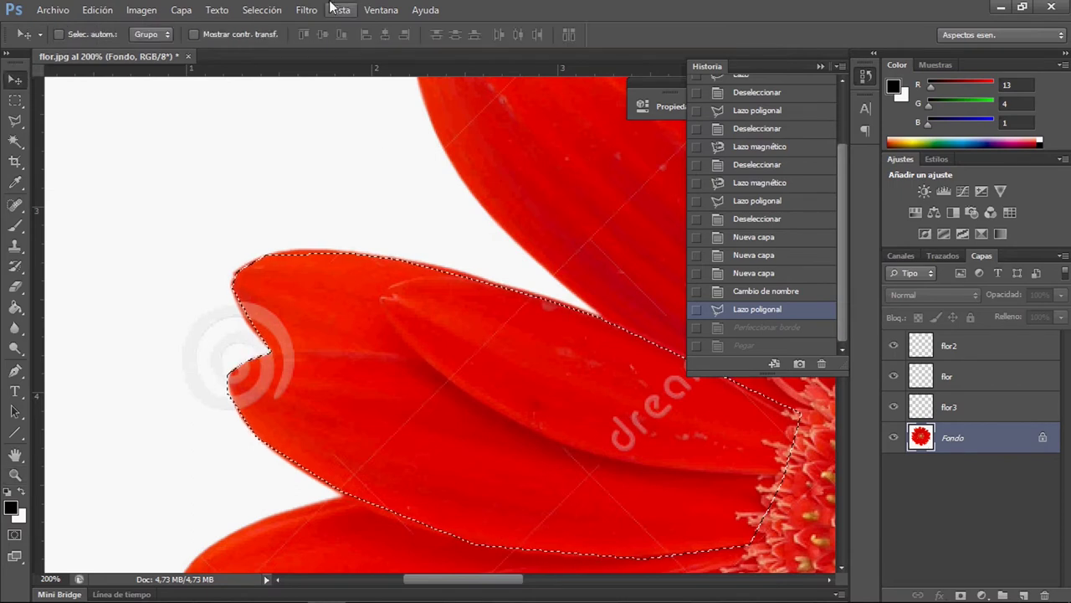
click(15, 123)
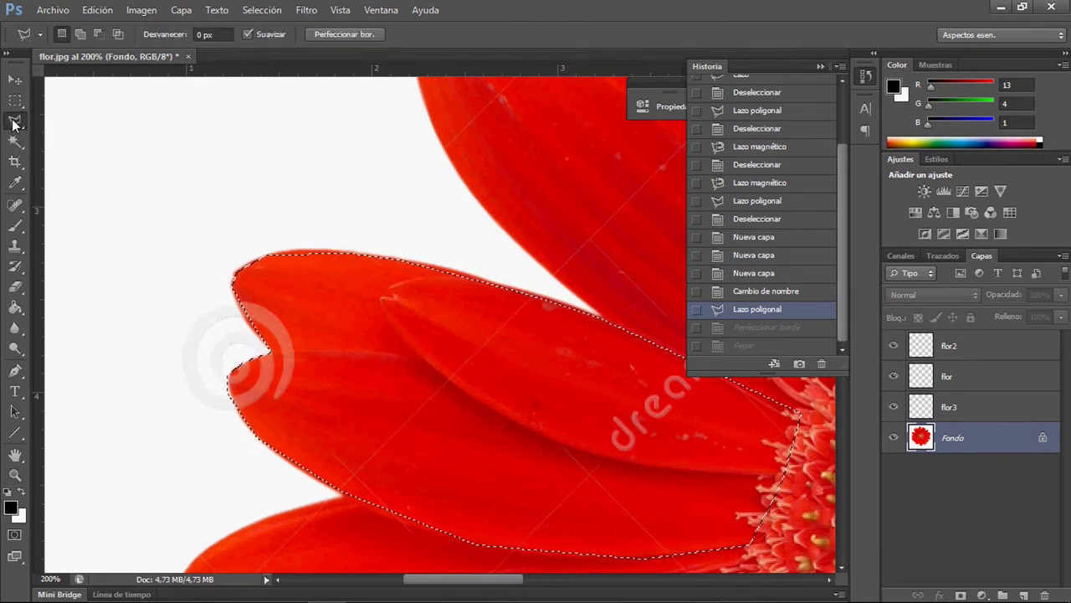
click(340, 37)
mouse_move(560, 179)
mouse_down()
mouse_move(591, 181)
mouse_move(581, 182)
mouse_up()
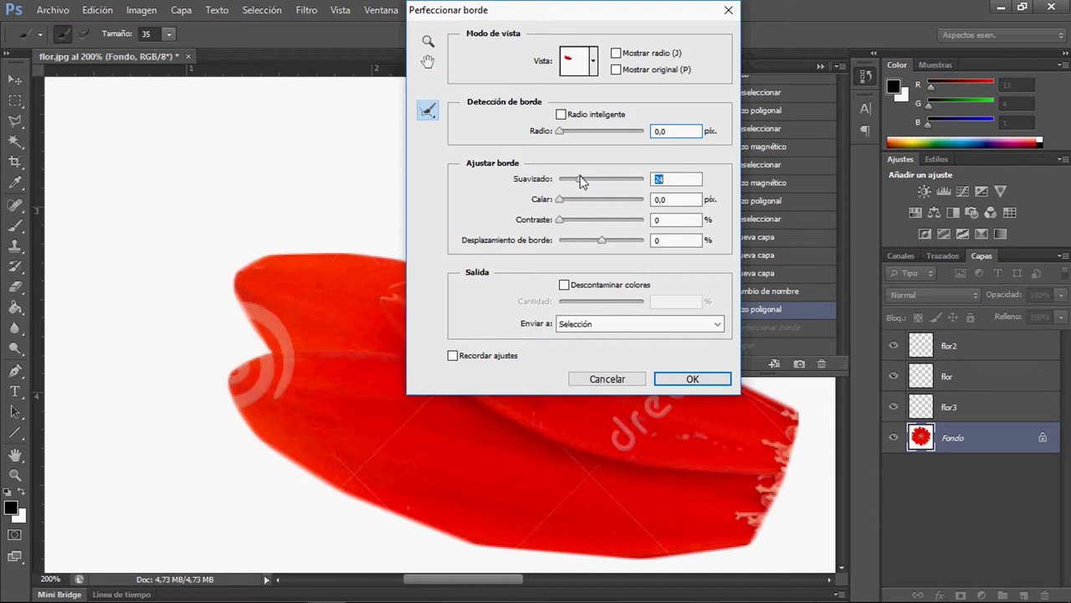
click(694, 378)
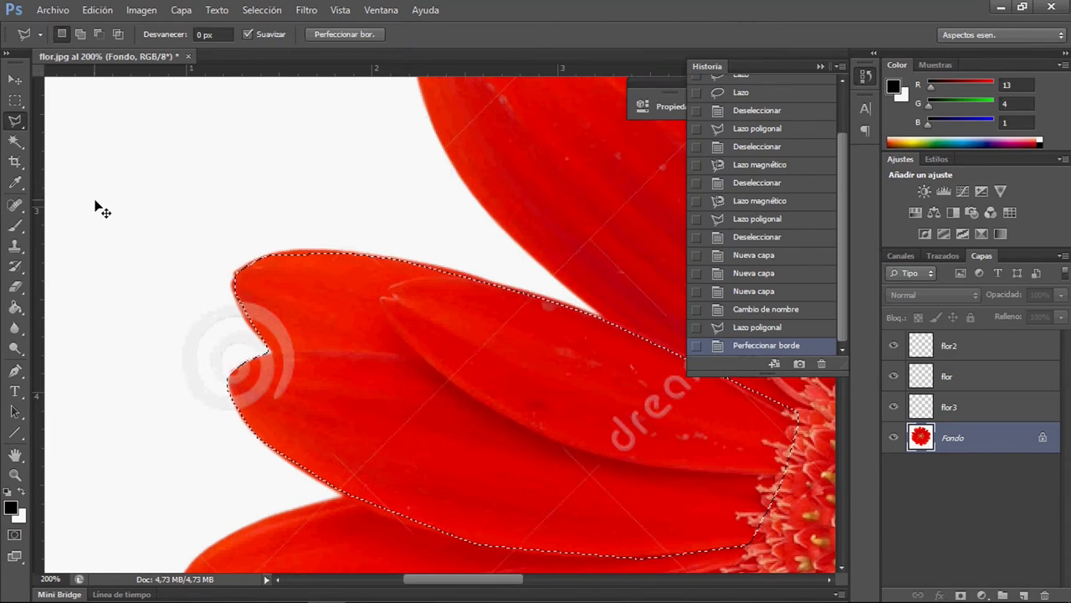
Try pasting the petal into flor3 with Fondo hidden, and revert to the Lazo poligonal state before the edge refinement
click(976, 409)
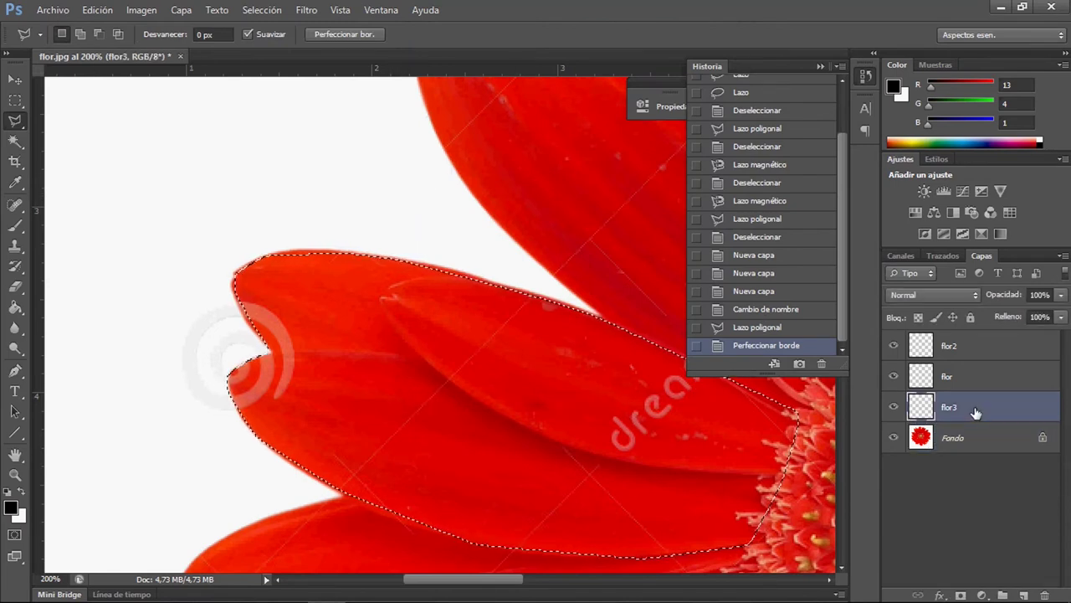
key(ctrl+v)
click(893, 438)
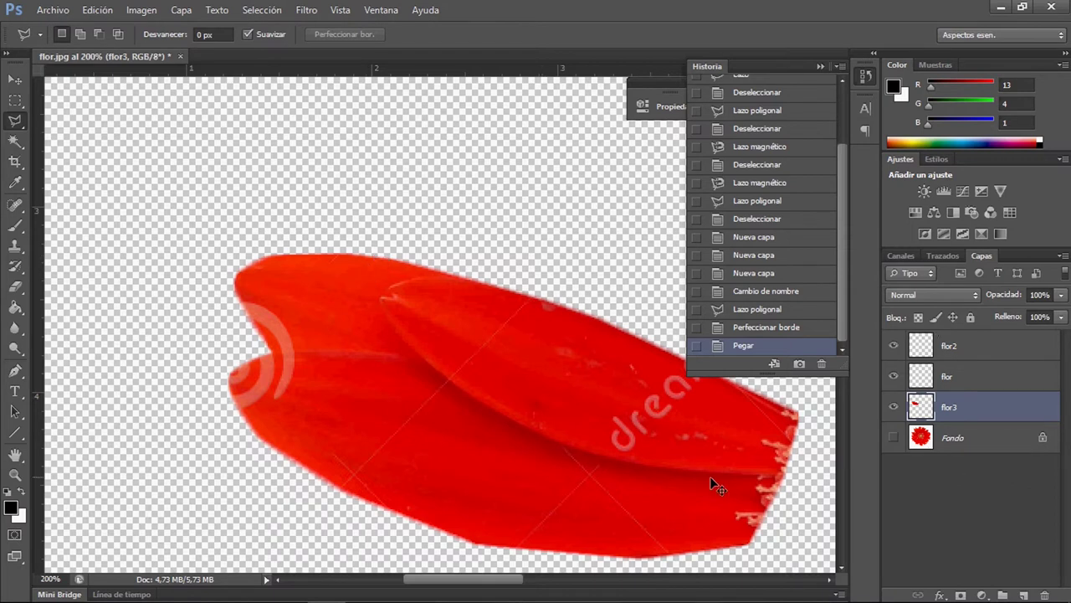
key(ctrl+z)
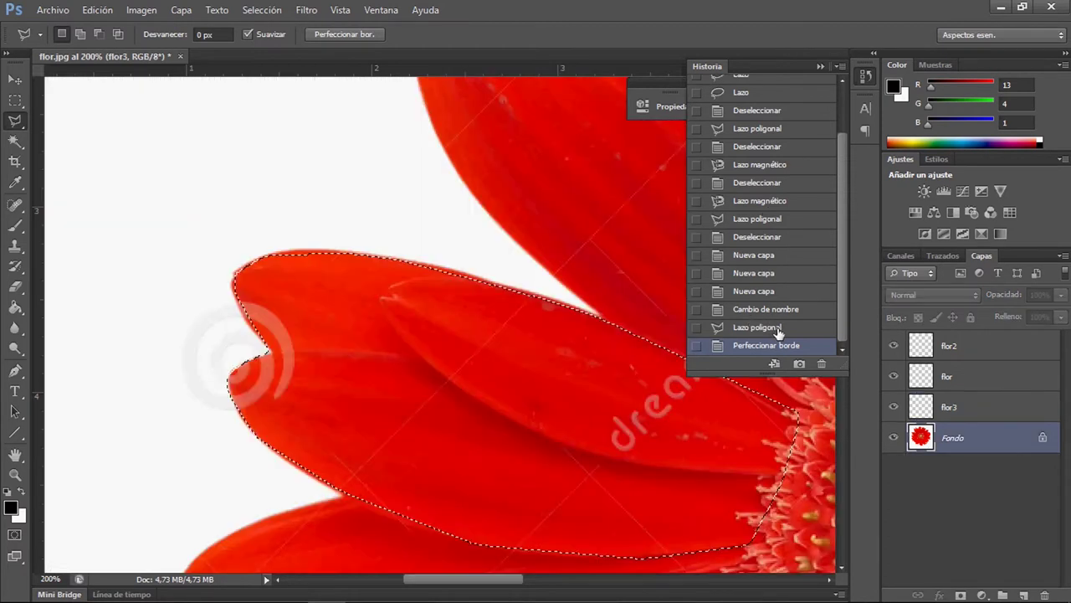
click(777, 328)
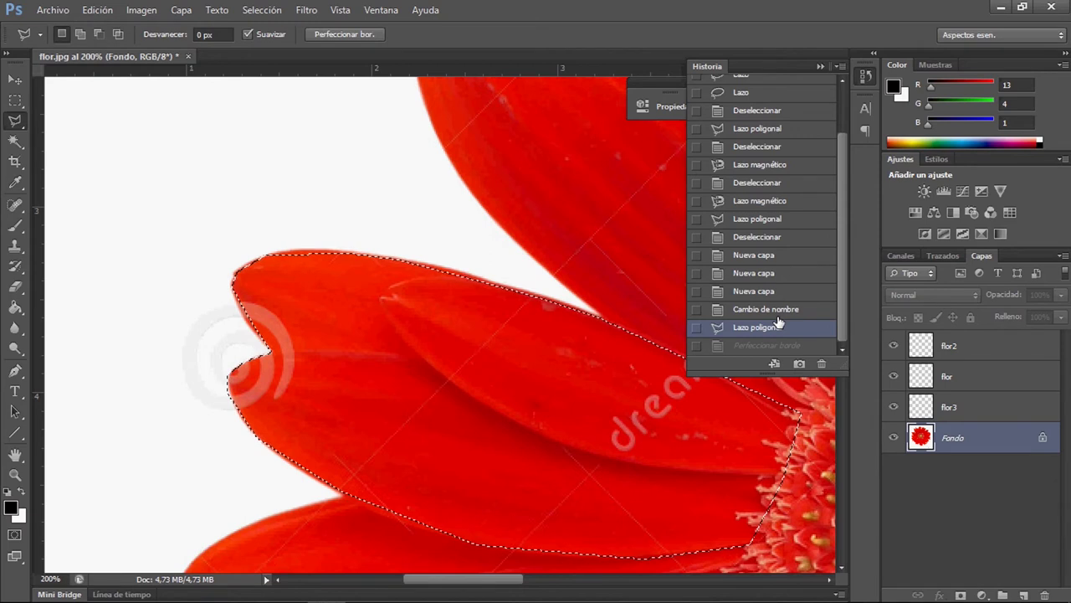
Switch through the Lazo and Lazo magnético tools to the Varita mágica tool
click(14, 80)
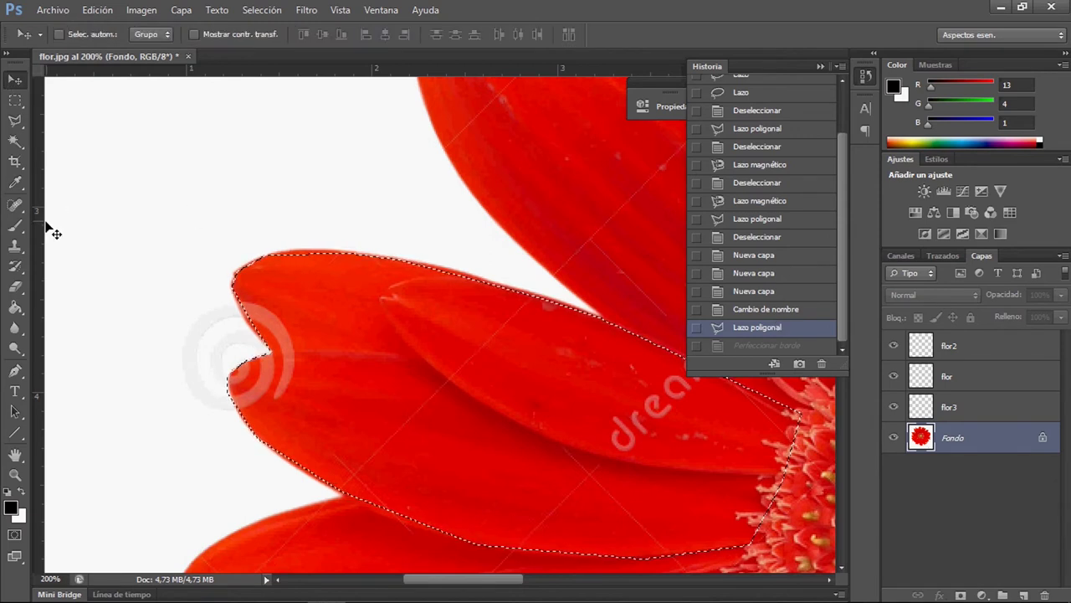
click(14, 119)
click(71, 120)
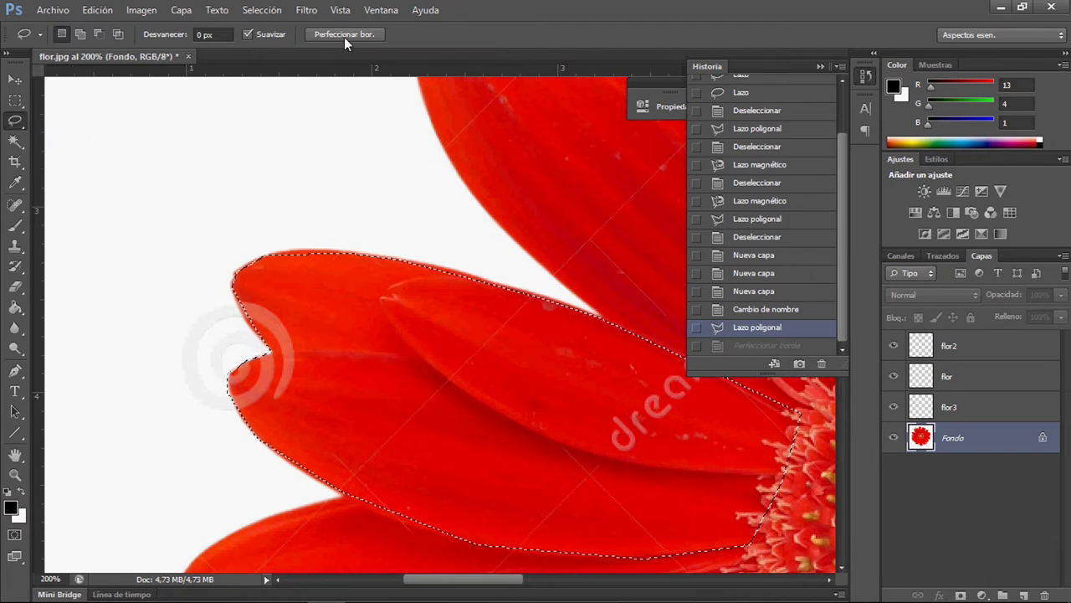
click(23, 124)
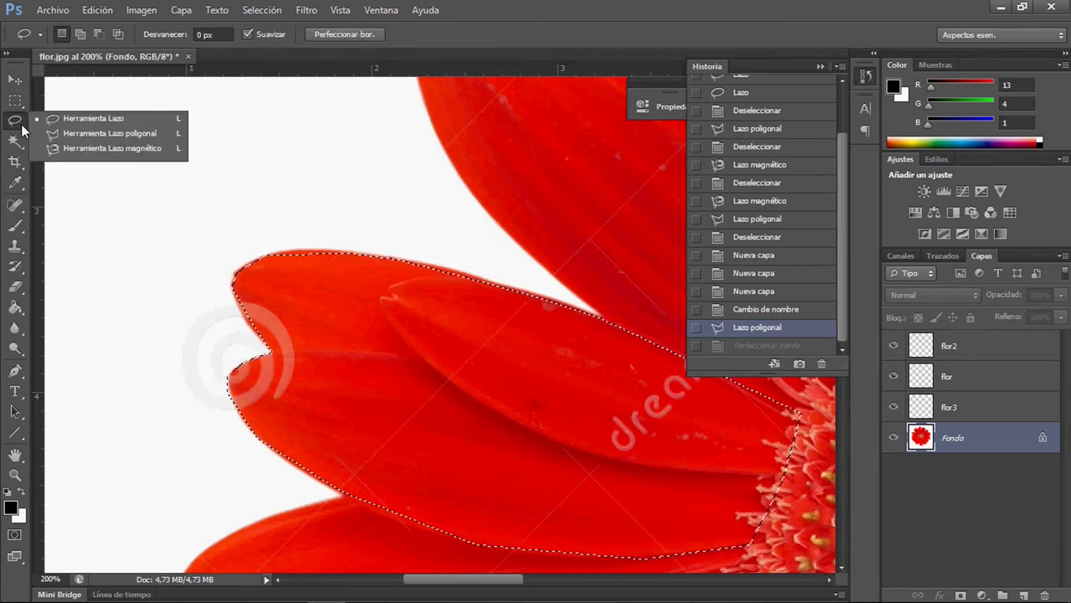
click(92, 150)
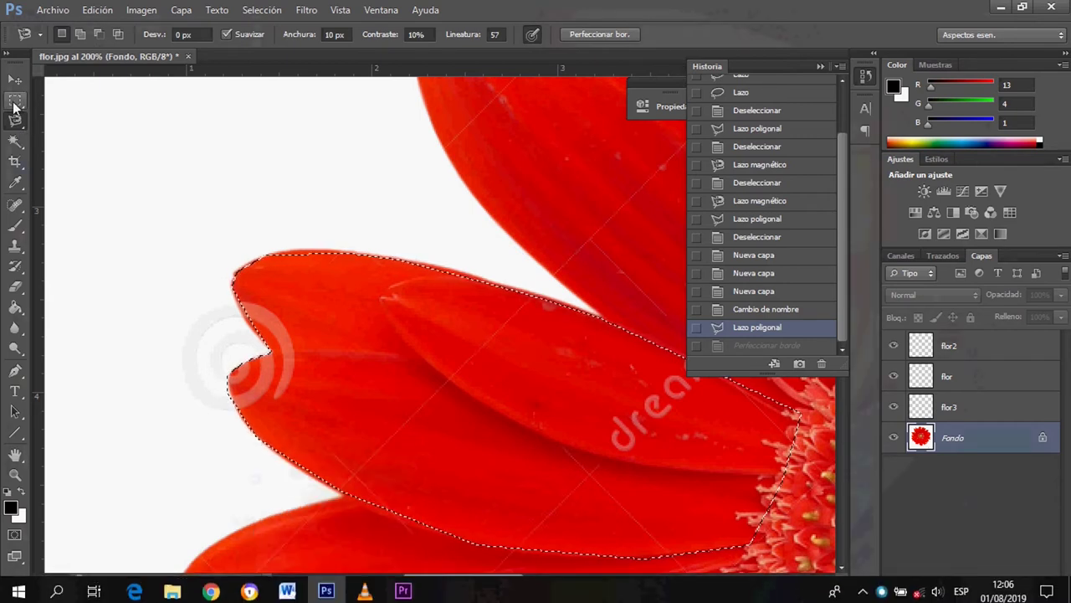
click(22, 147)
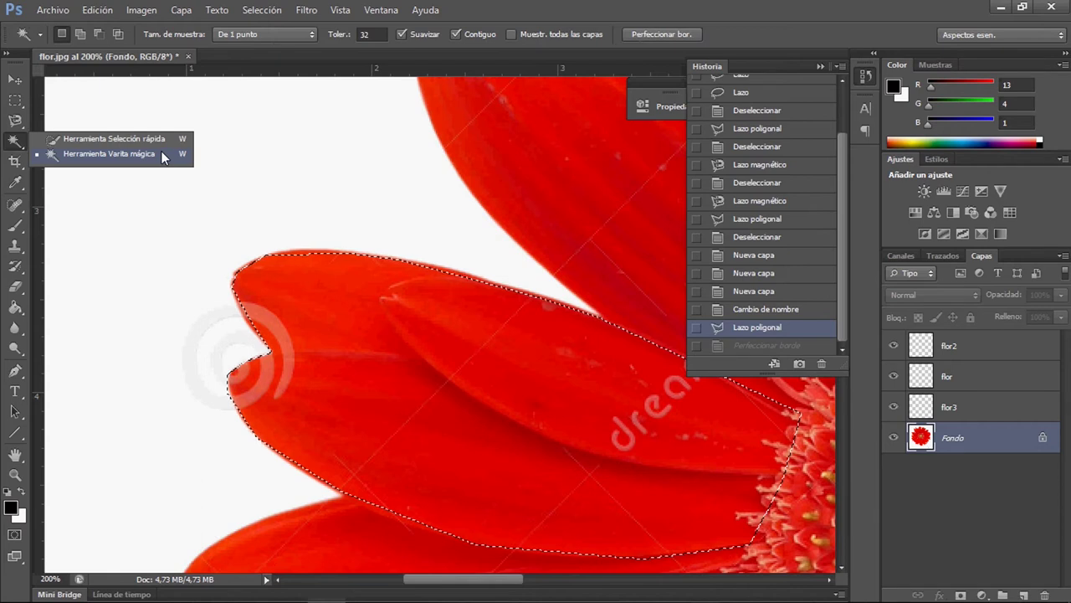
click(123, 160)
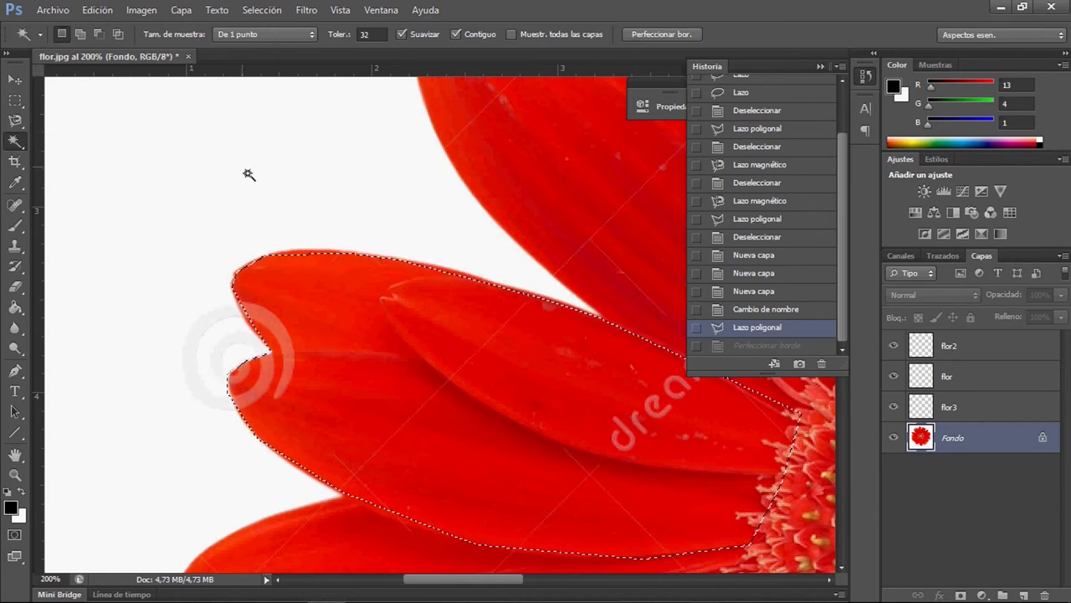
Deselect the petal and fit the whole flower image on the screen
key(ctrl+d)
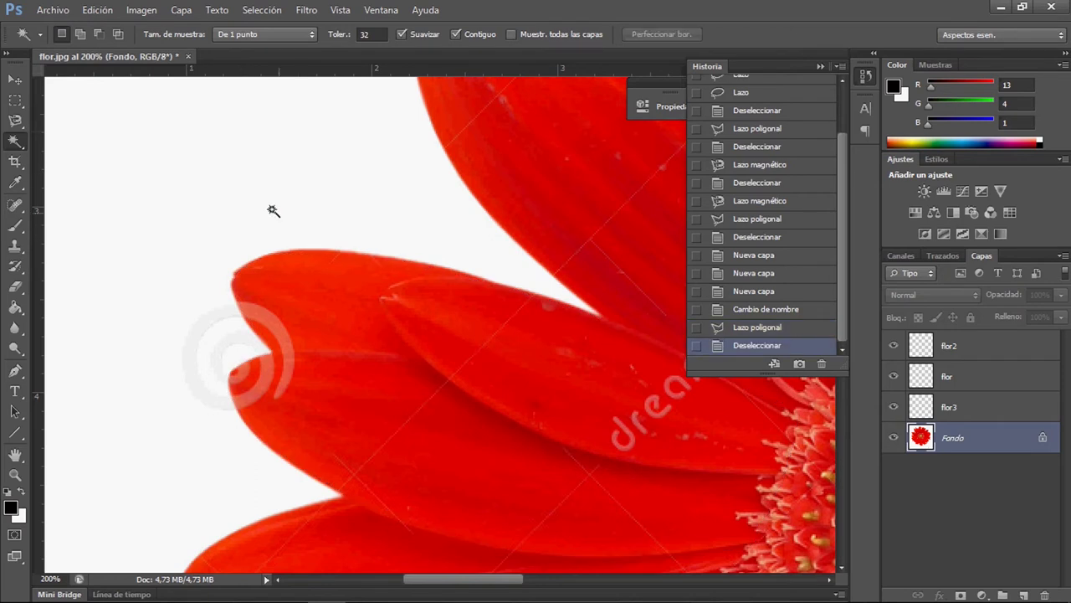
click(15, 474)
right_click(223, 281)
click(278, 365)
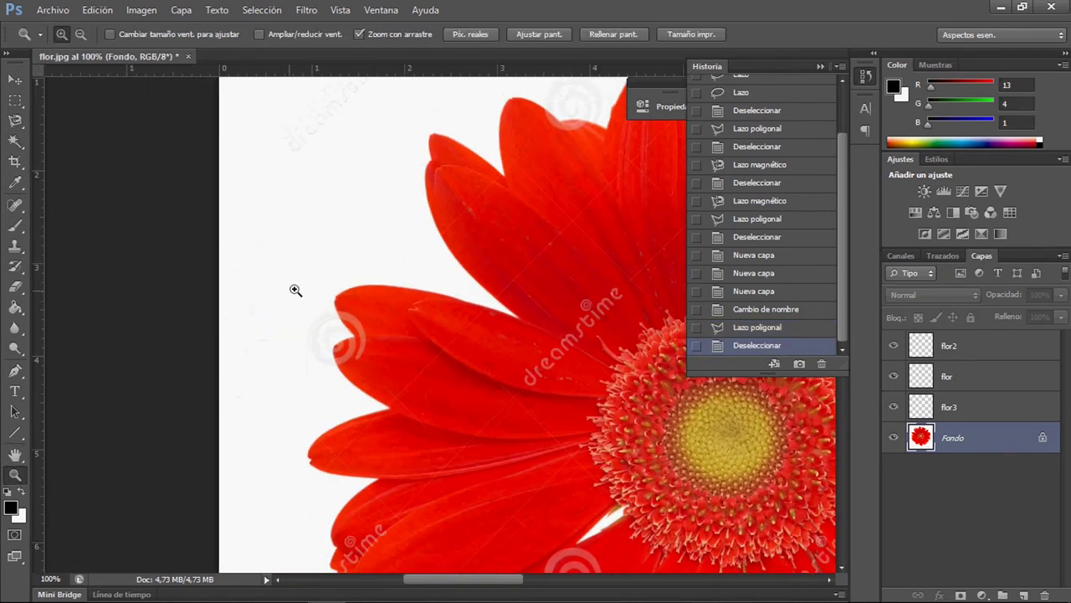
right_click(293, 273)
click(374, 284)
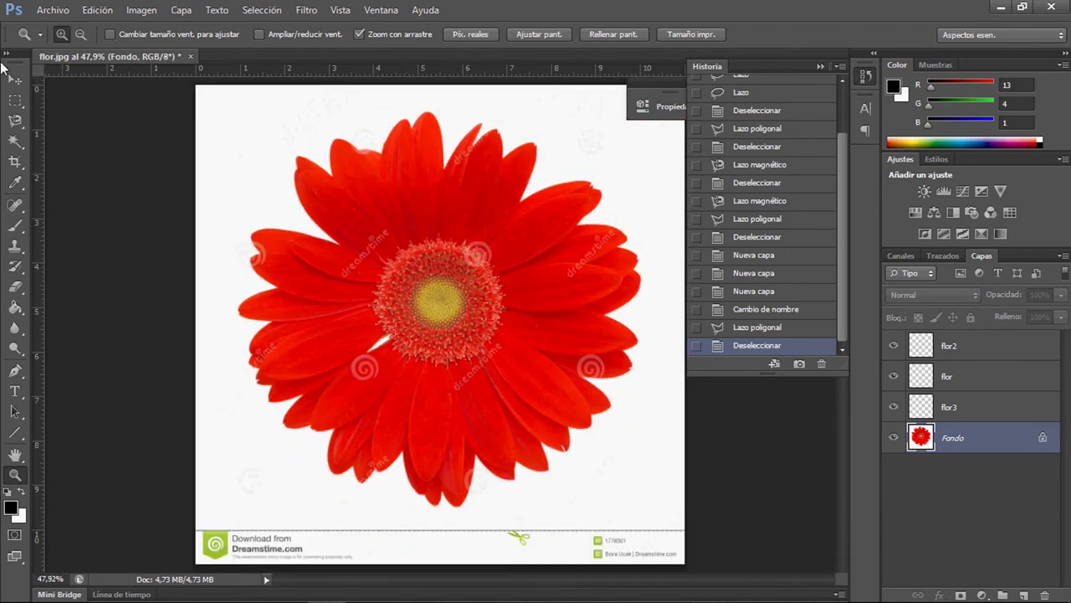
Select the white background around the flower on Fondo with the Varita mágica tool
click(15, 142)
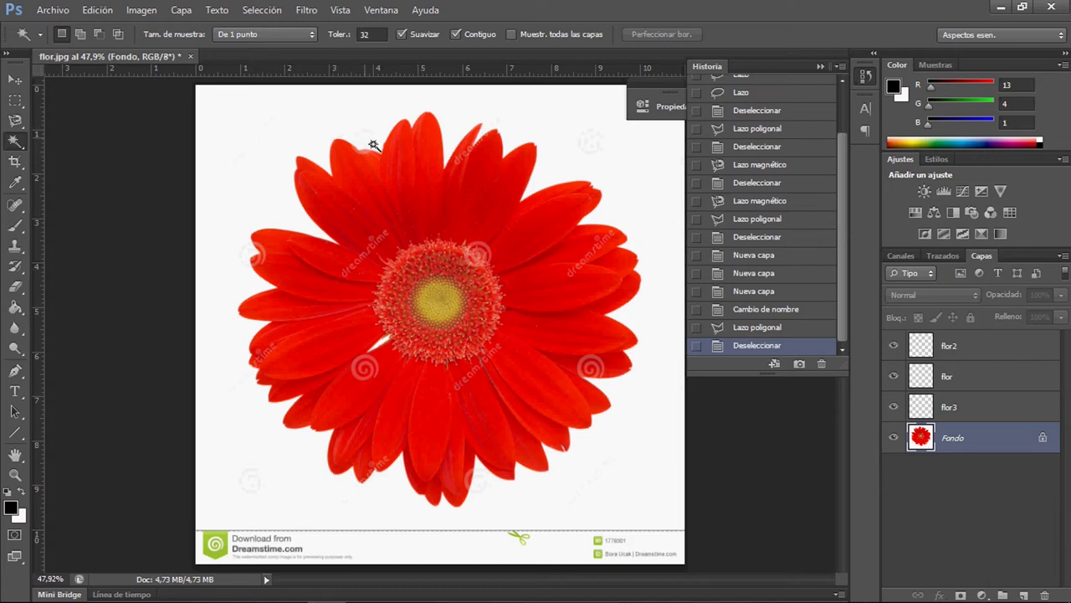
click(635, 180)
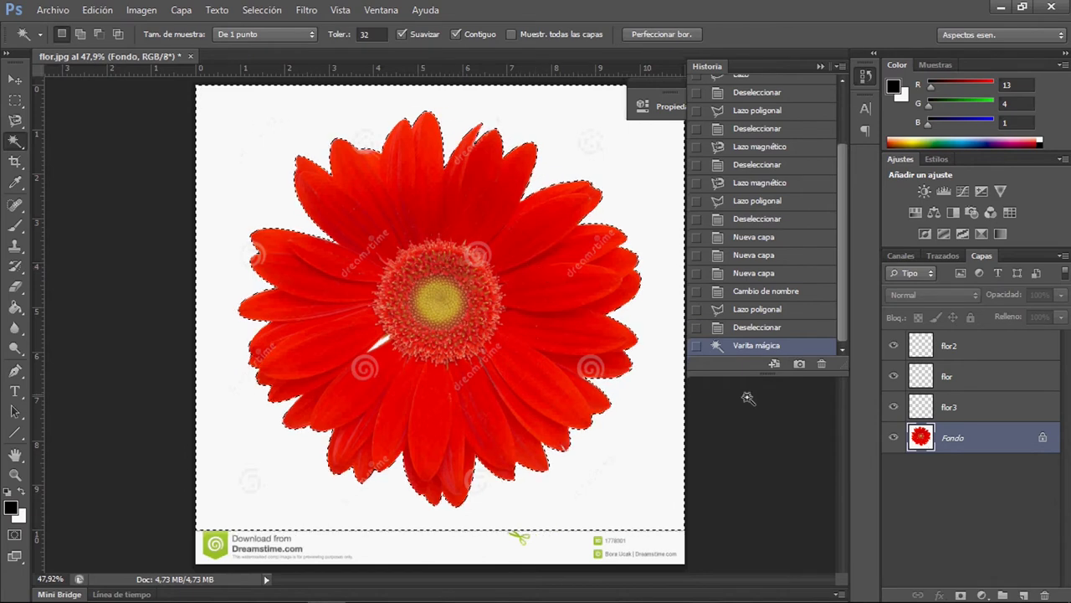
Try pasting the copied white background into flor3 with Fondo hidden, and return to the Varita mágica state in the history
click(983, 414)
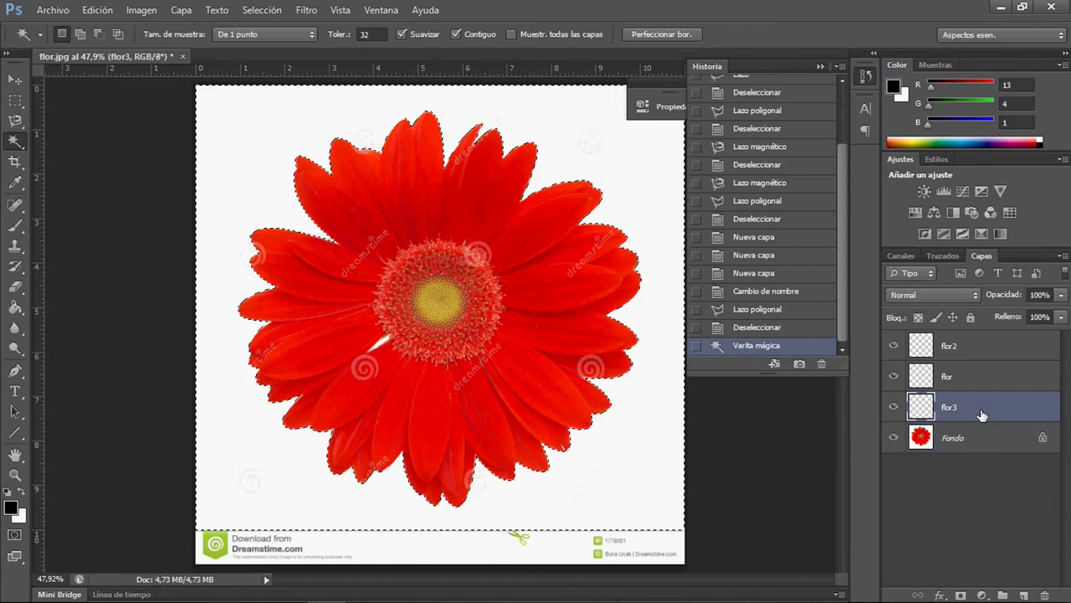
key(ctrl+v)
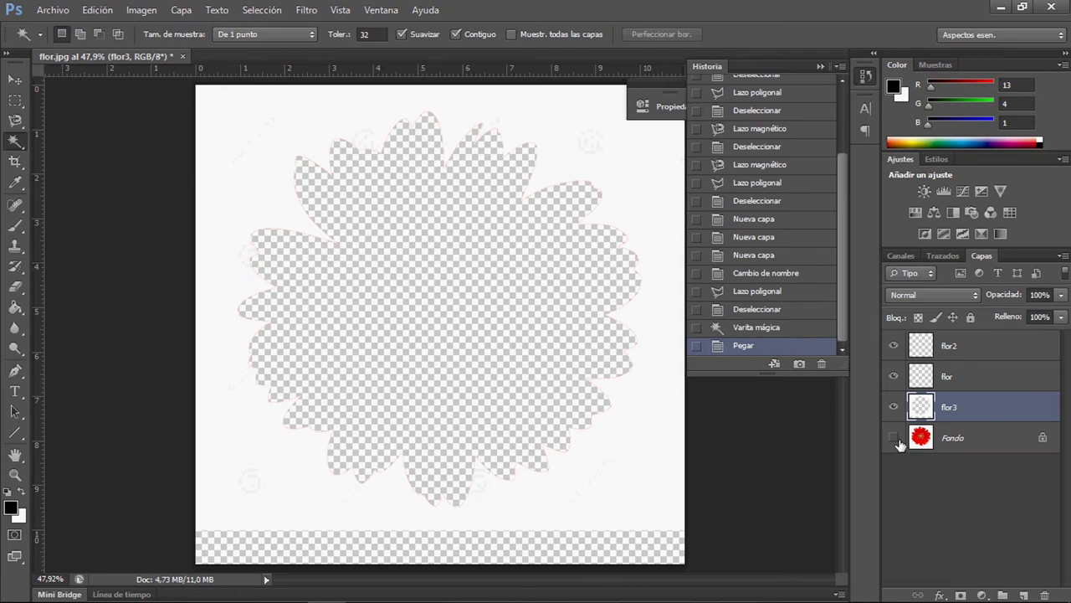
key(ctrl+z)
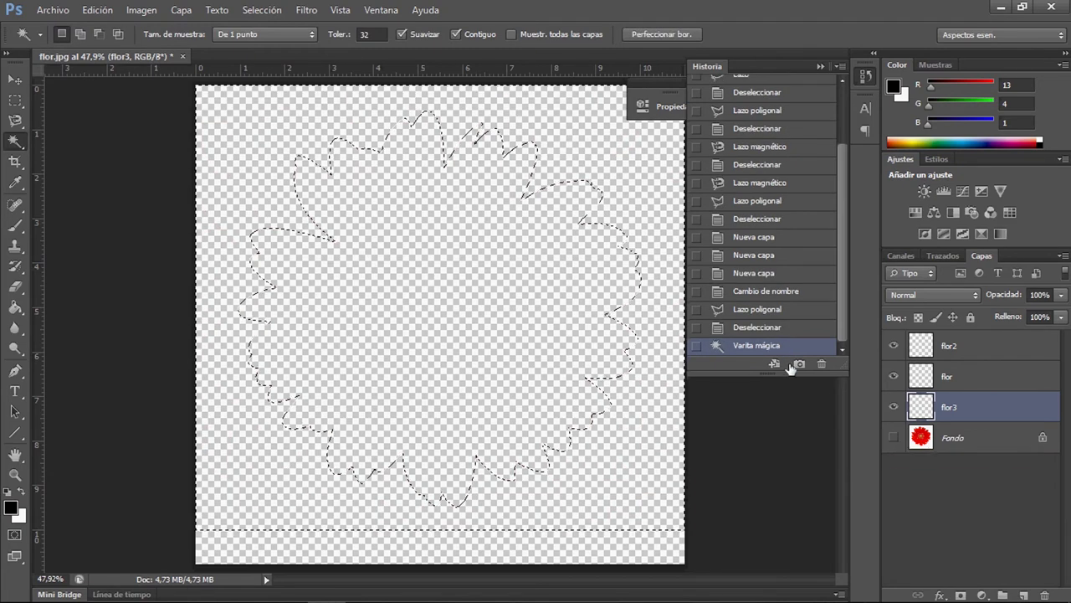
click(963, 443)
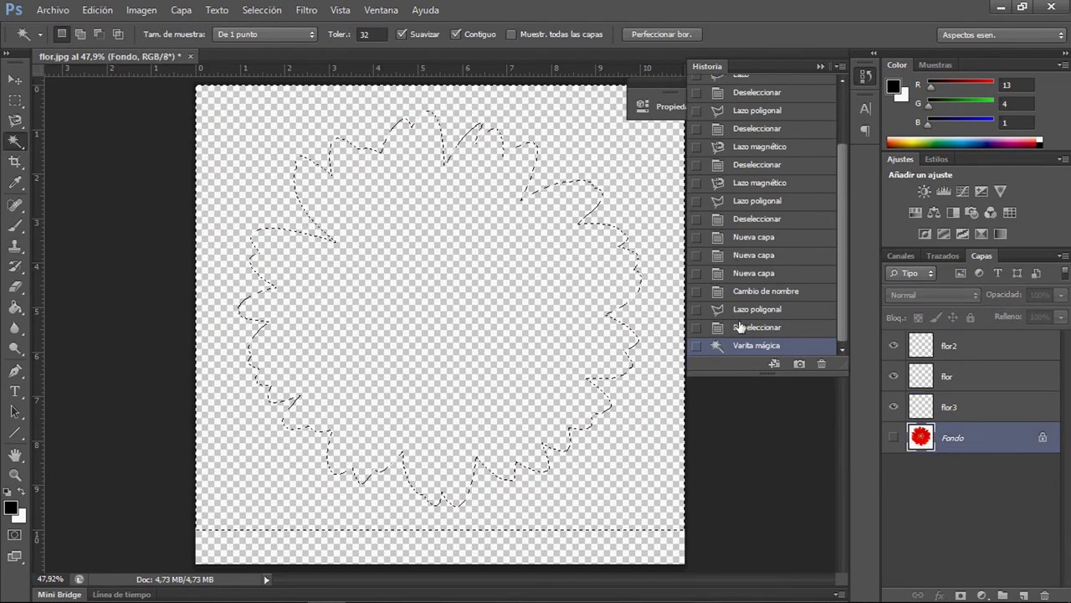
click(766, 325)
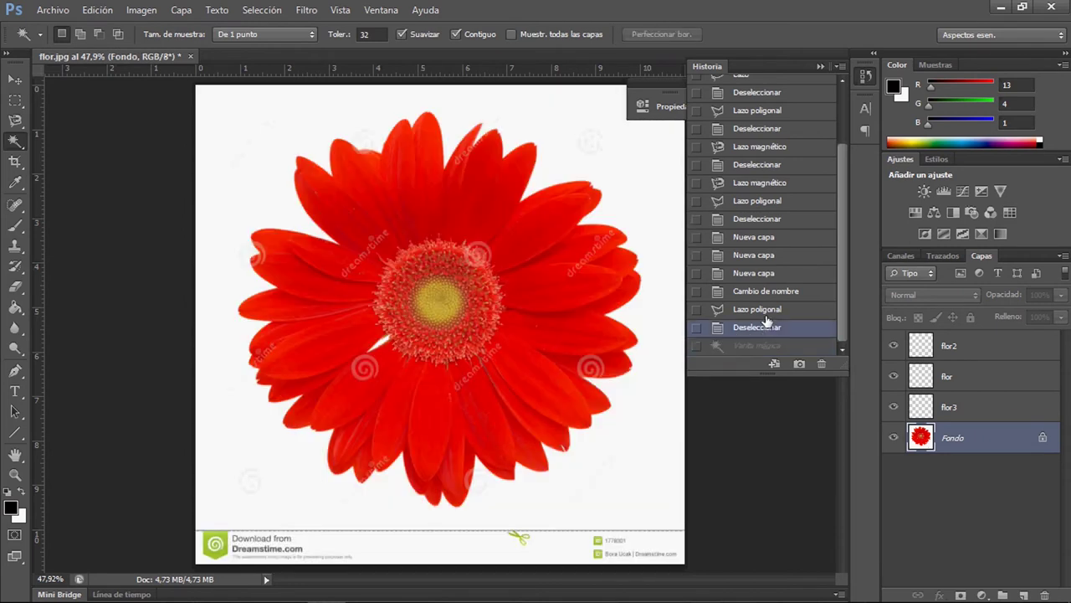
click(769, 316)
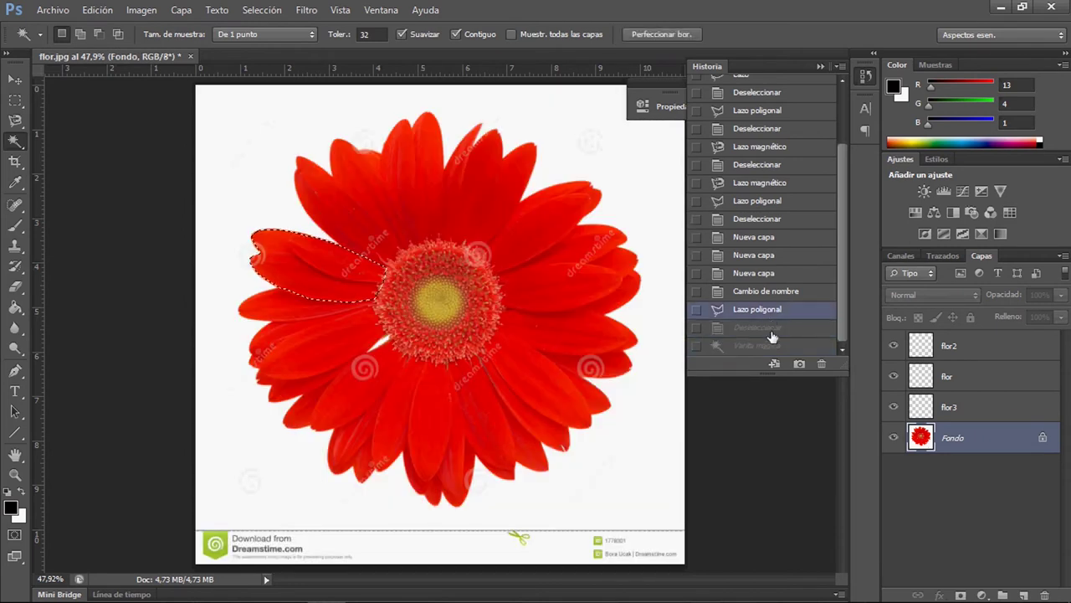
click(772, 335)
click(774, 350)
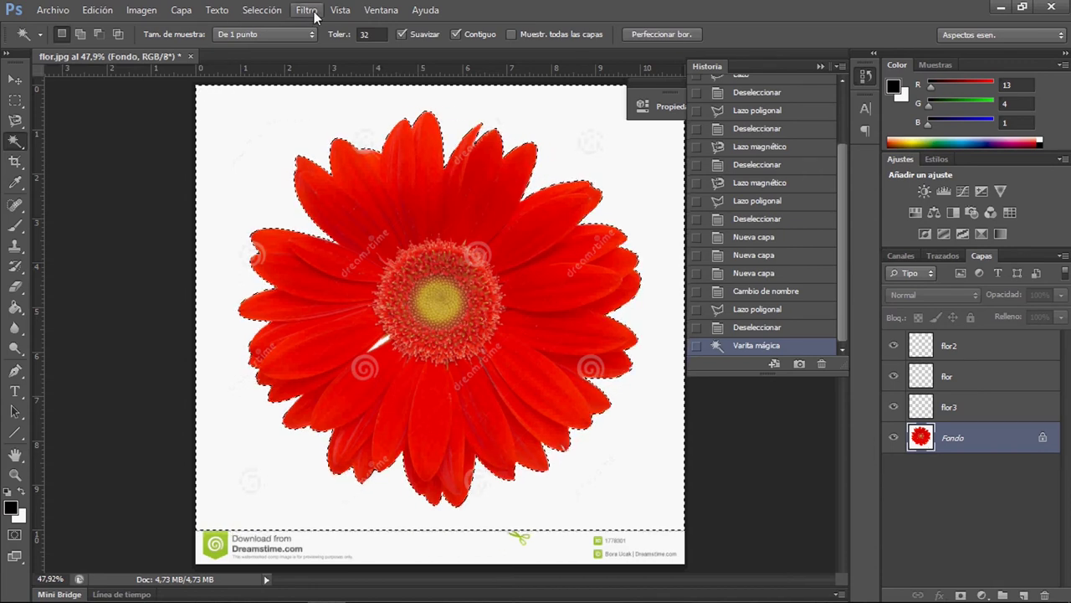
Try inverting the selection and pasting the flower into flor3 with Fondo hidden, and revert to the Varita mágica state
click(278, 19)
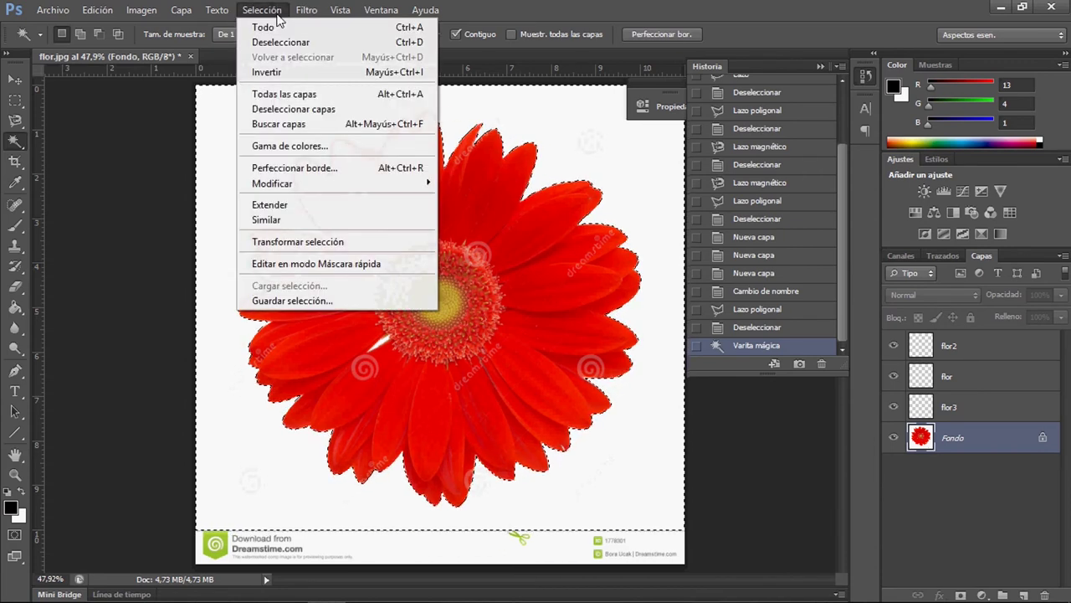
click(283, 76)
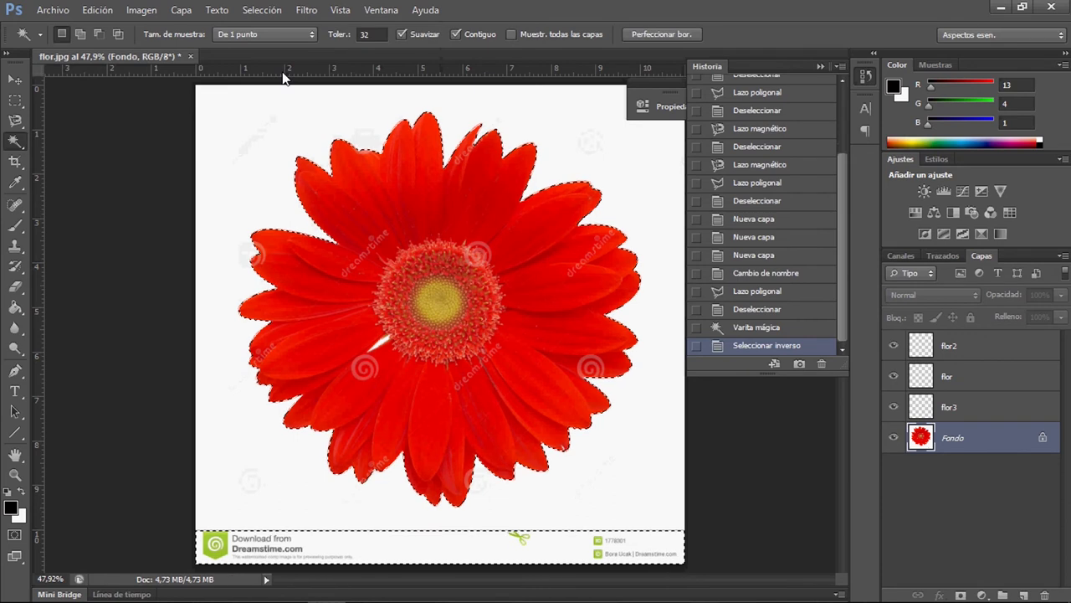
click(983, 410)
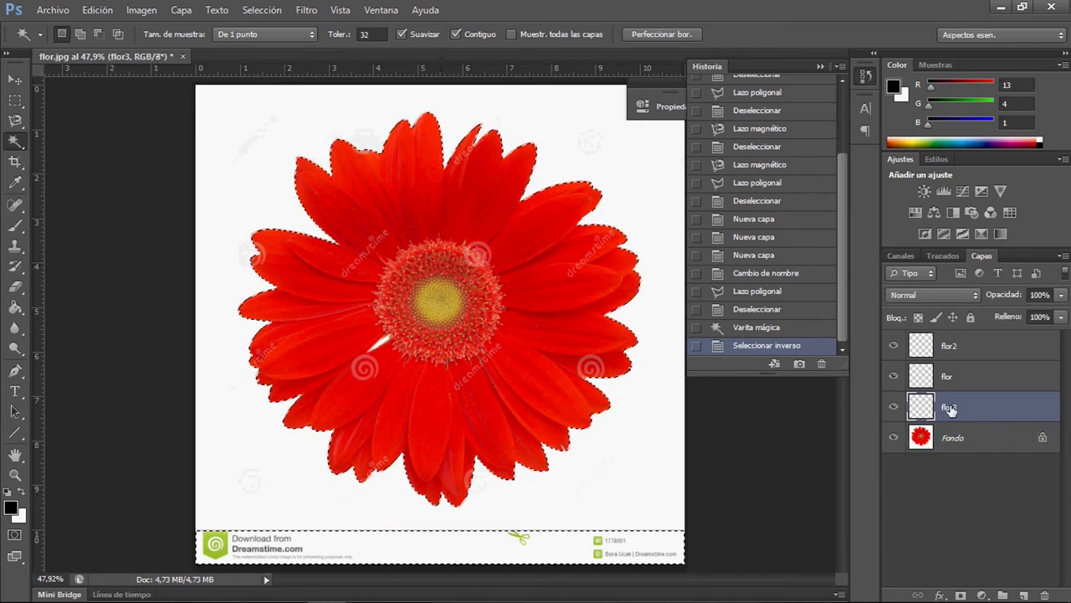
key(ctrl+v)
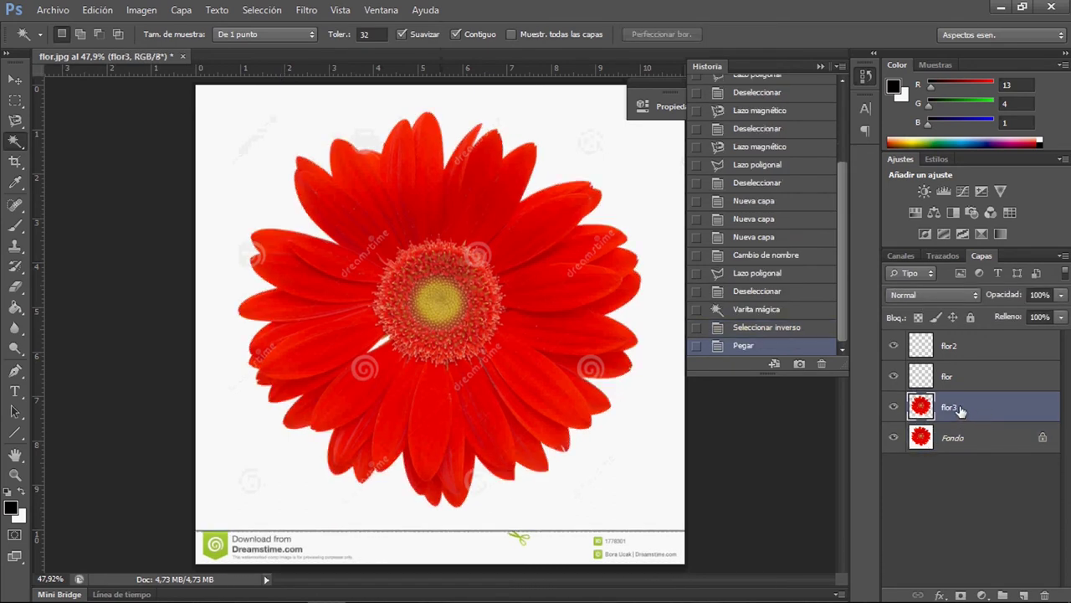
click(894, 438)
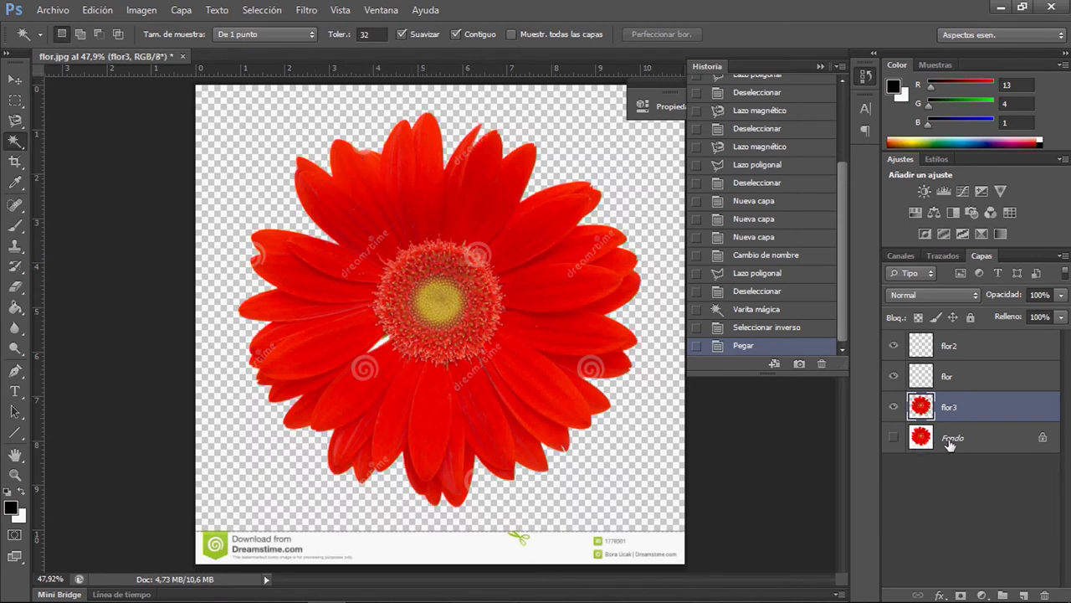
click(805, 314)
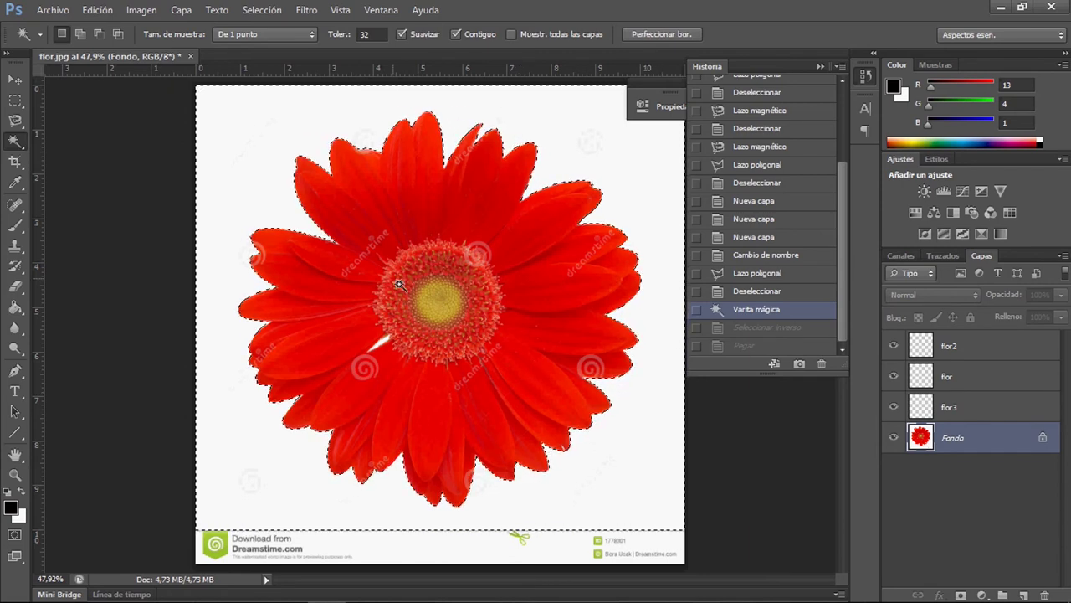
Smooth the edge of the magic wand selection slightly with Perfeccionar borde
click(660, 33)
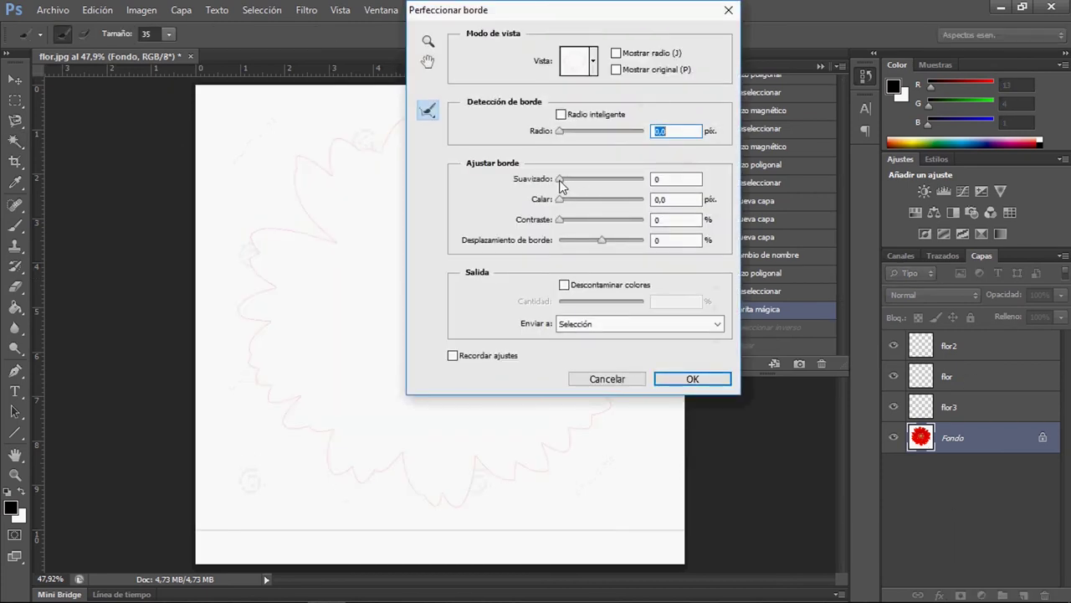
drag(565, 179, 565, 180)
click(693, 379)
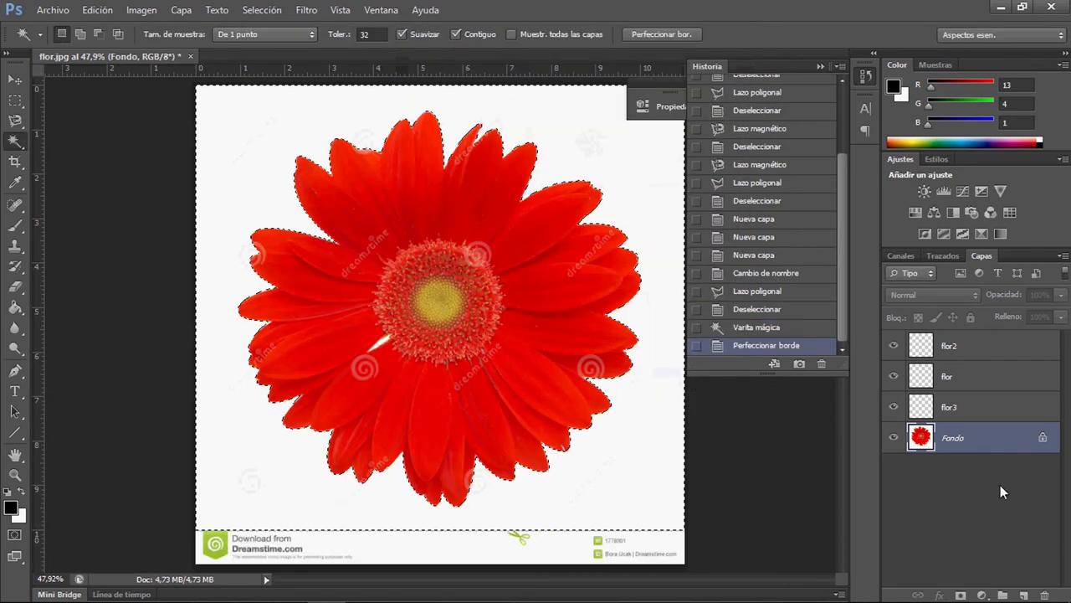
Try pasting the refined background selection into flor3, and revert to the state before the edge refinement
key(ctrl+c)
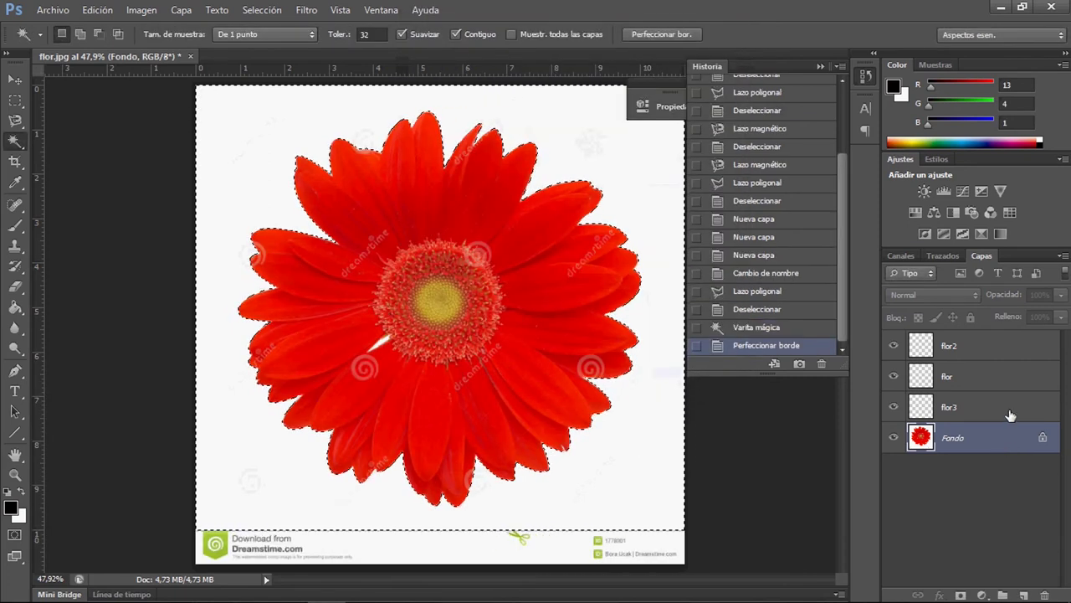
click(1011, 411)
key(ctrl+v)
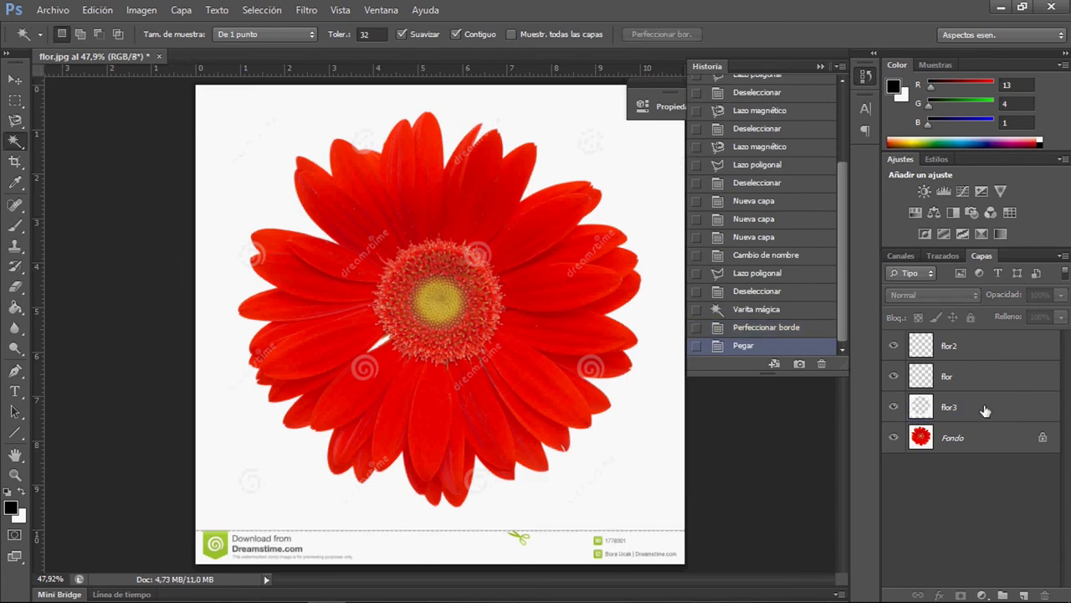
key(ctrl+z)
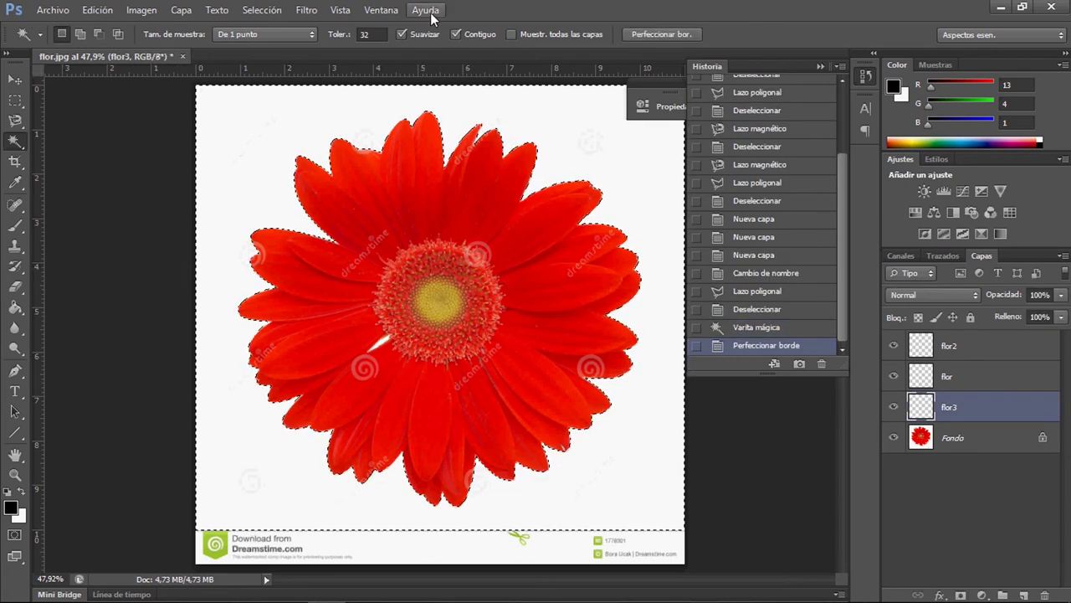
click(779, 329)
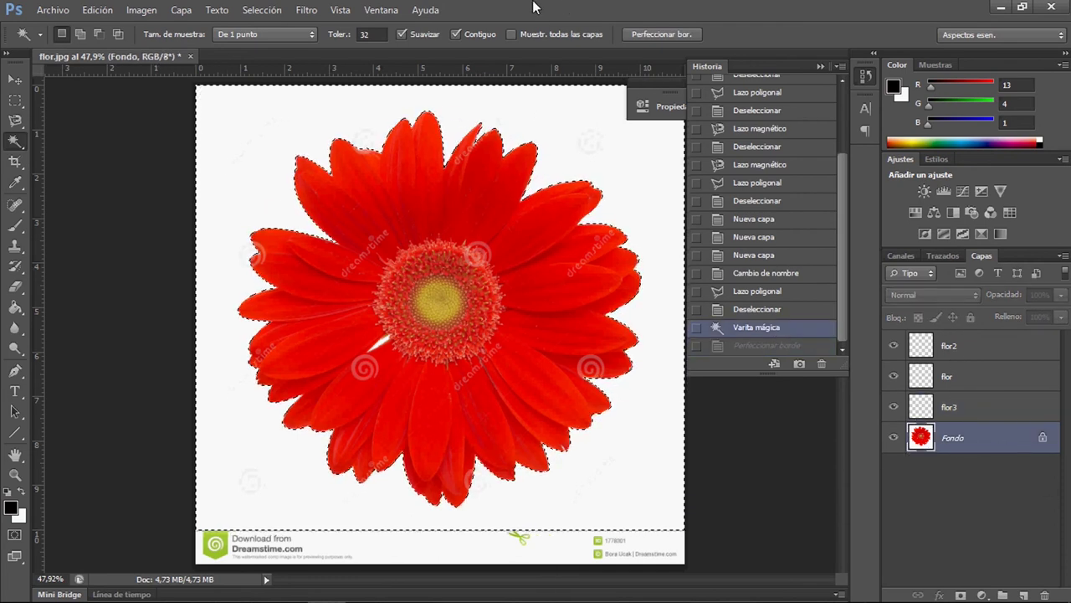
Refine the background selection's edge again with Perfeccionar borde, raising Suavizado slightly
click(640, 34)
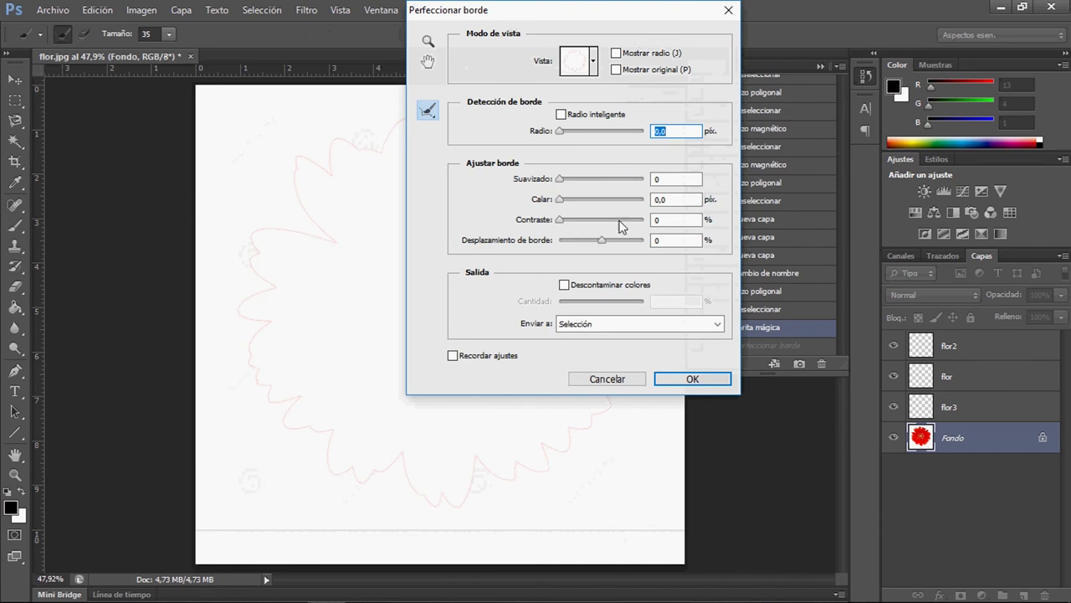
drag(561, 179, 565, 180)
click(692, 379)
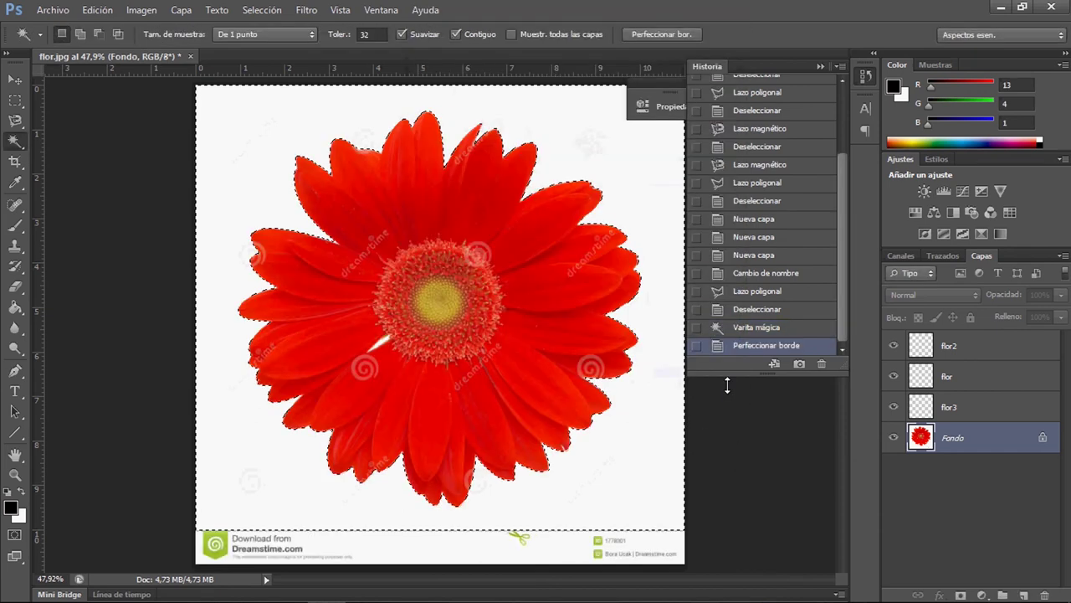
Invert the refined selection and paste a copy of the flower into flor3, with Fondo hidden
click(262, 10)
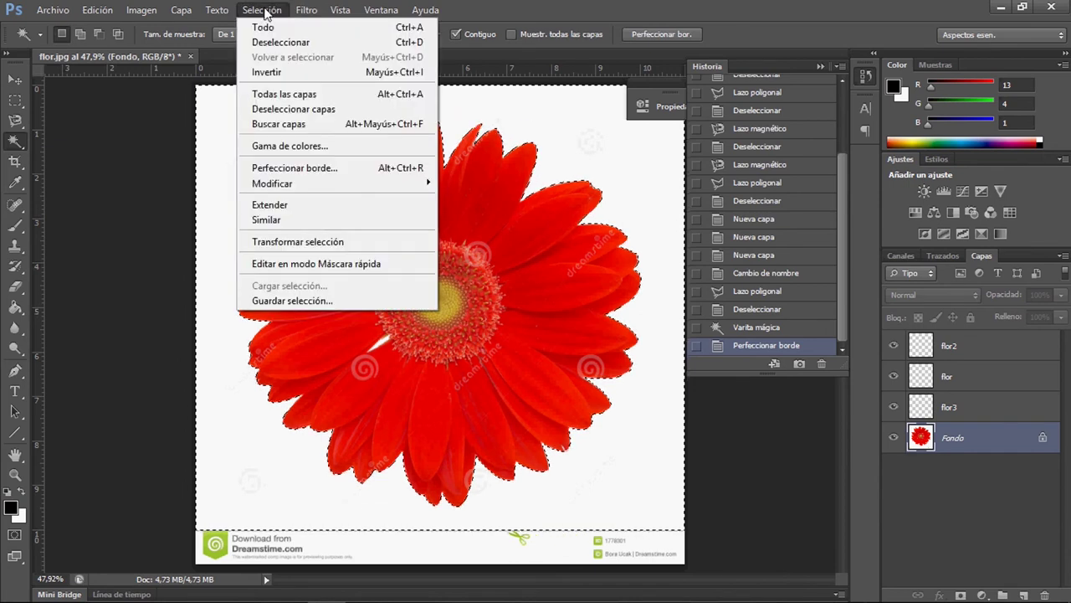
click(275, 73)
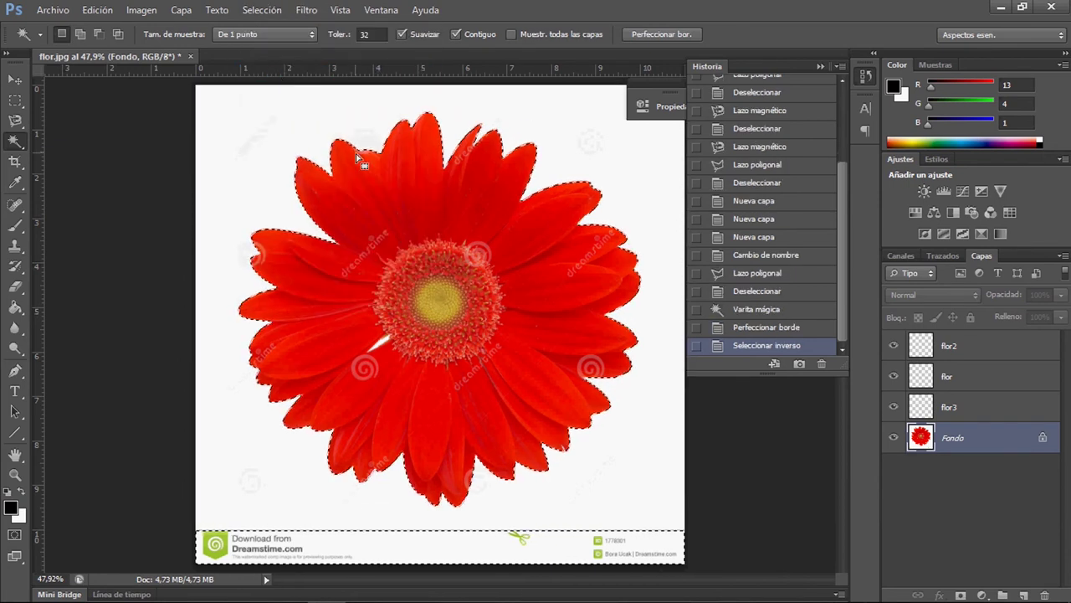
click(950, 407)
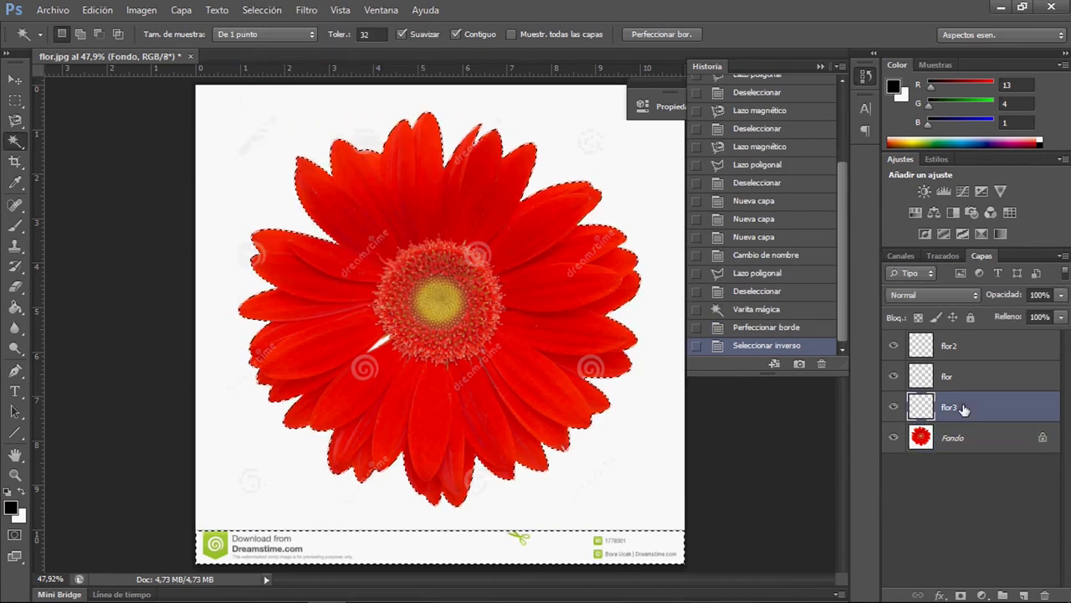
key(ctrl+v)
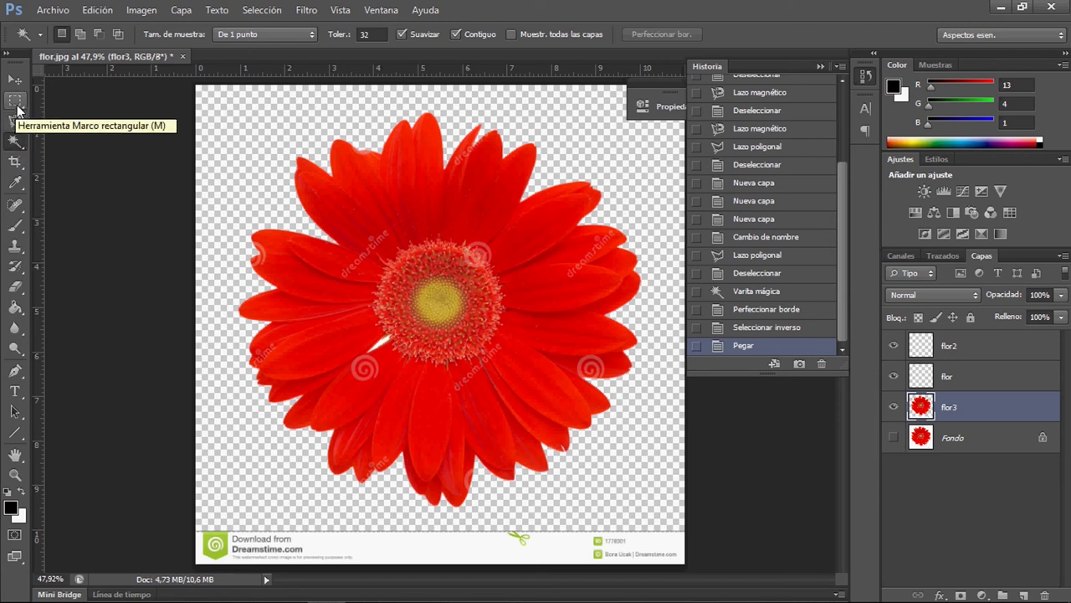
Try deleting the Dreamstime footer strip from flor3 with a rectangular marquee selection, and revert to the Pegar state
drag(16, 107, 64, 98)
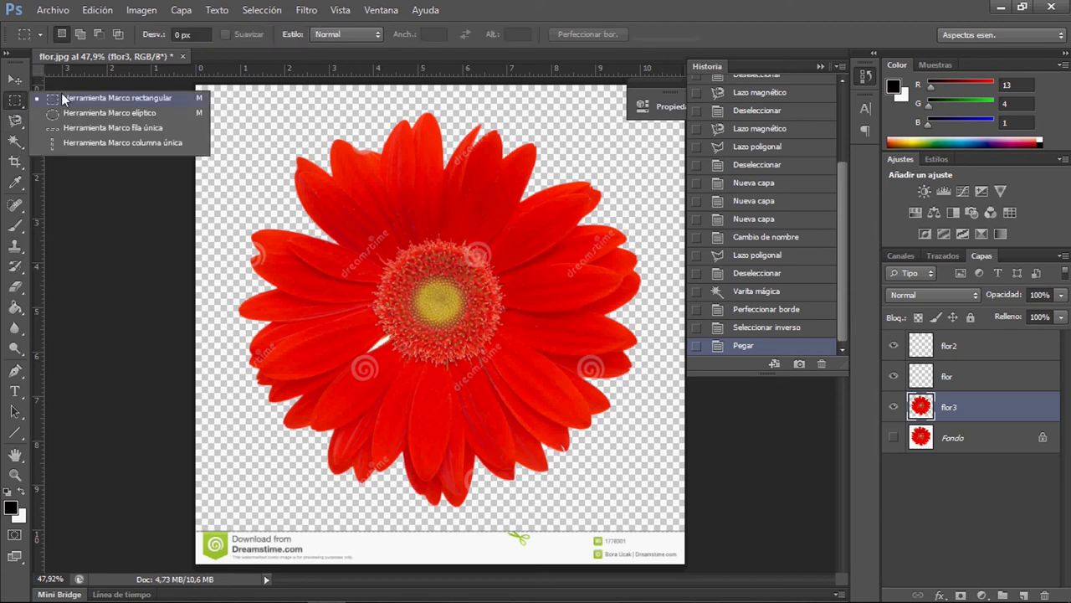
click(129, 103)
drag(190, 516, 770, 586)
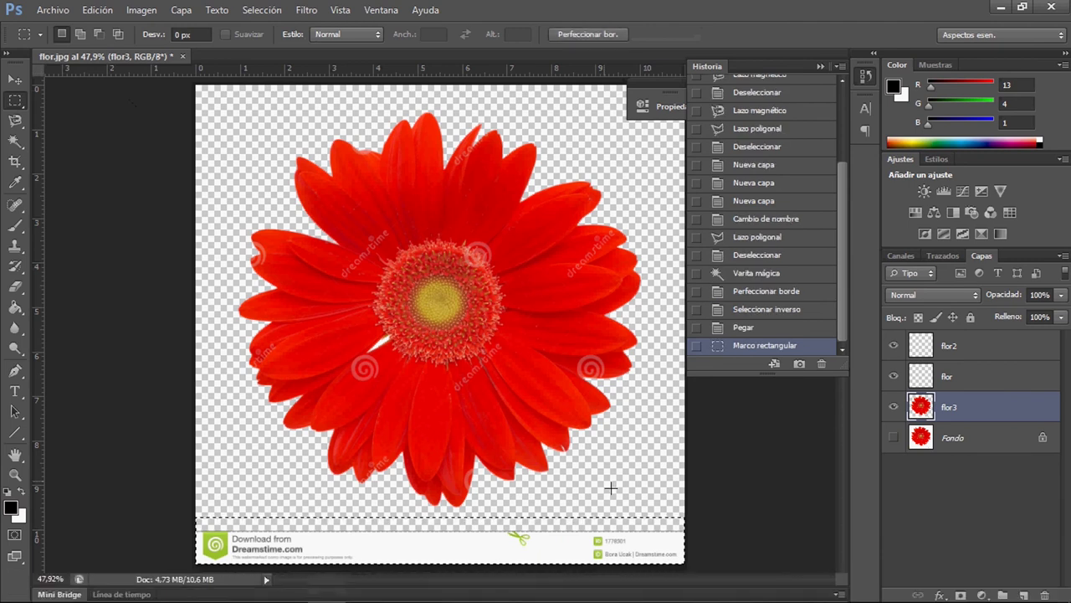
key(Delete)
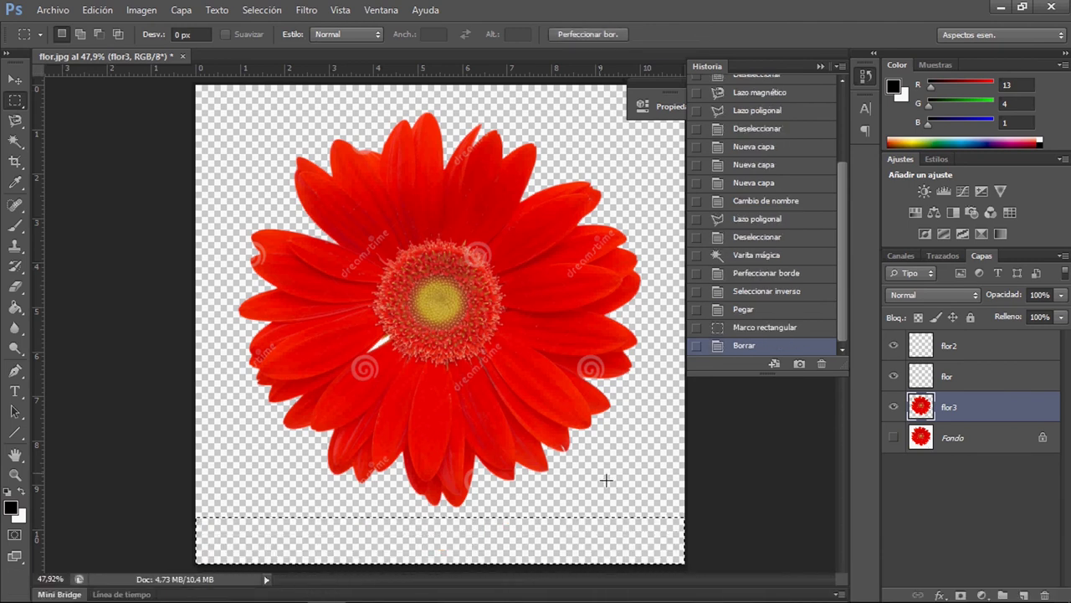
key(ctrl+d)
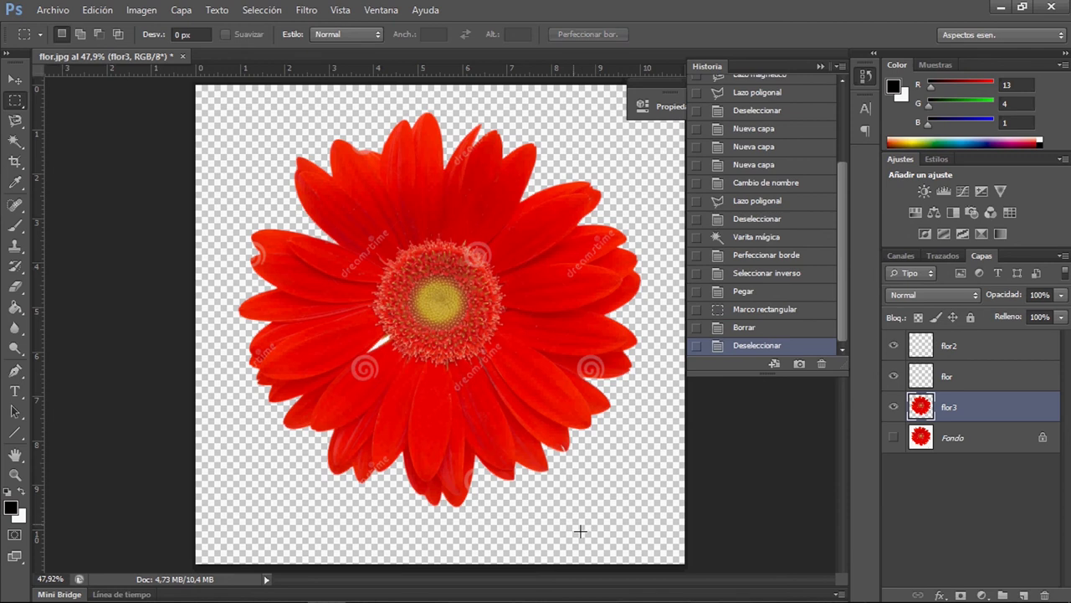
click(787, 293)
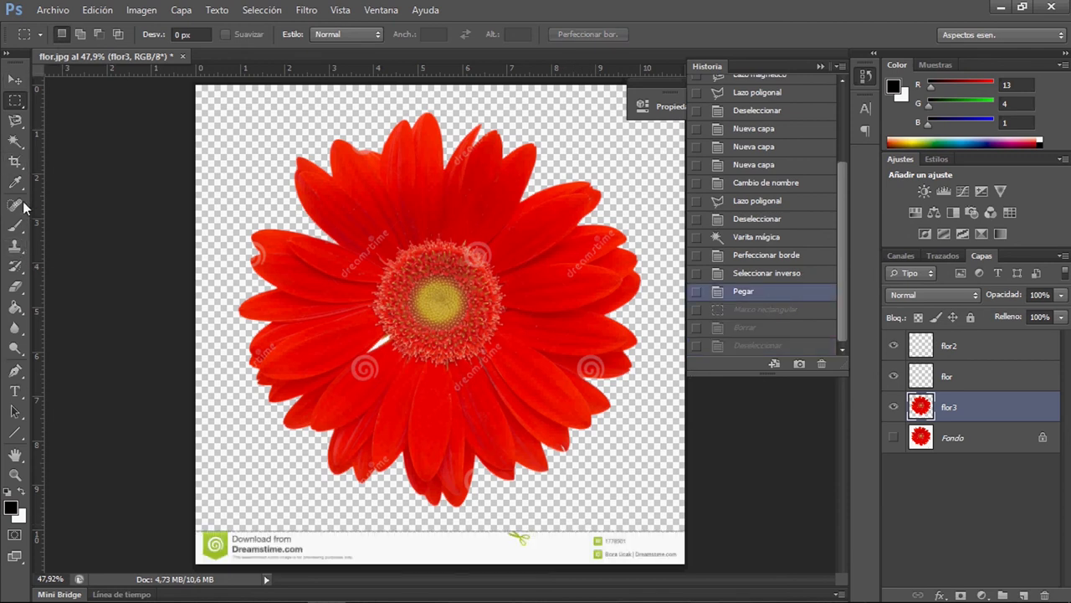
Try erasing the Dreamstime footer strip from flor3 with the Eraser, enlarging the brush to 77 px
click(13, 288)
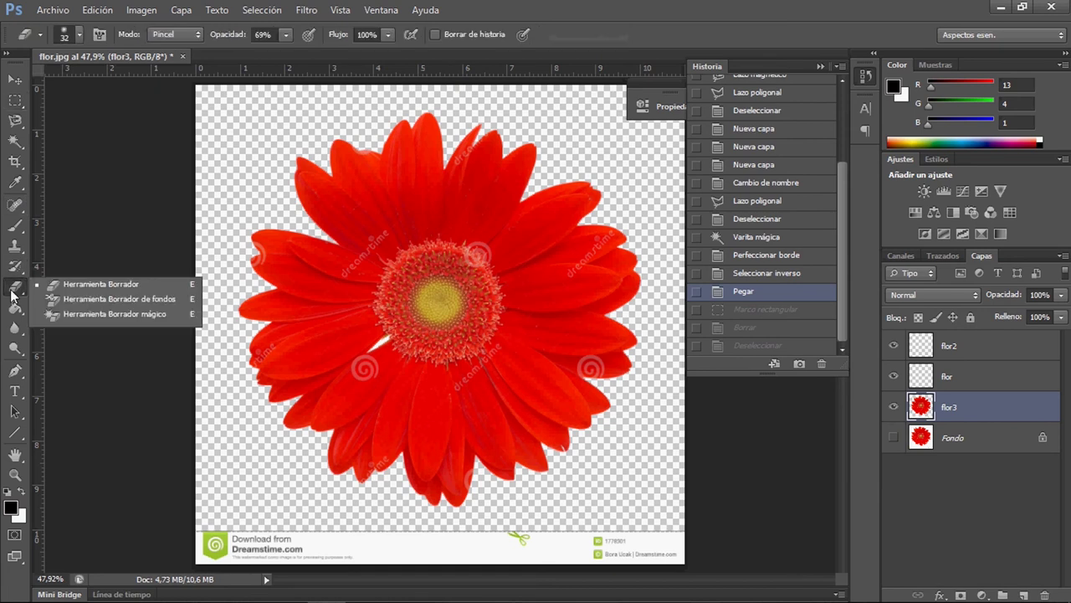
click(121, 288)
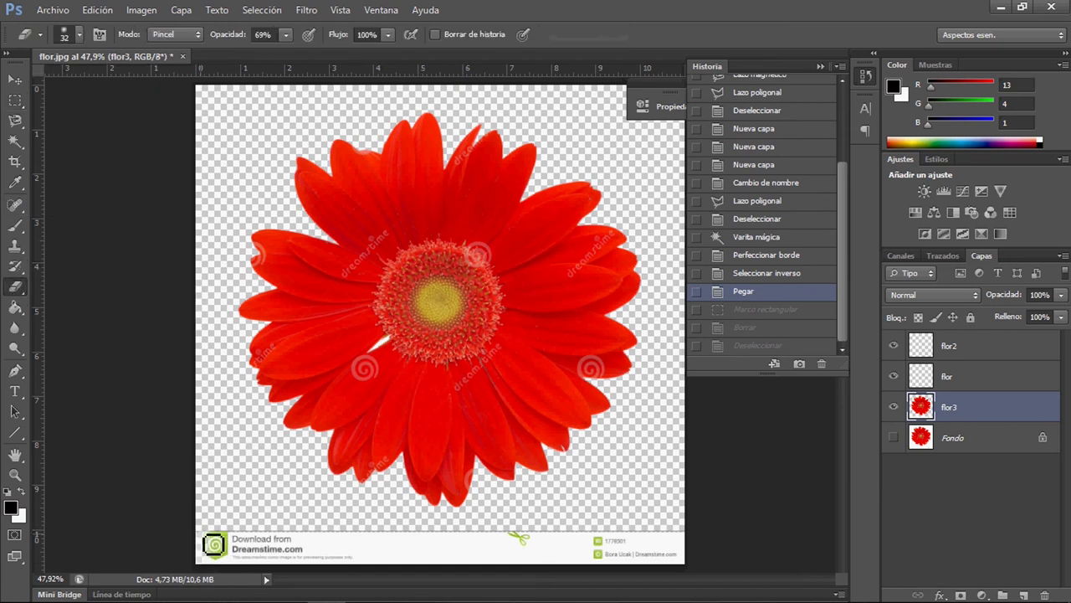
mouse_move(214, 545)
mouse_down()
mouse_move(283, 565)
mouse_move(227, 576)
mouse_move(340, 558)
mouse_move(270, 543)
mouse_move(283, 545)
mouse_move(238, 565)
mouse_move(353, 574)
mouse_move(301, 560)
mouse_up()
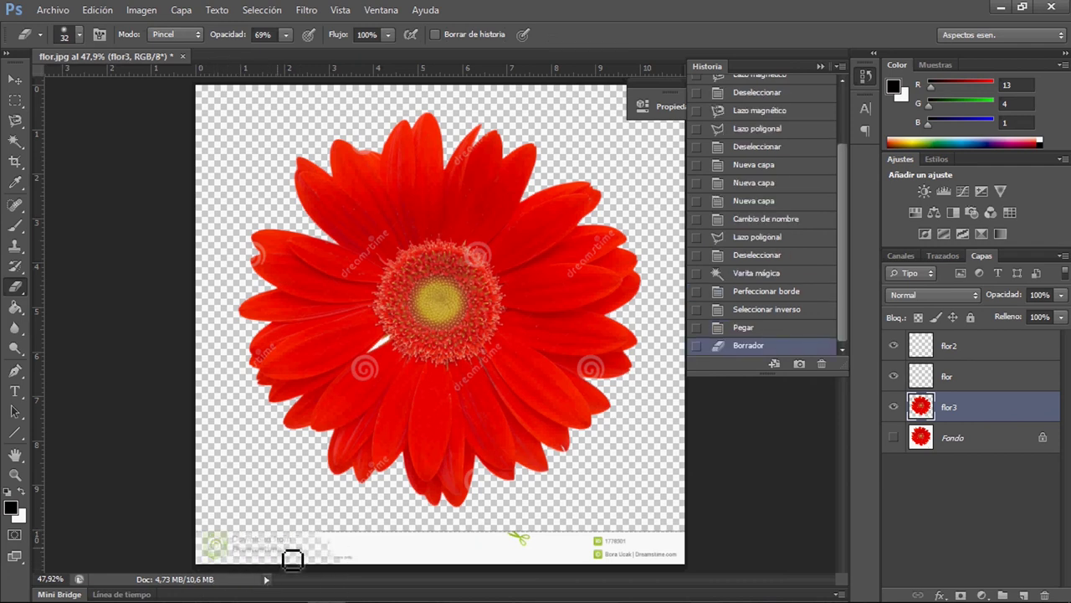
click(80, 36)
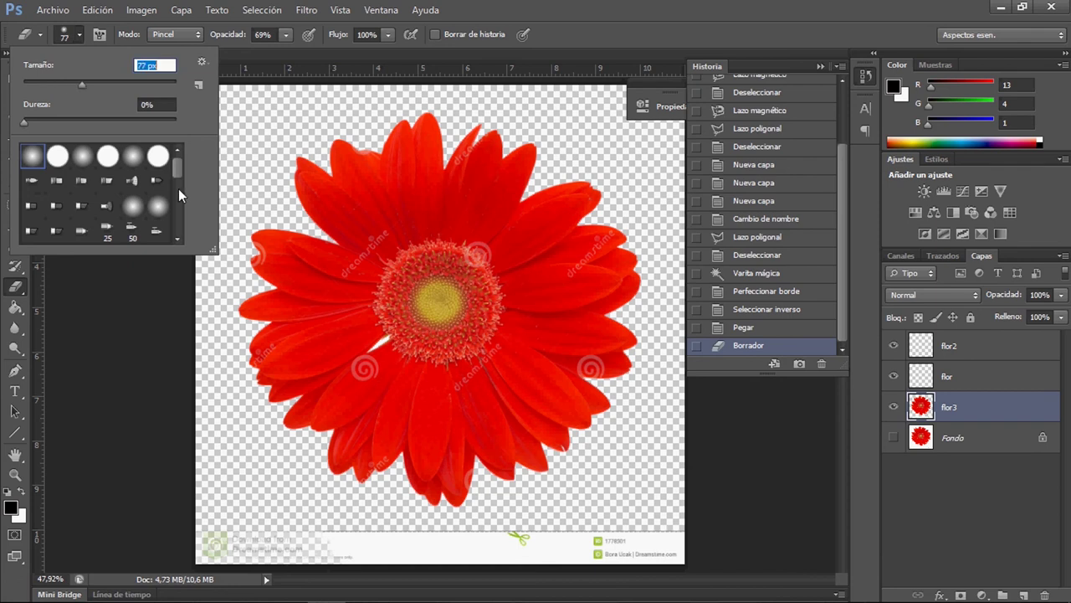
drag(328, 568, 376, 572)
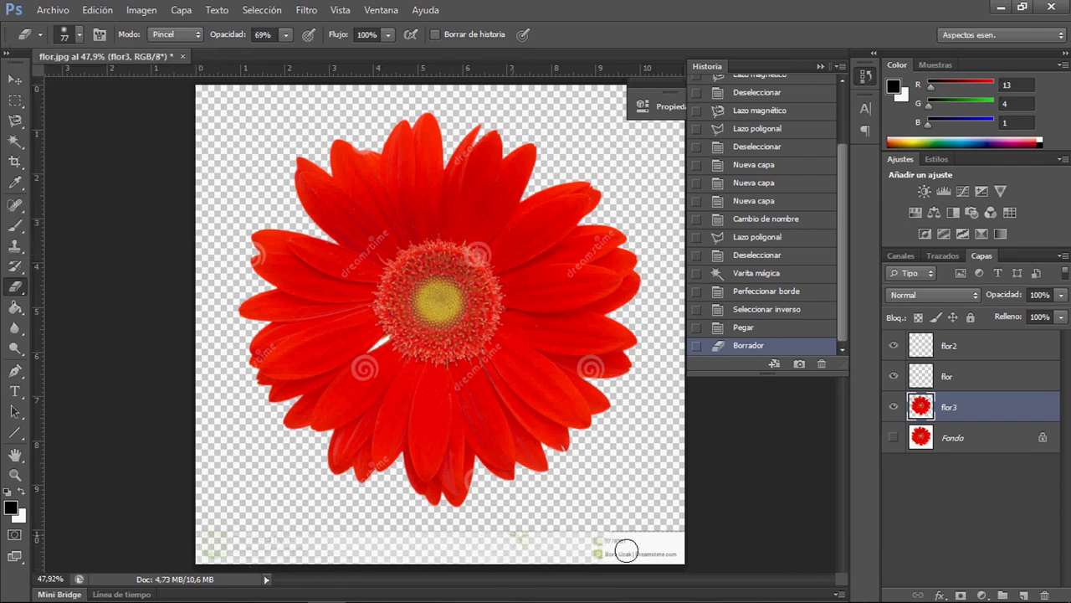
drag(627, 551, 644, 552)
Try framing the partly erased footer strip with a rectangular marquee, and redraw the selection closer to the strip's upper edge
click(15, 99)
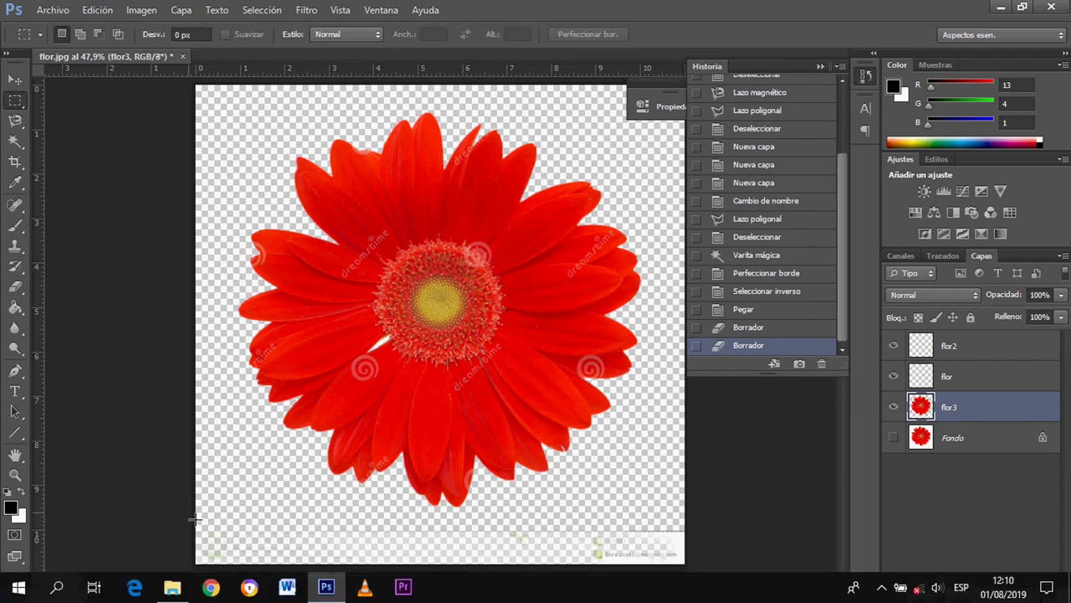
drag(195, 512, 690, 573)
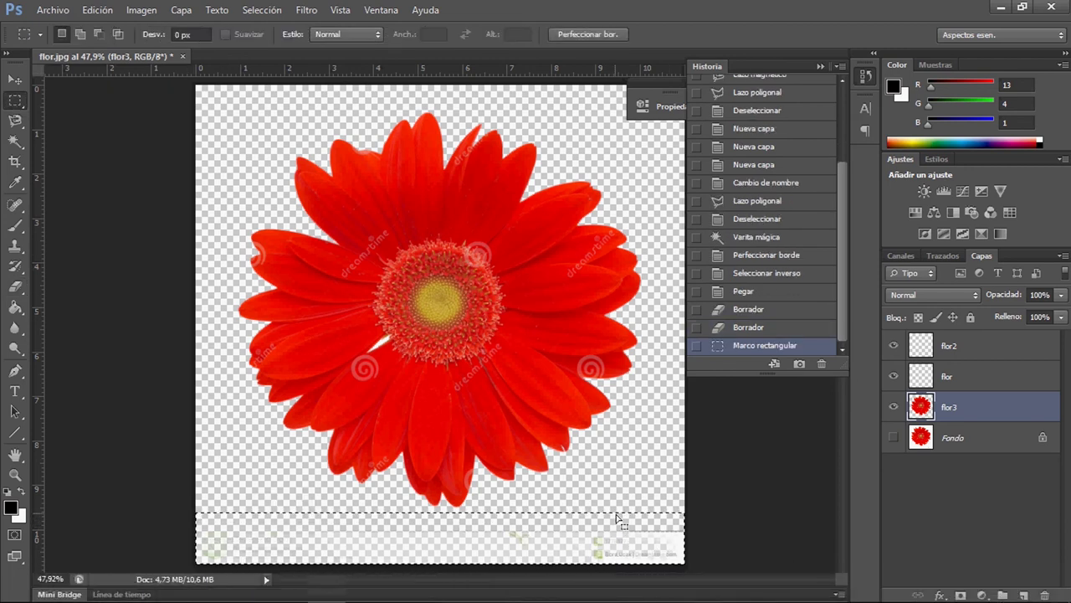
key(ctrl+d)
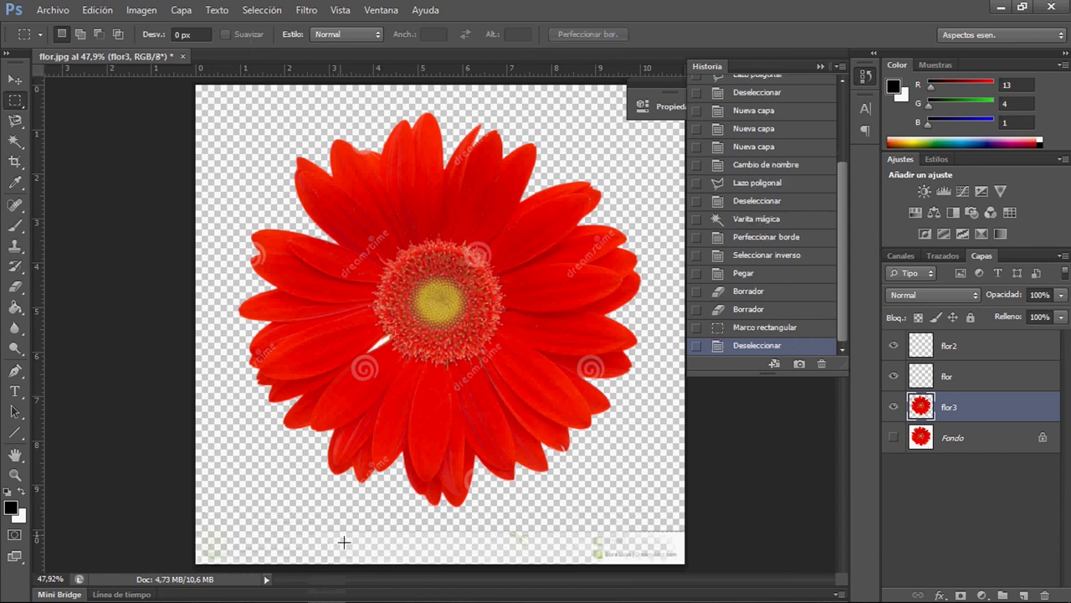
drag(619, 575, 720, 568)
Examine up close how the marquee's upper edge lines up with the border line of the partly erased footer
key(z)
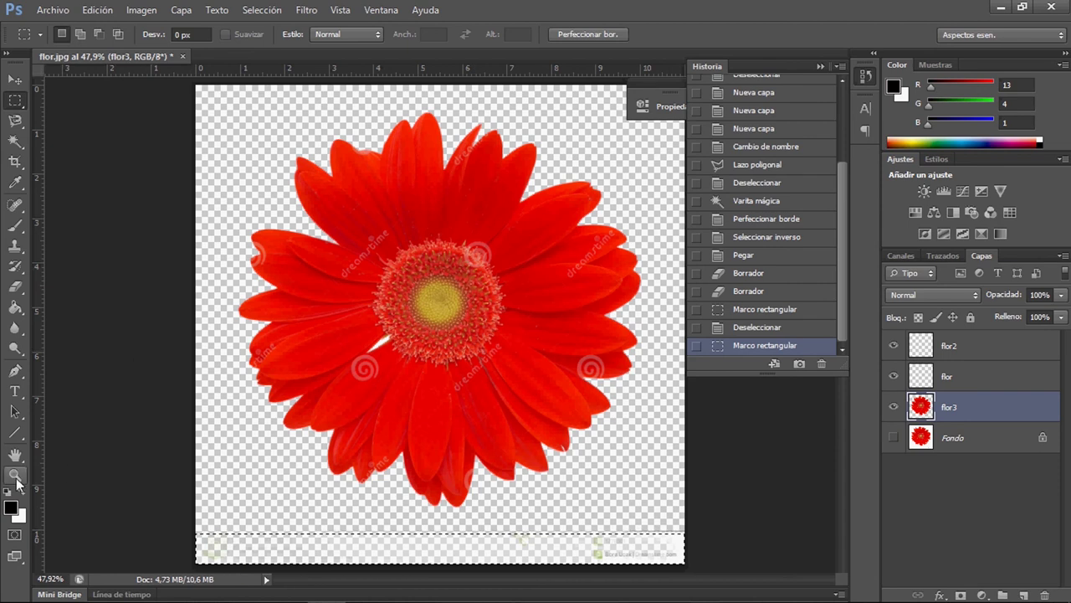
click(675, 547)
drag(674, 547, 672, 562)
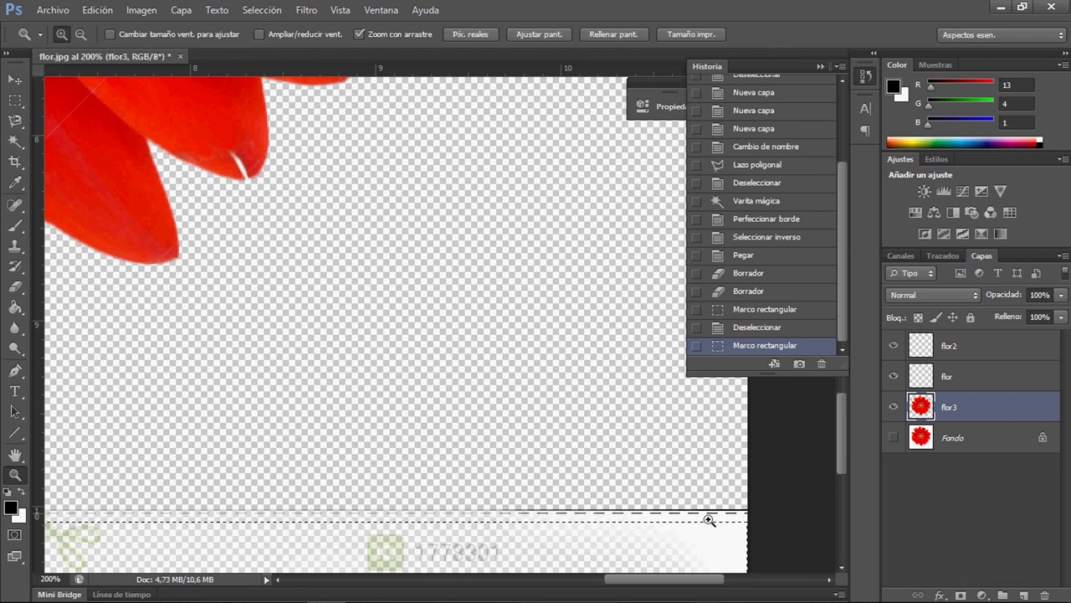
right_click(501, 458)
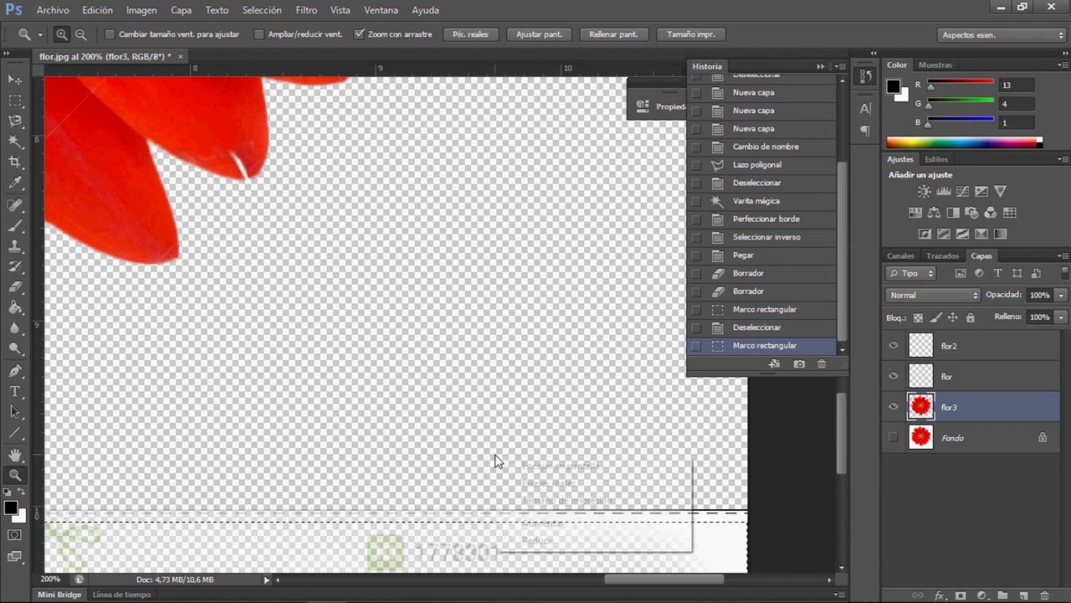
click(557, 541)
right_click(536, 413)
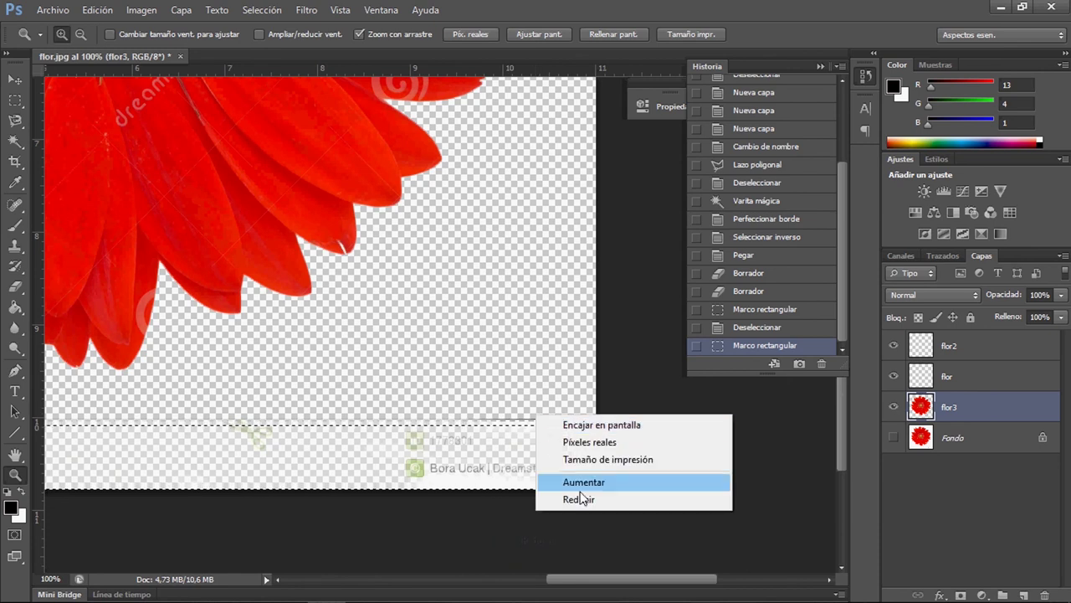
click(557, 498)
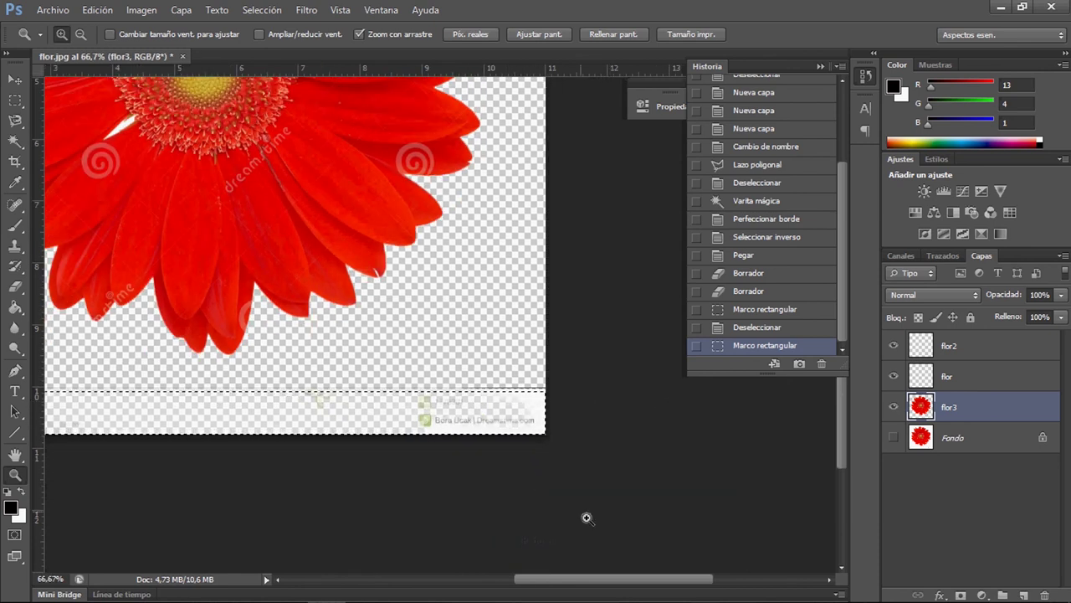
Deselect the footer strip and revert the eraser strokes and marquee selections to the Pegar history state
key(ctrl+d)
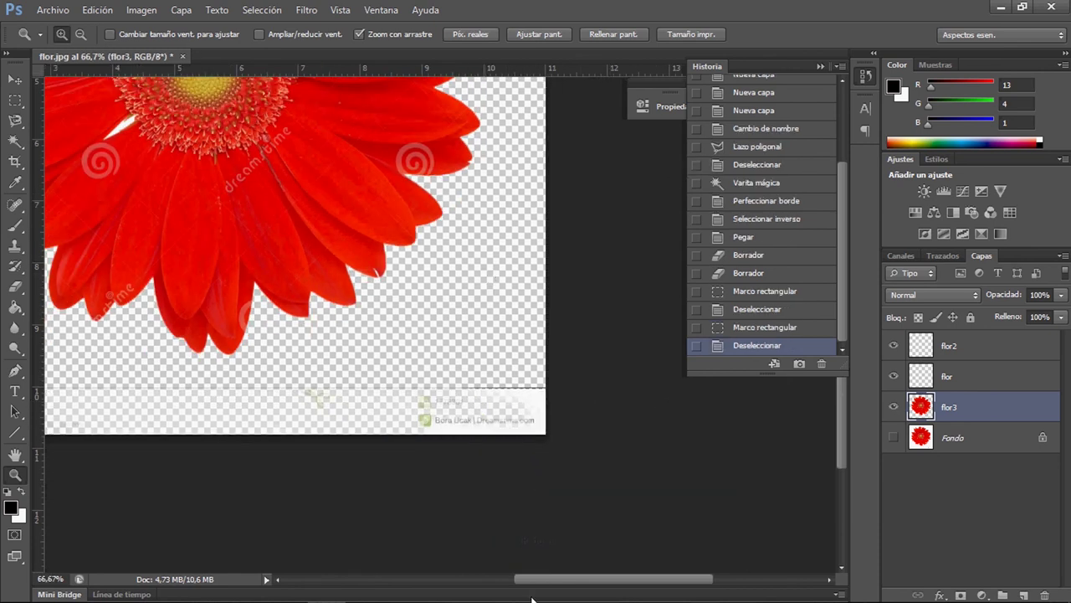
drag(535, 576, 538, 576)
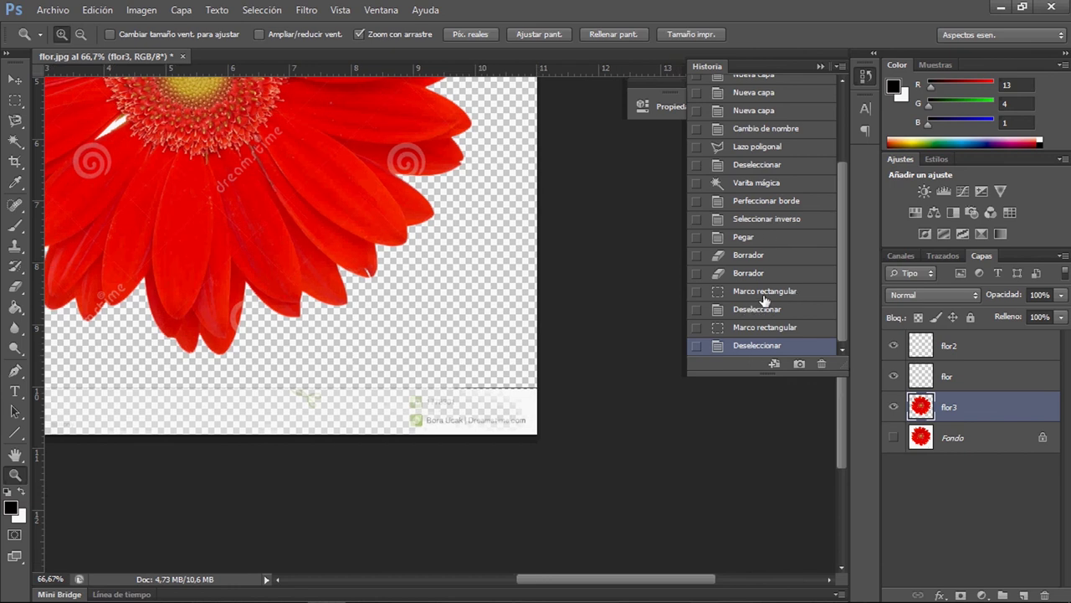
click(763, 295)
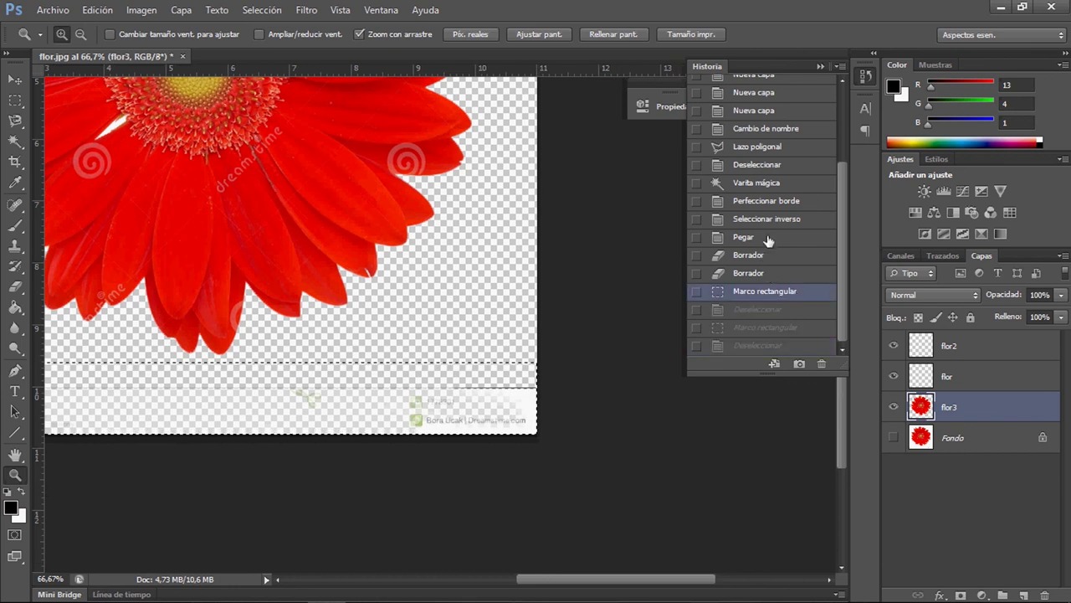
click(768, 238)
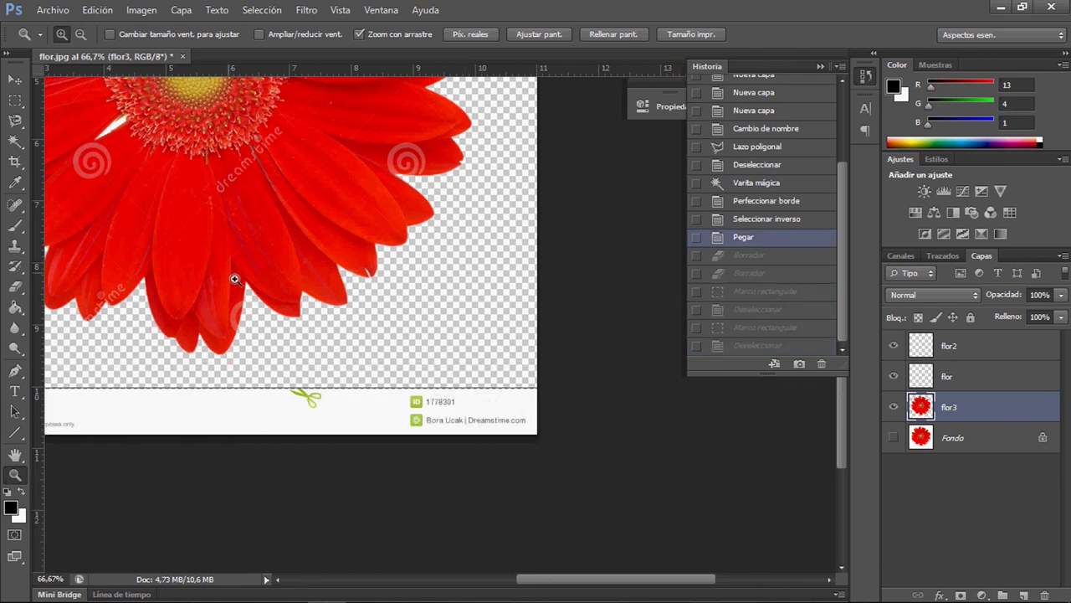
Delete the whole Dreamstime footer strip from flor3 with a rectangular marquee selection starting slightly above it, and deselect
drag(596, 579, 546, 578)
click(15, 100)
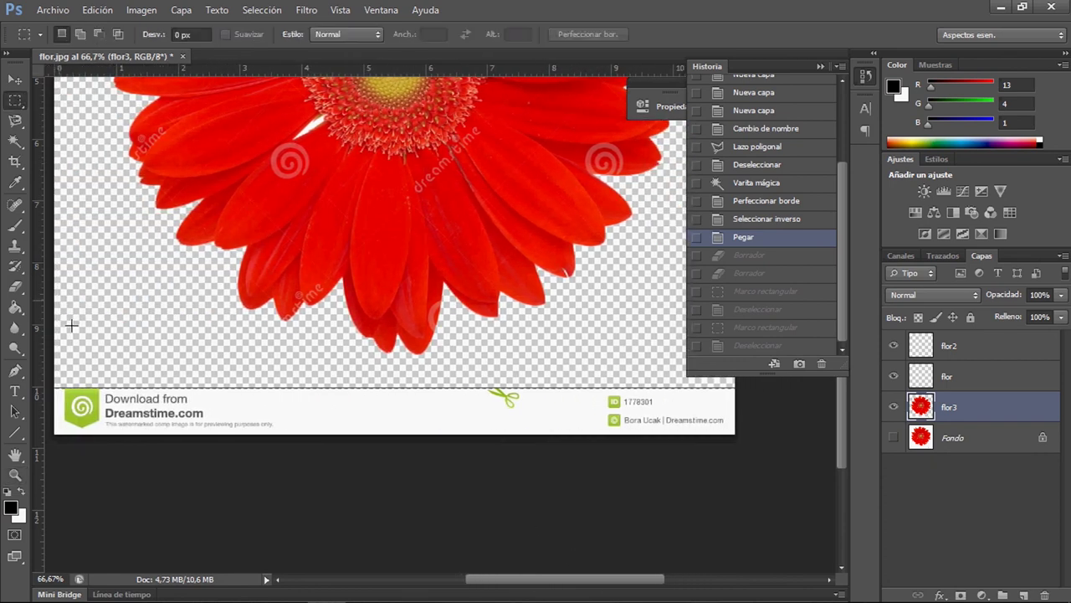
drag(56, 372, 837, 529)
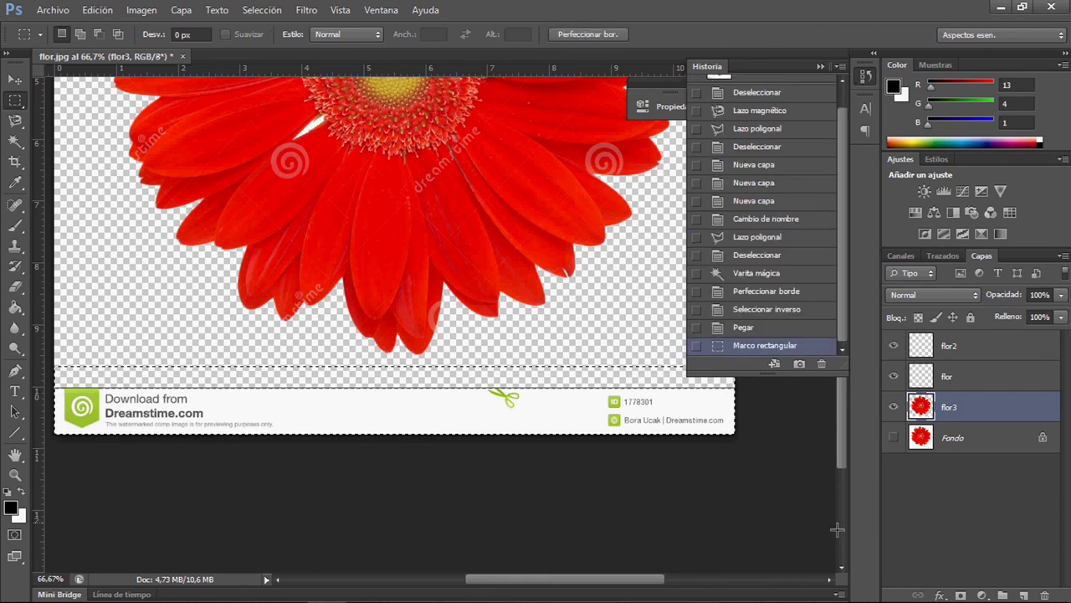
key(Delete)
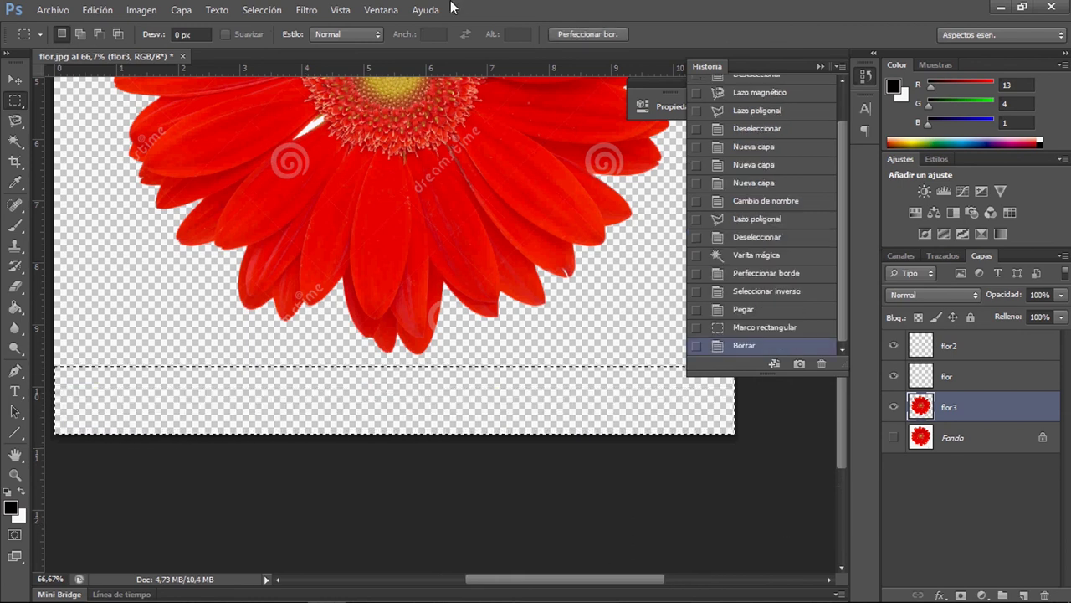
key(ctrl+d)
click(15, 79)
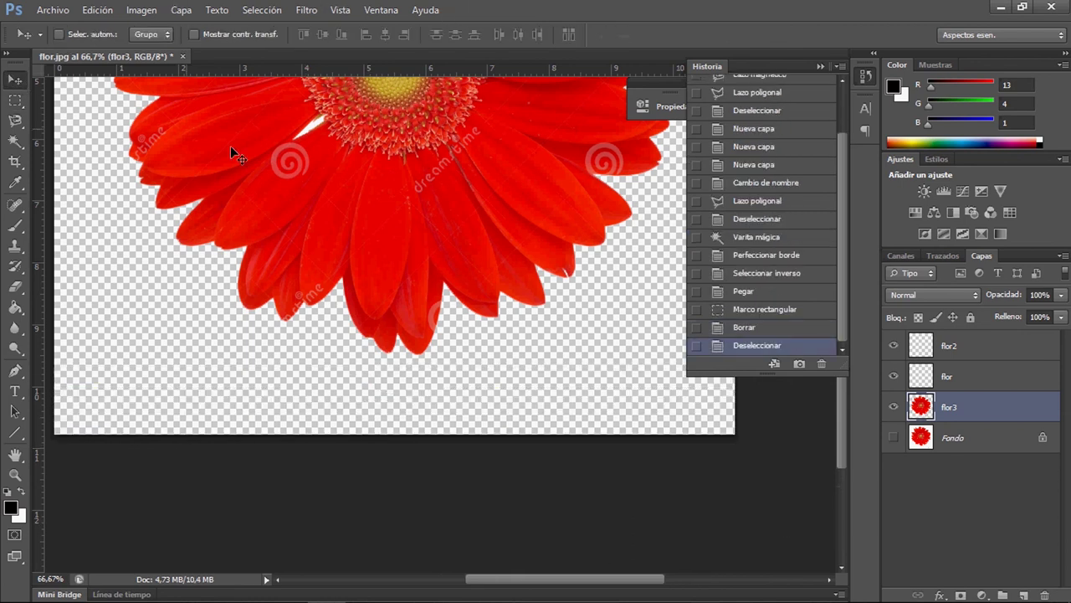